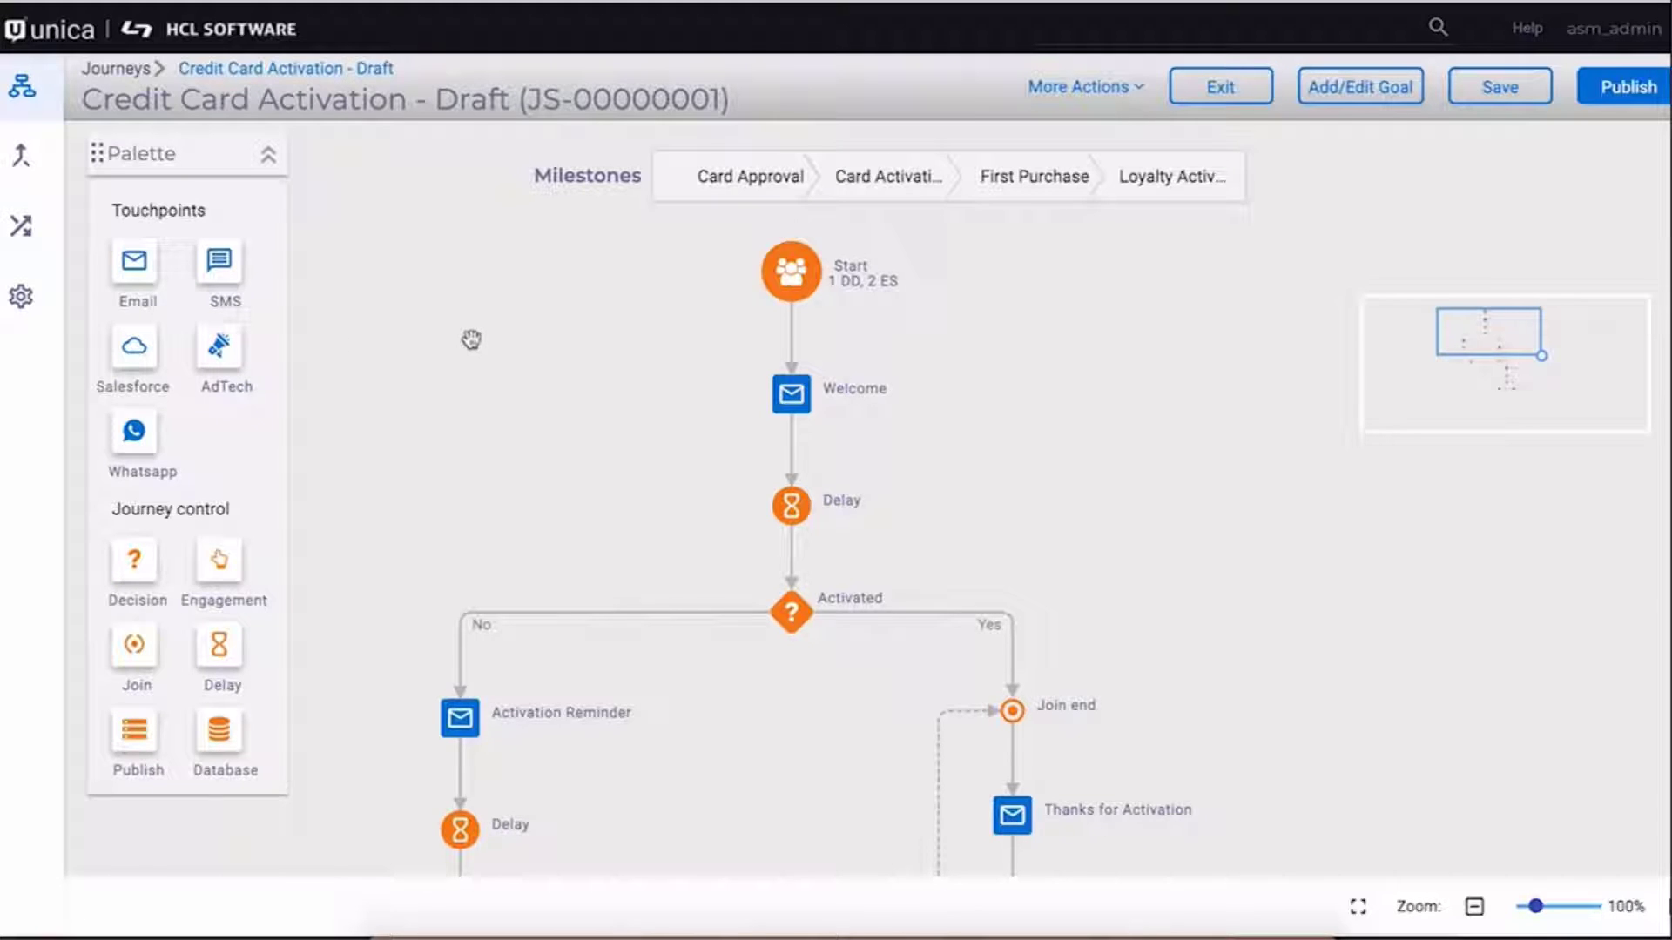
scroll(473, 339, down, 5)
scroll(471, 339, up, 6)
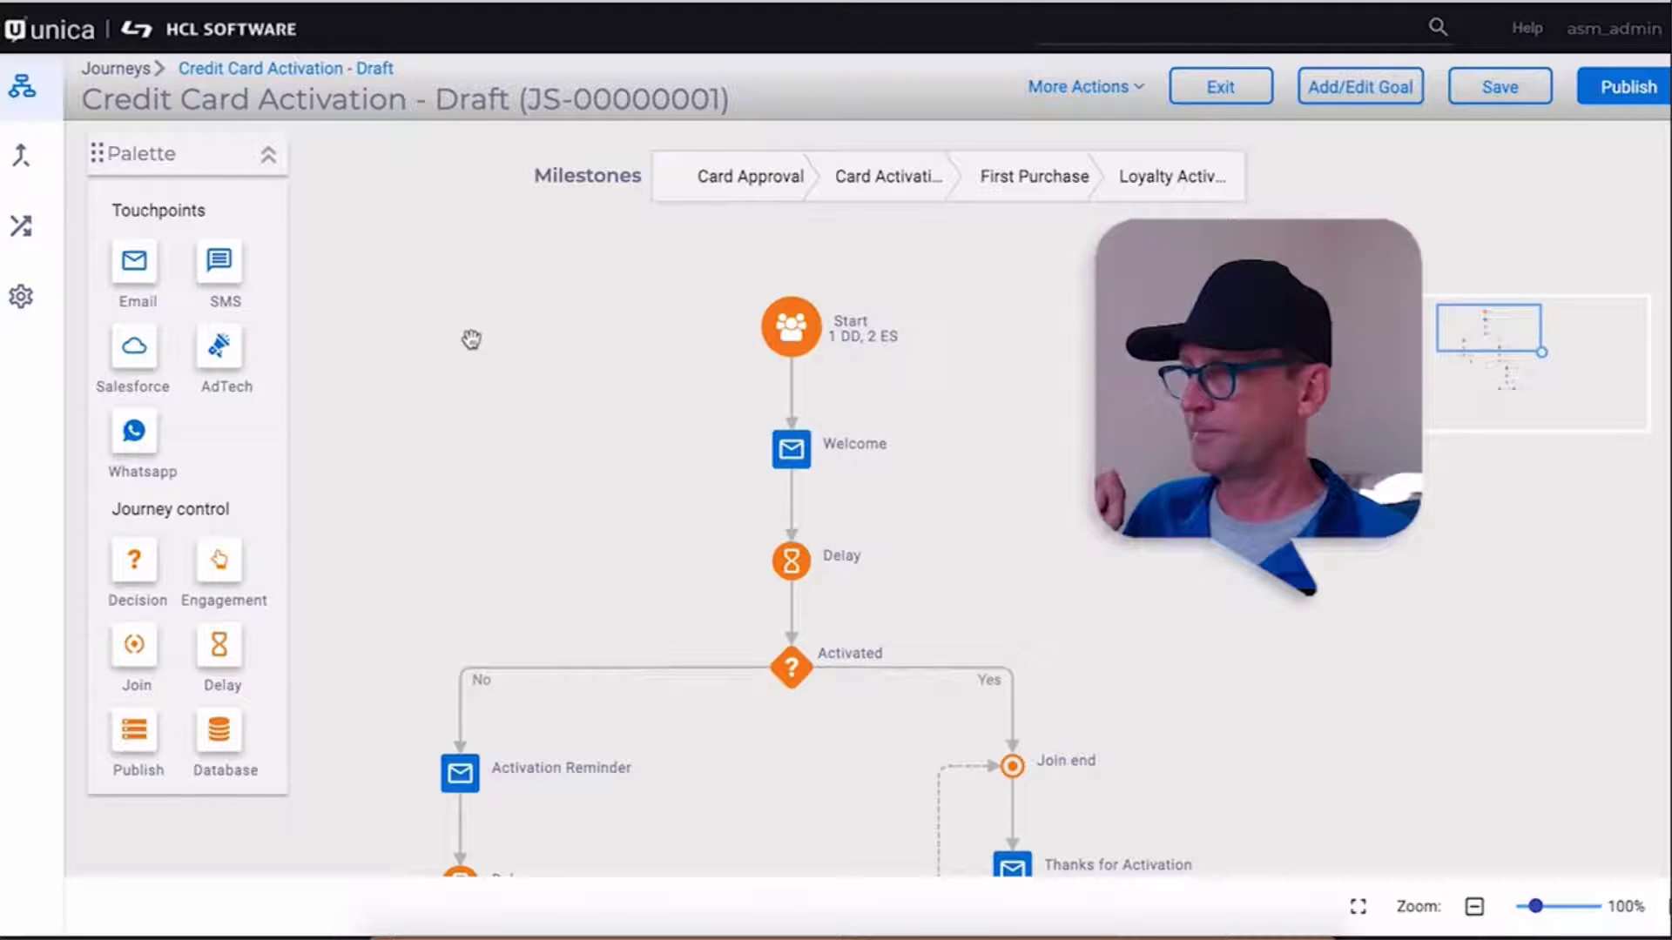
scroll(471, 340, down, 1)
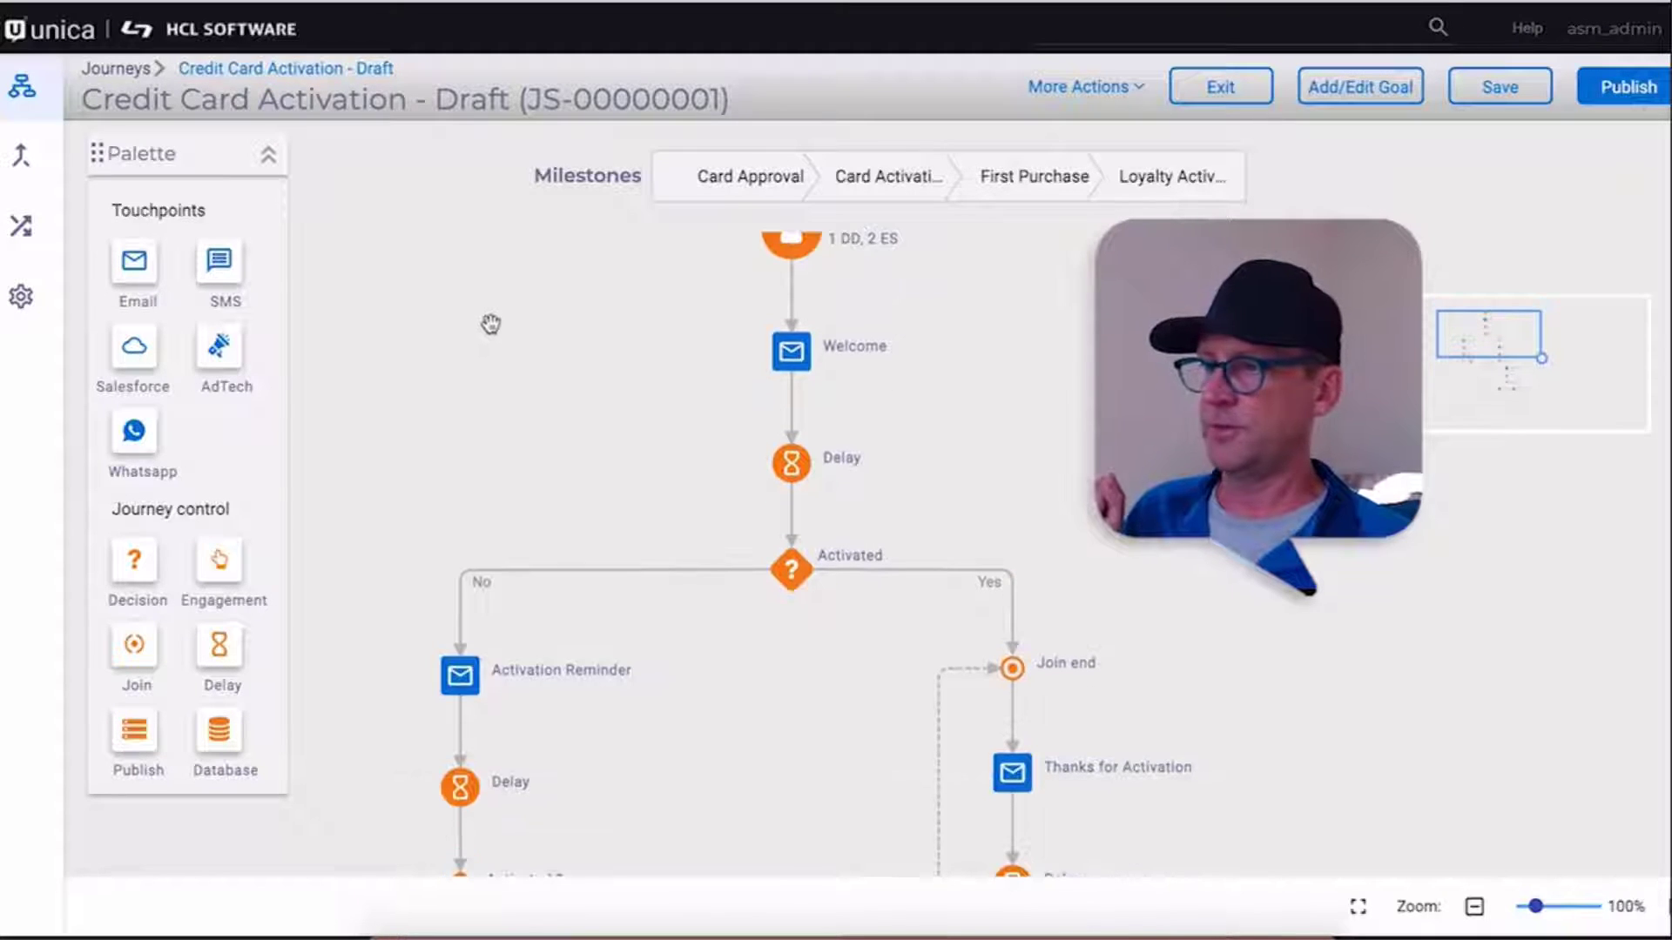
scroll(471, 340, up, 1)
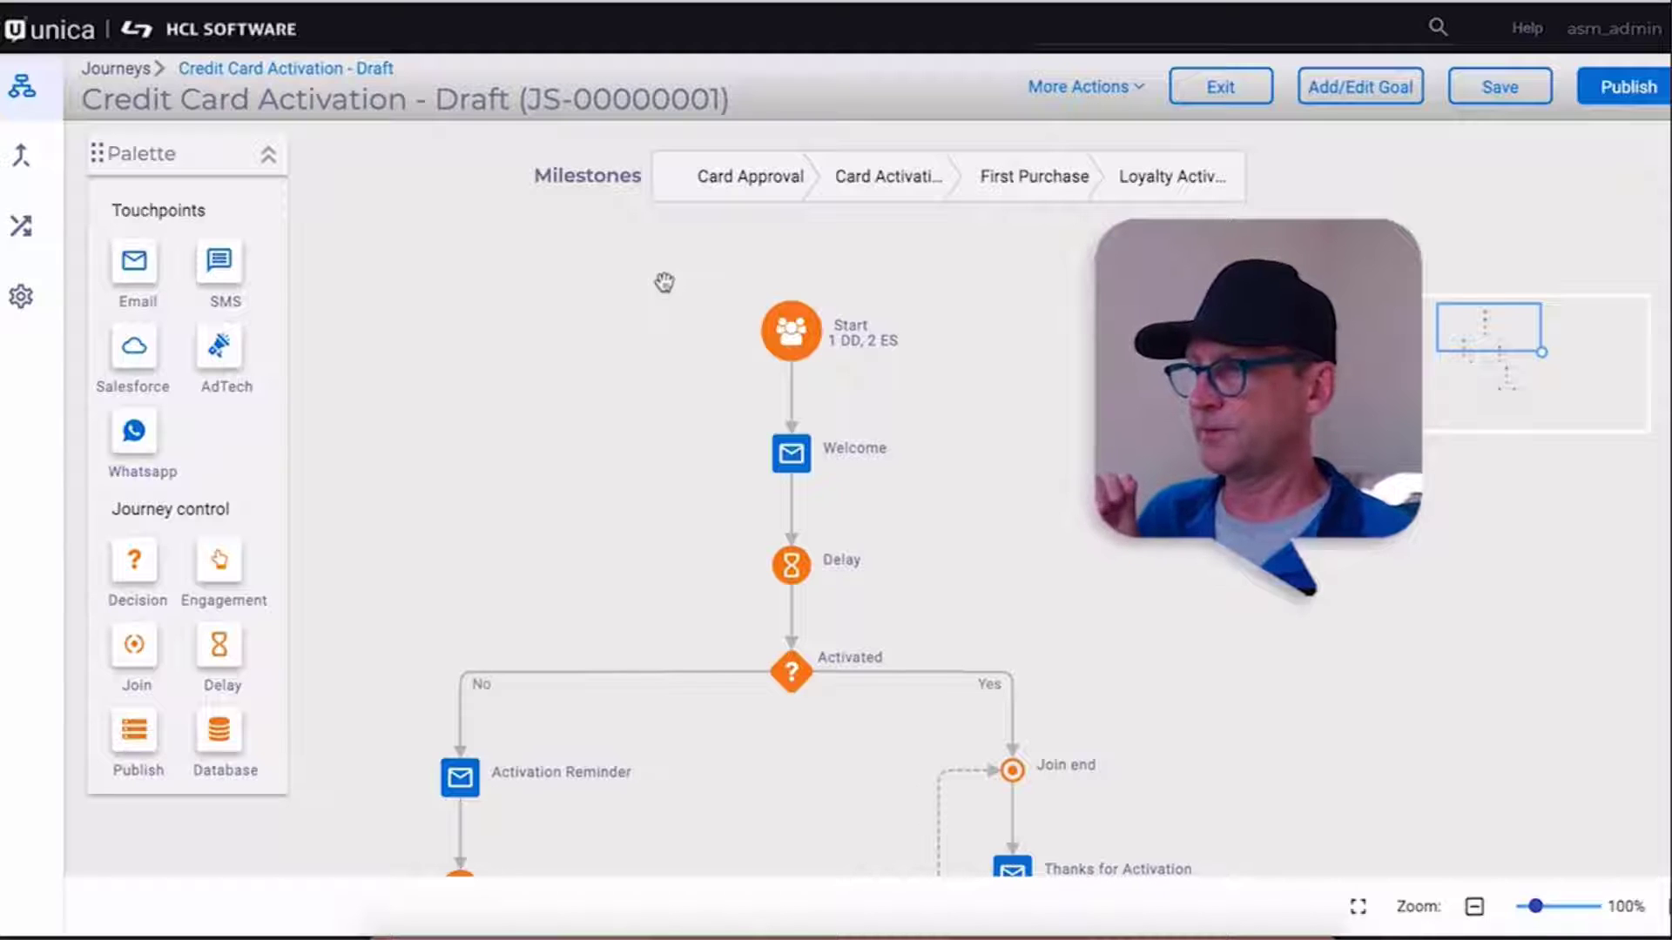
click(268, 157)
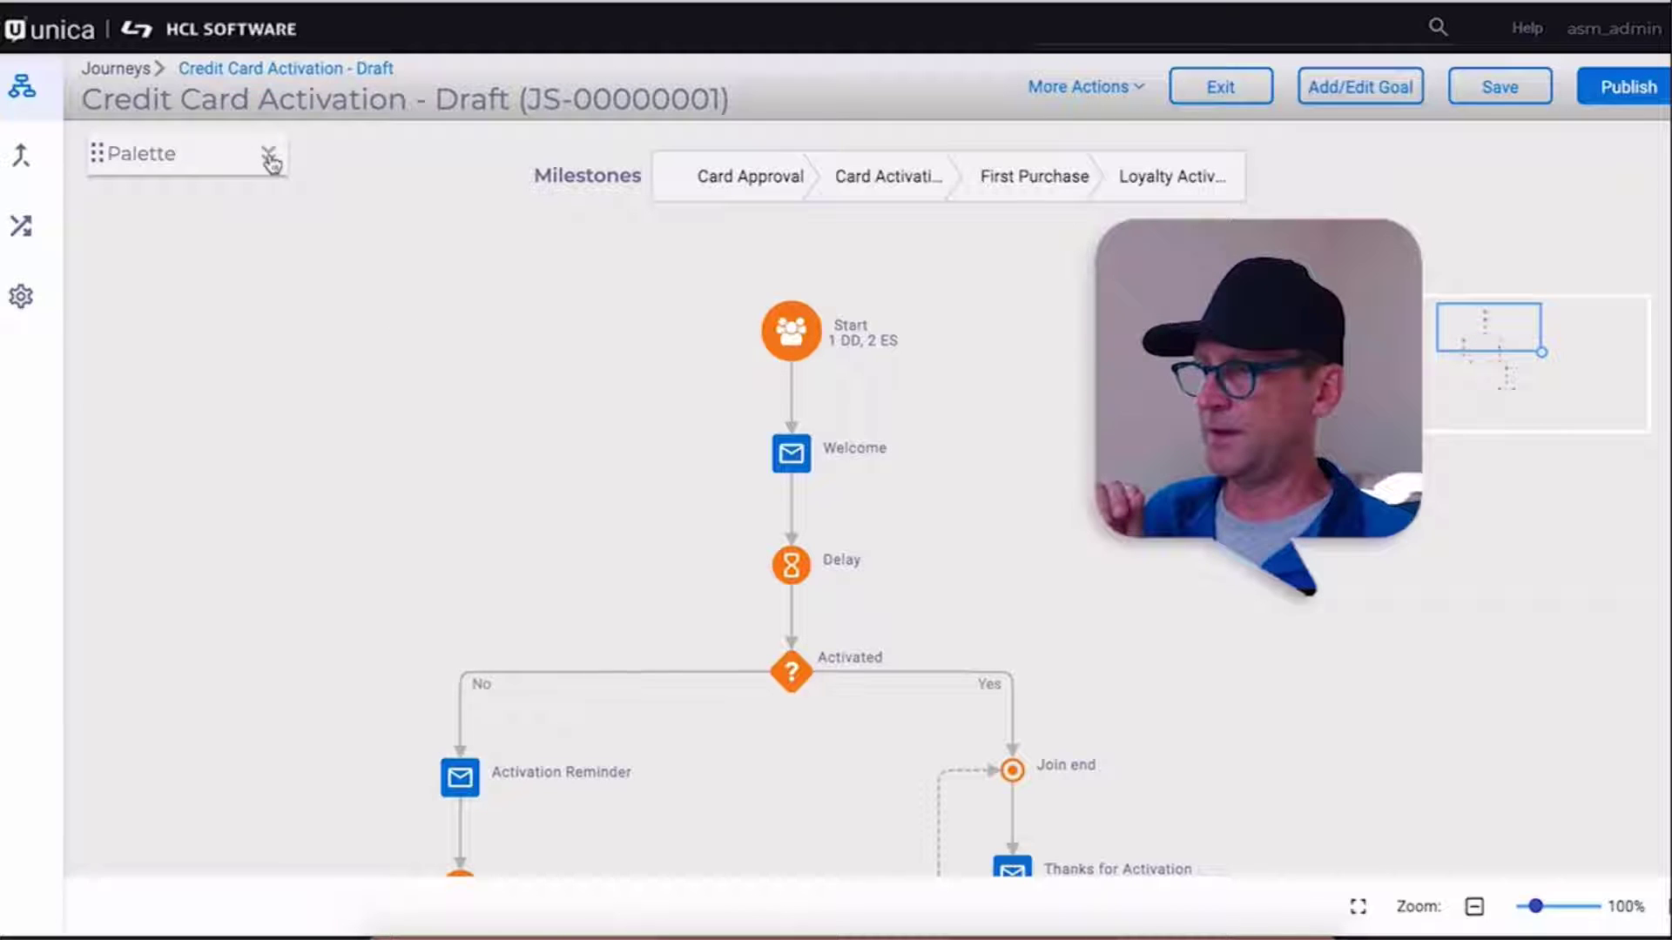
click(270, 159)
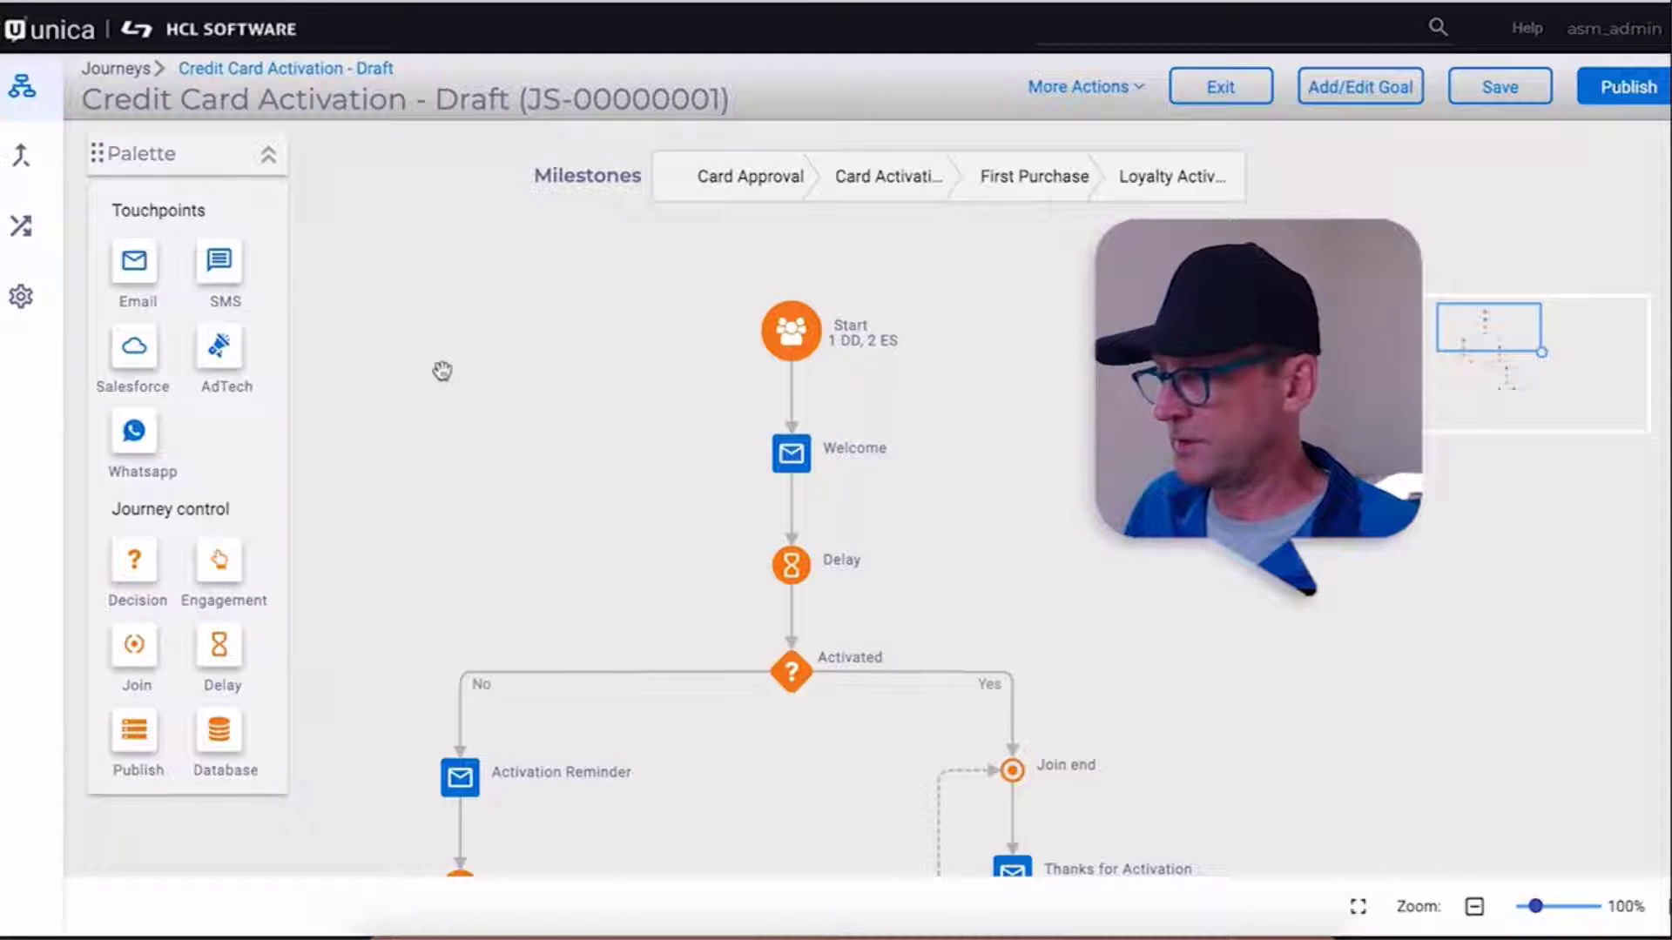
scroll(448, 365, down, 5)
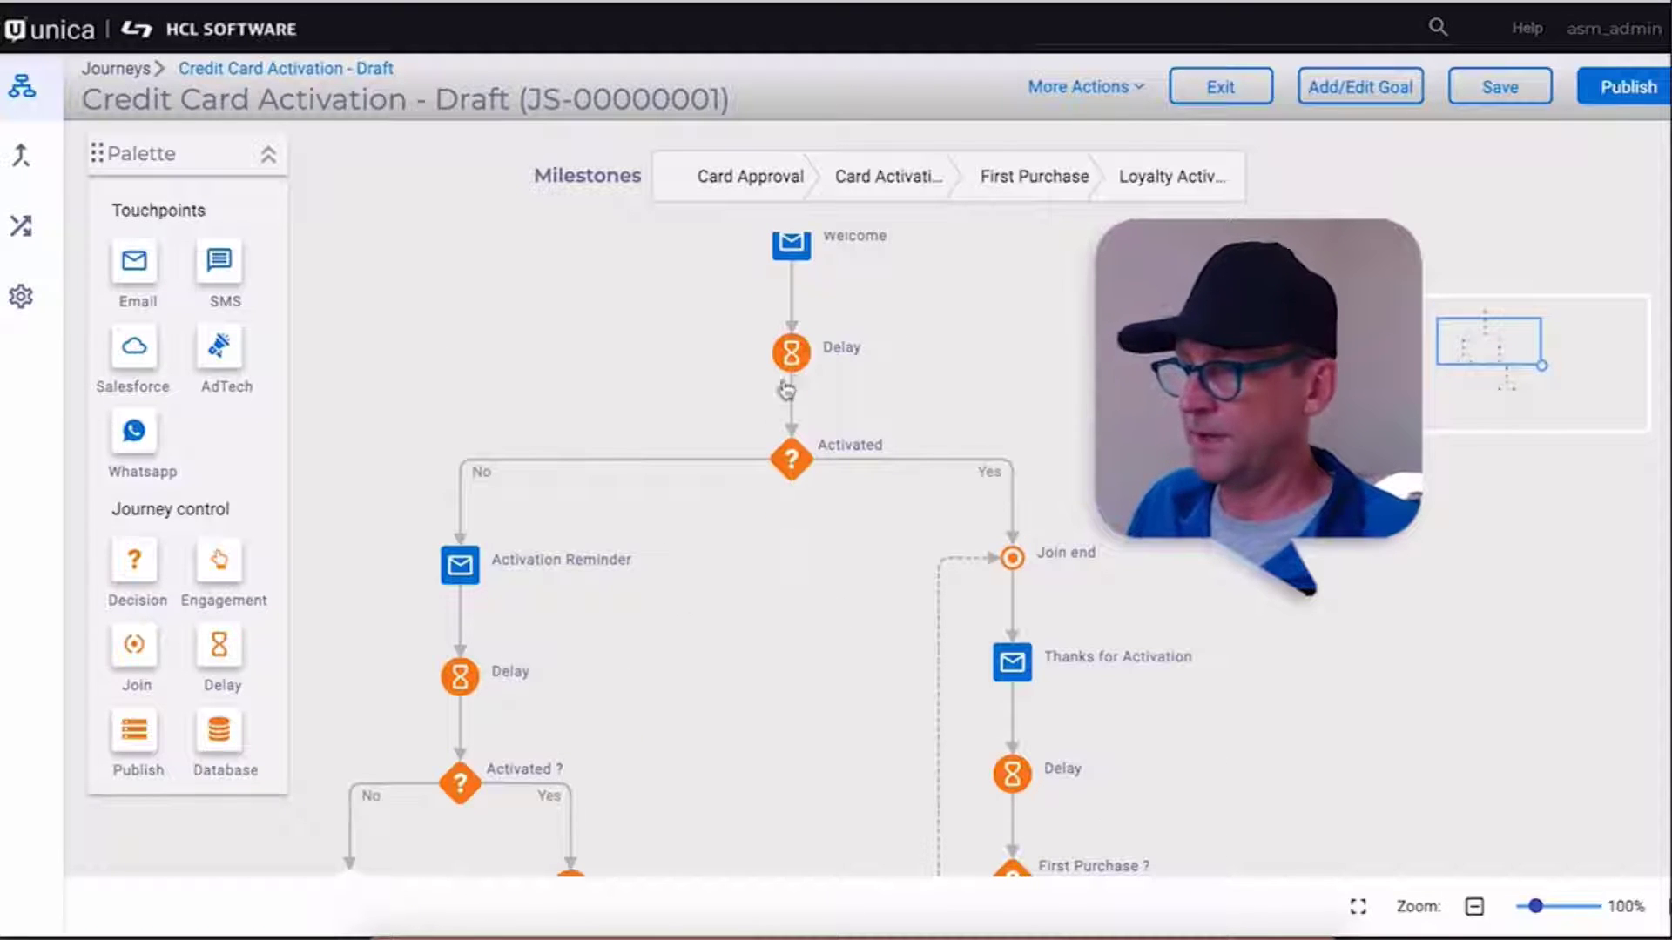
mouse_move(786, 365)
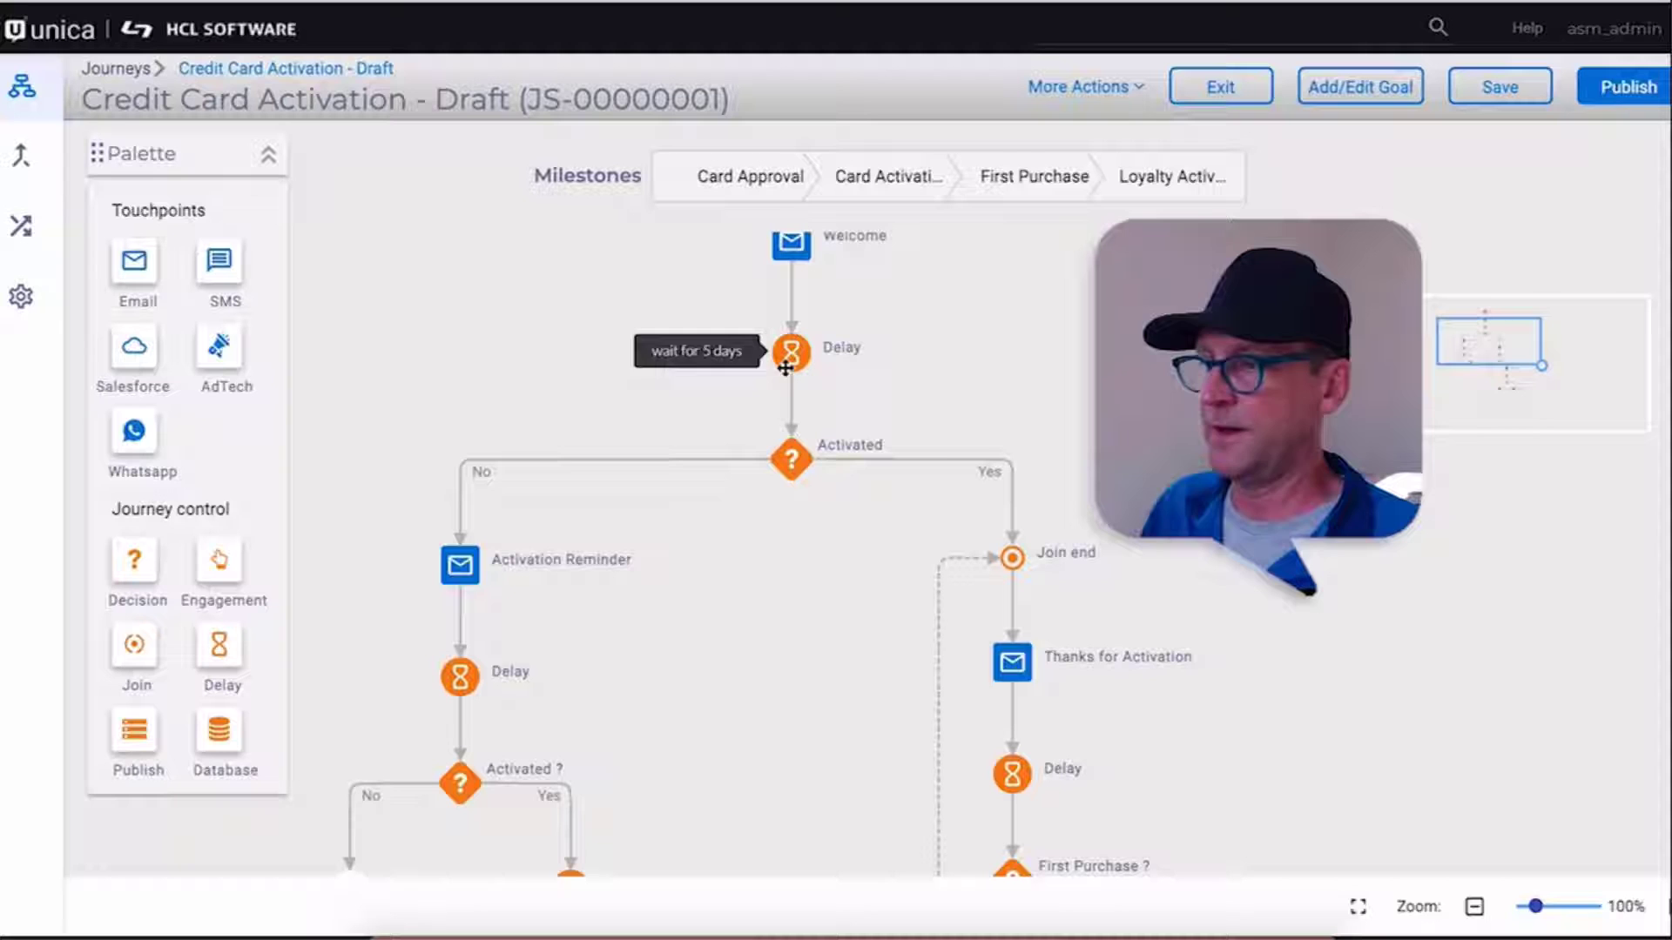
mouse_move(795, 467)
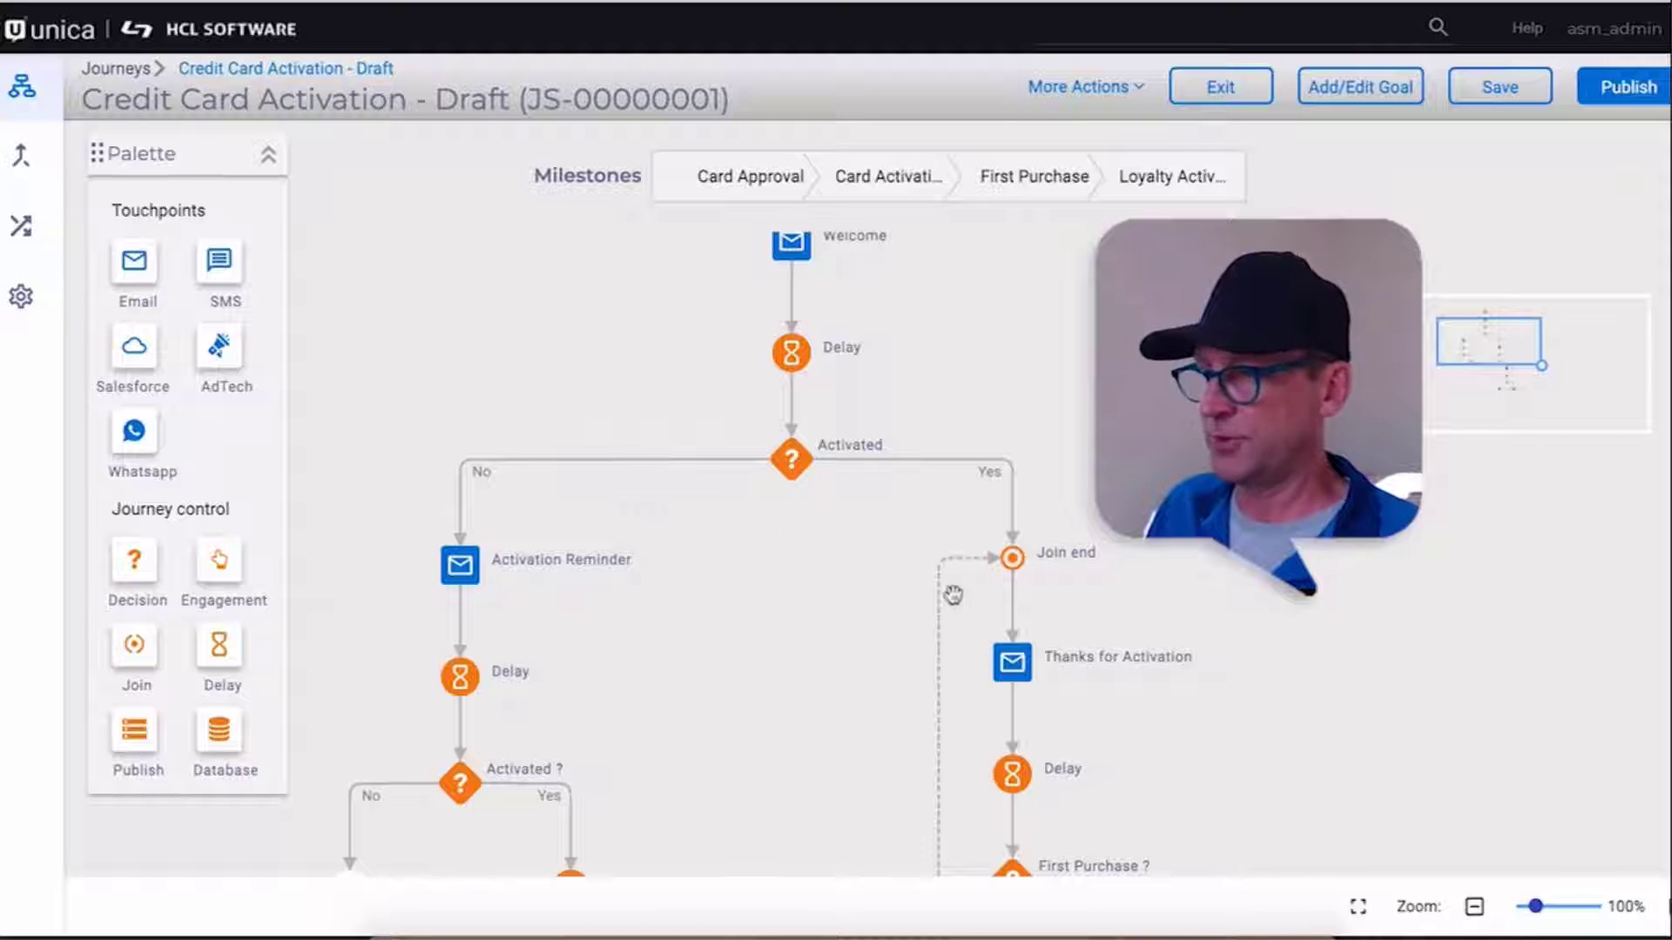
scroll(433, 377, up, 5)
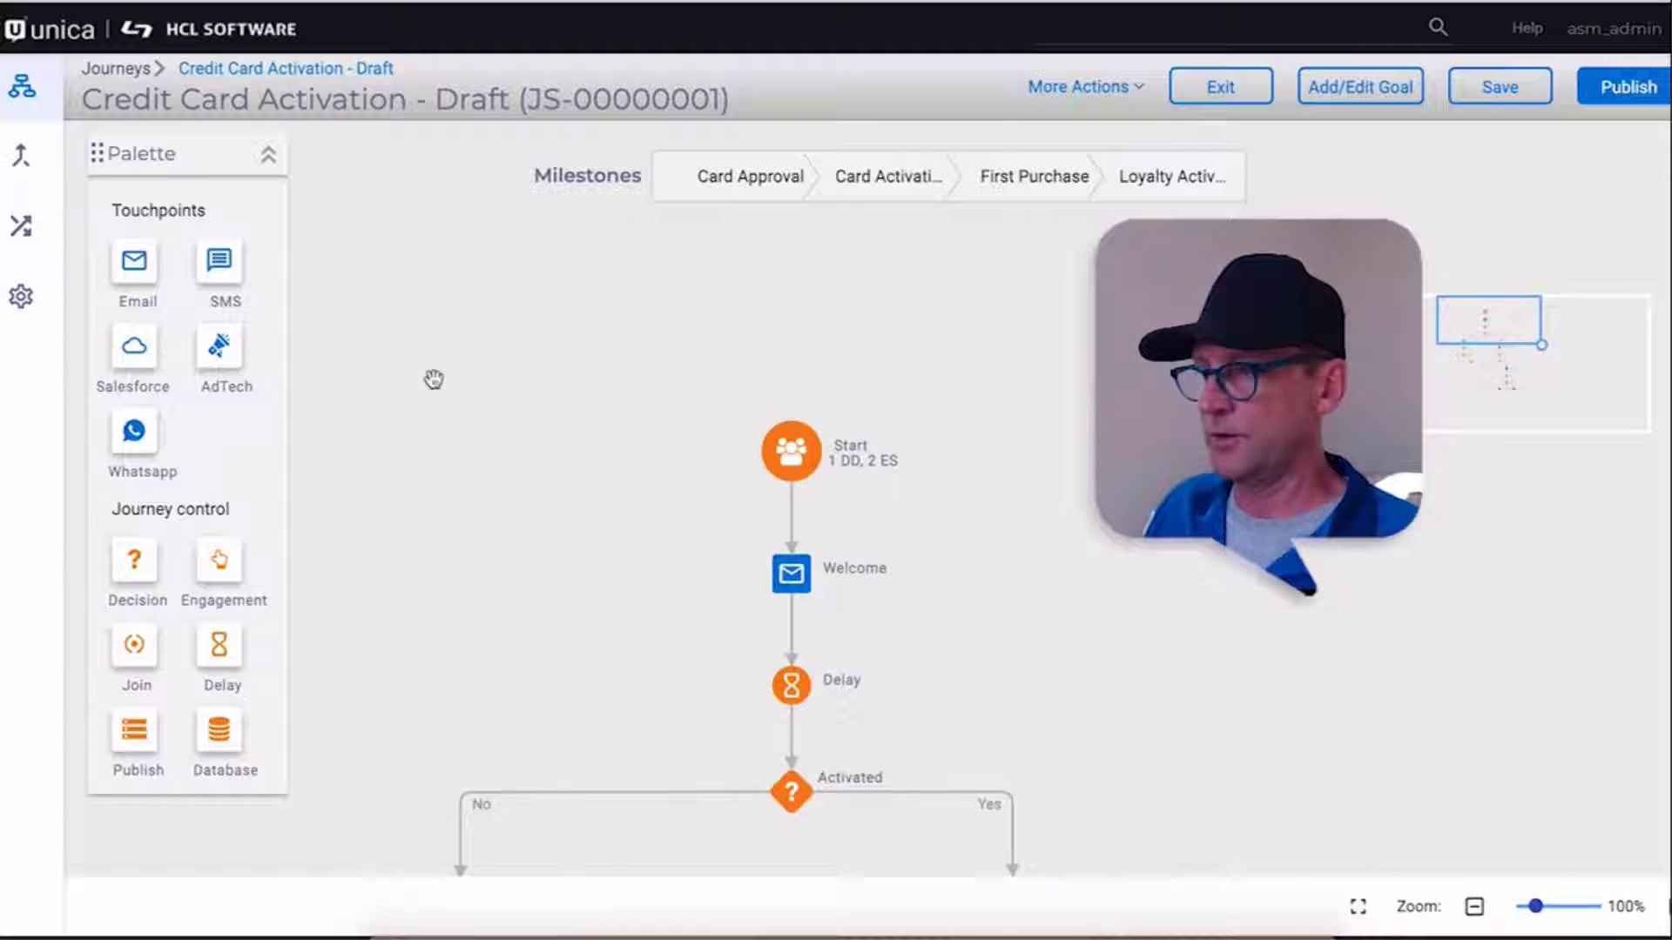
scroll(435, 378, down, 1)
scroll(436, 378, down, 1)
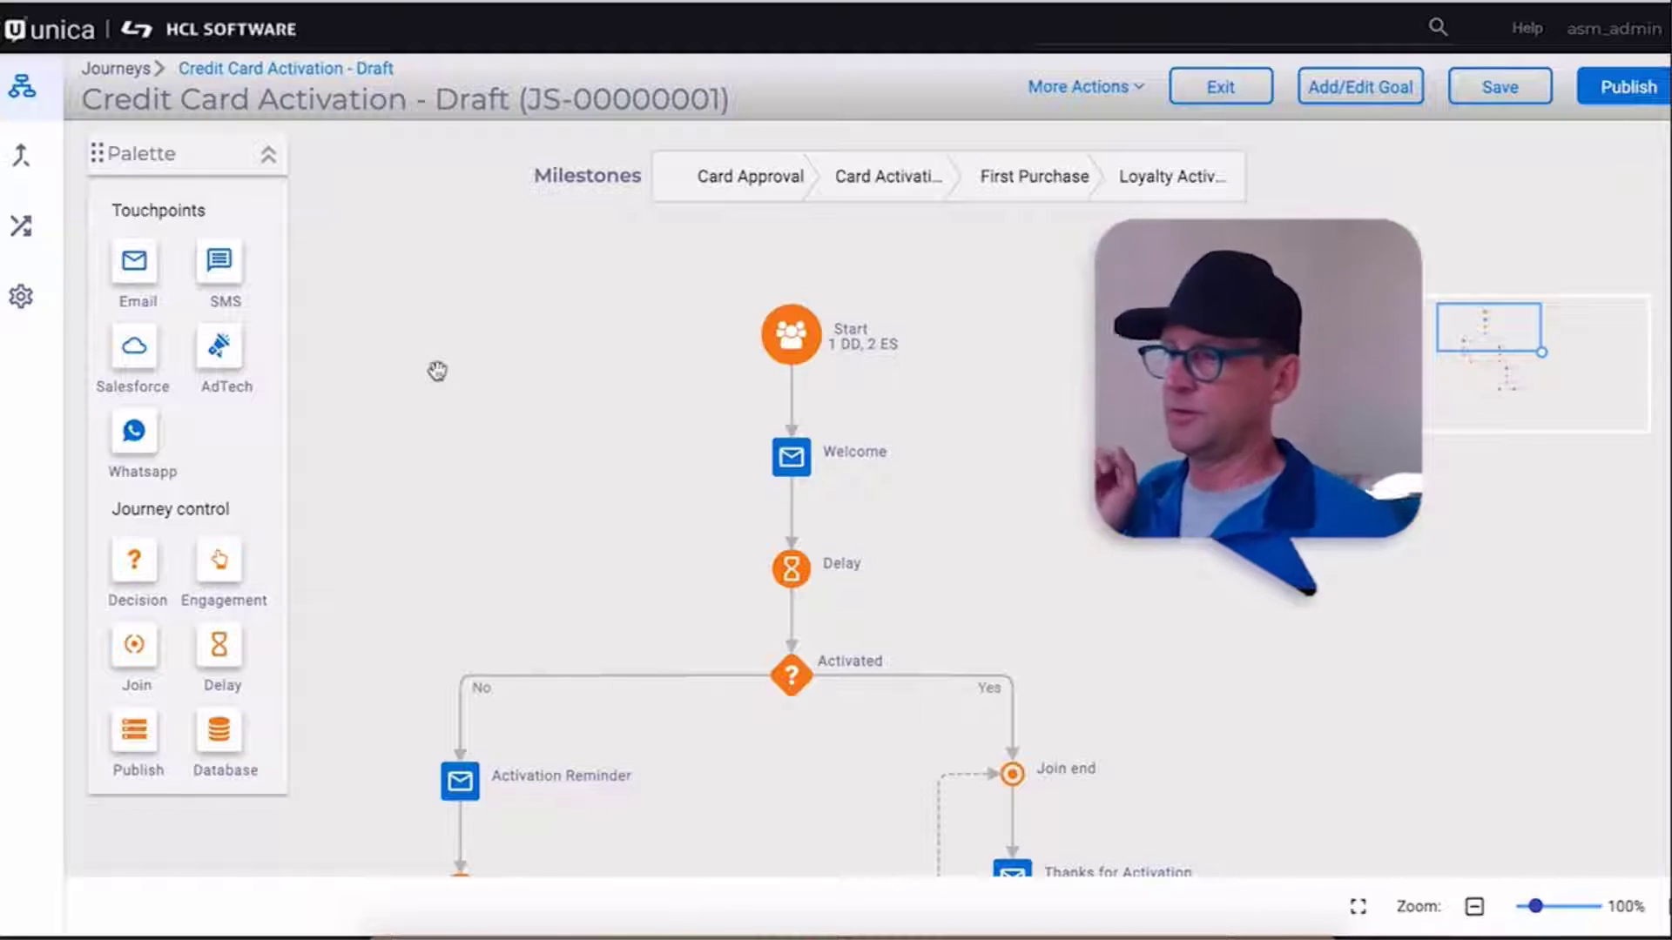
mouse_move(789, 332)
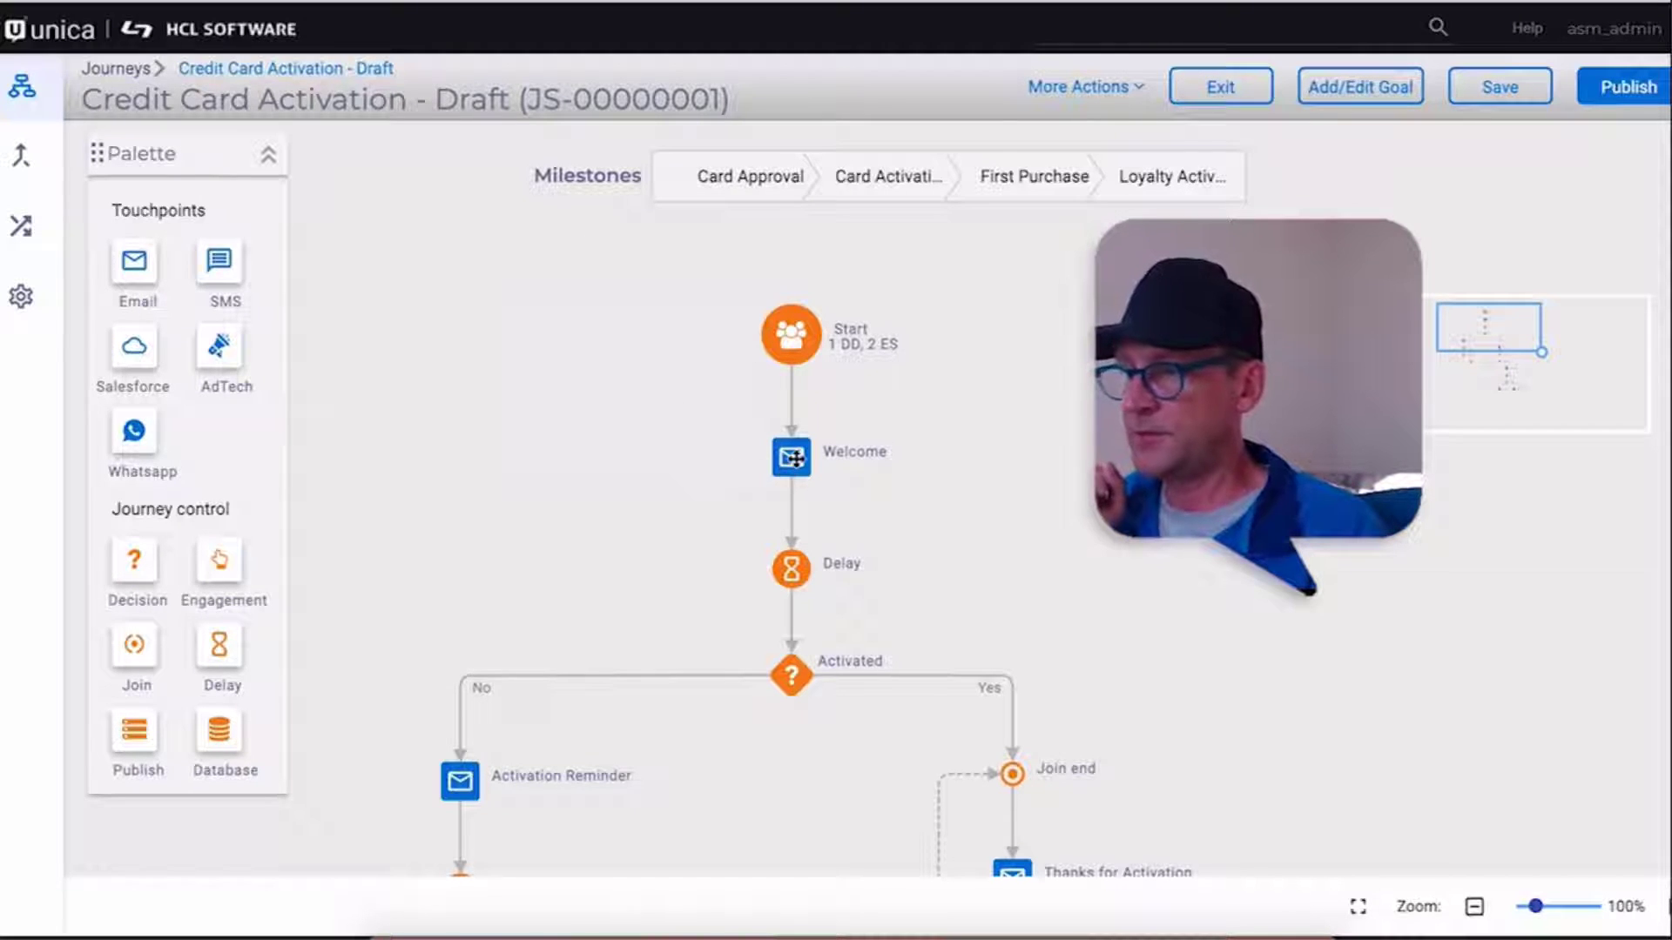
scroll(630, 410, down, 4)
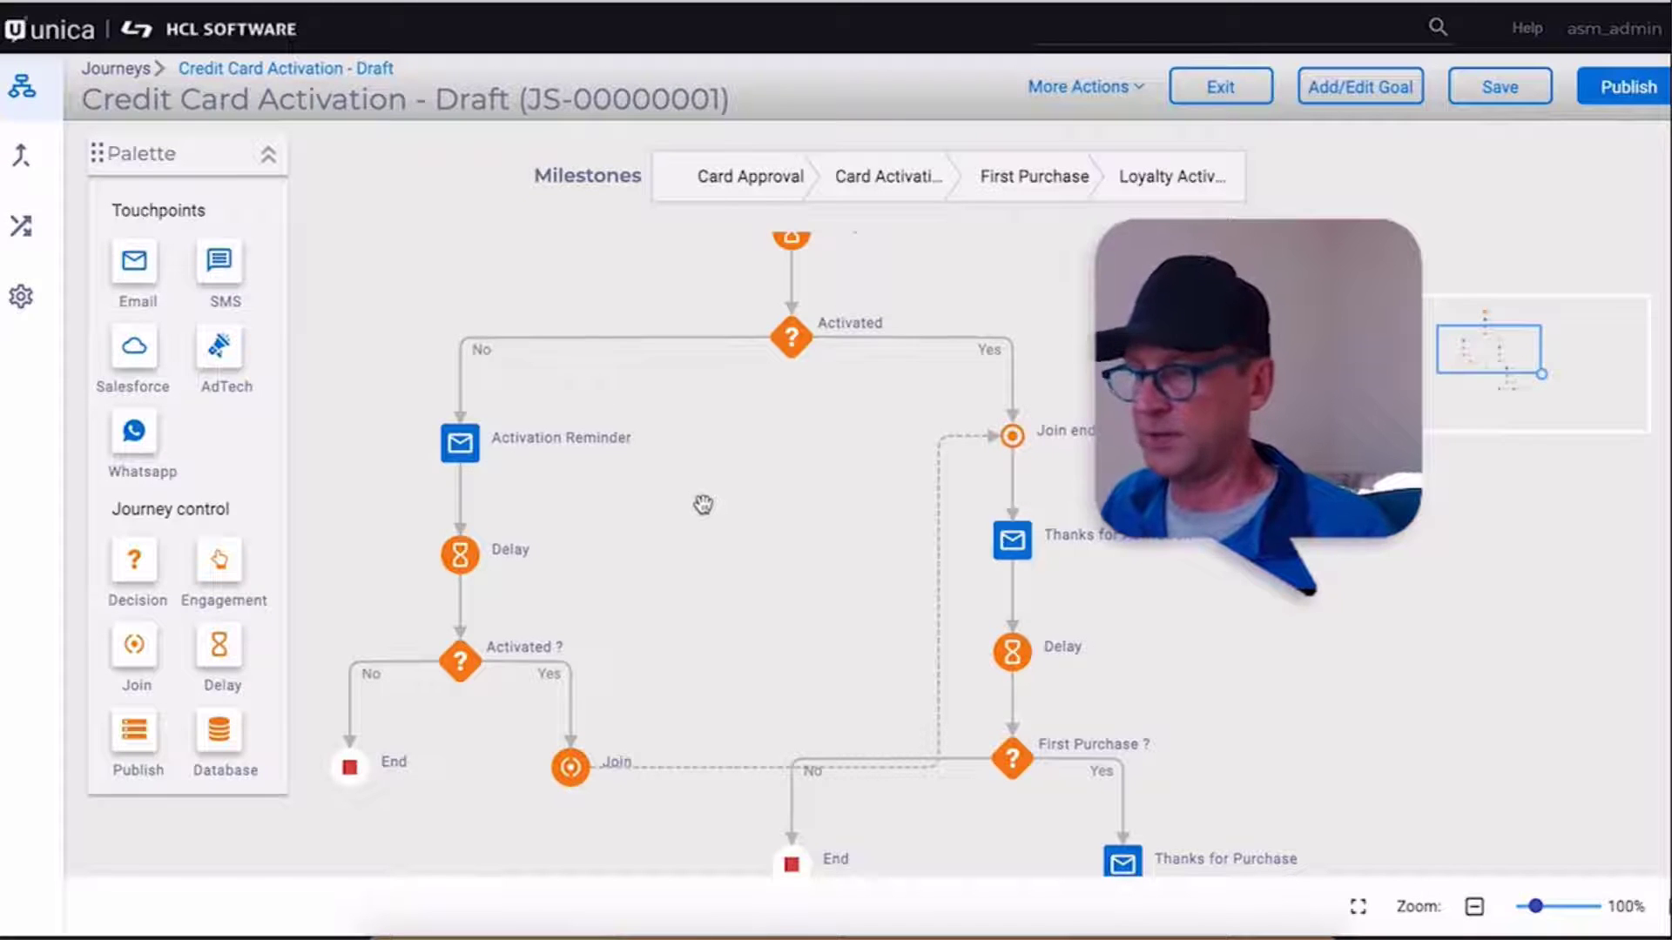
scroll(704, 504, up, 3)
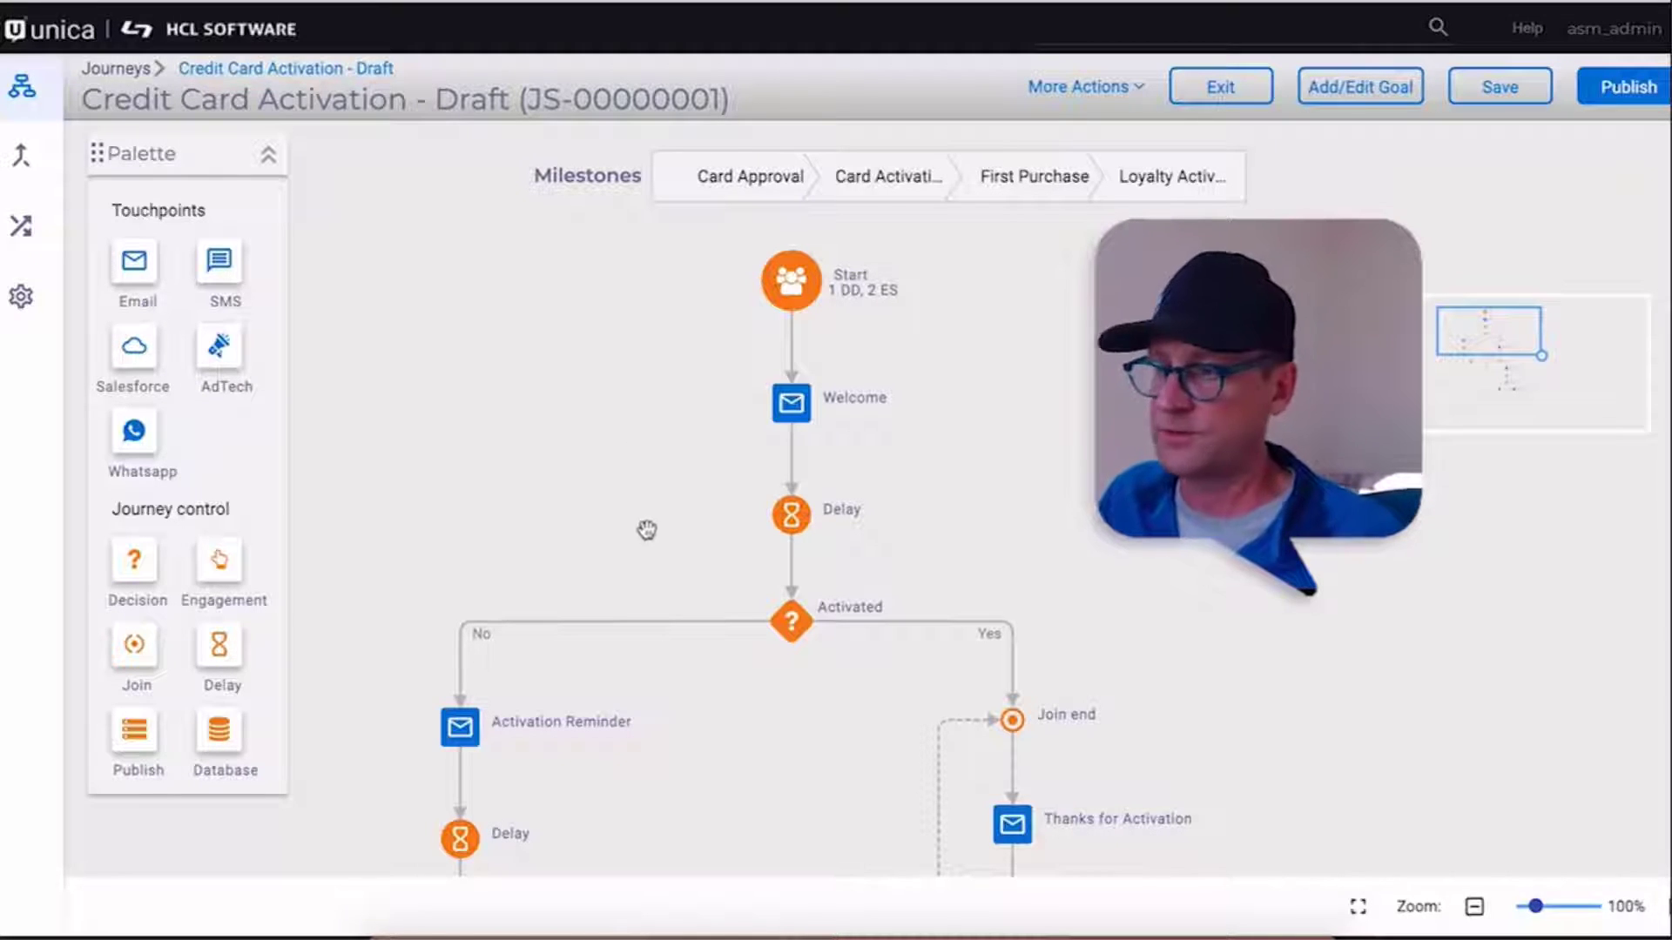
drag(584, 450, 582, 445)
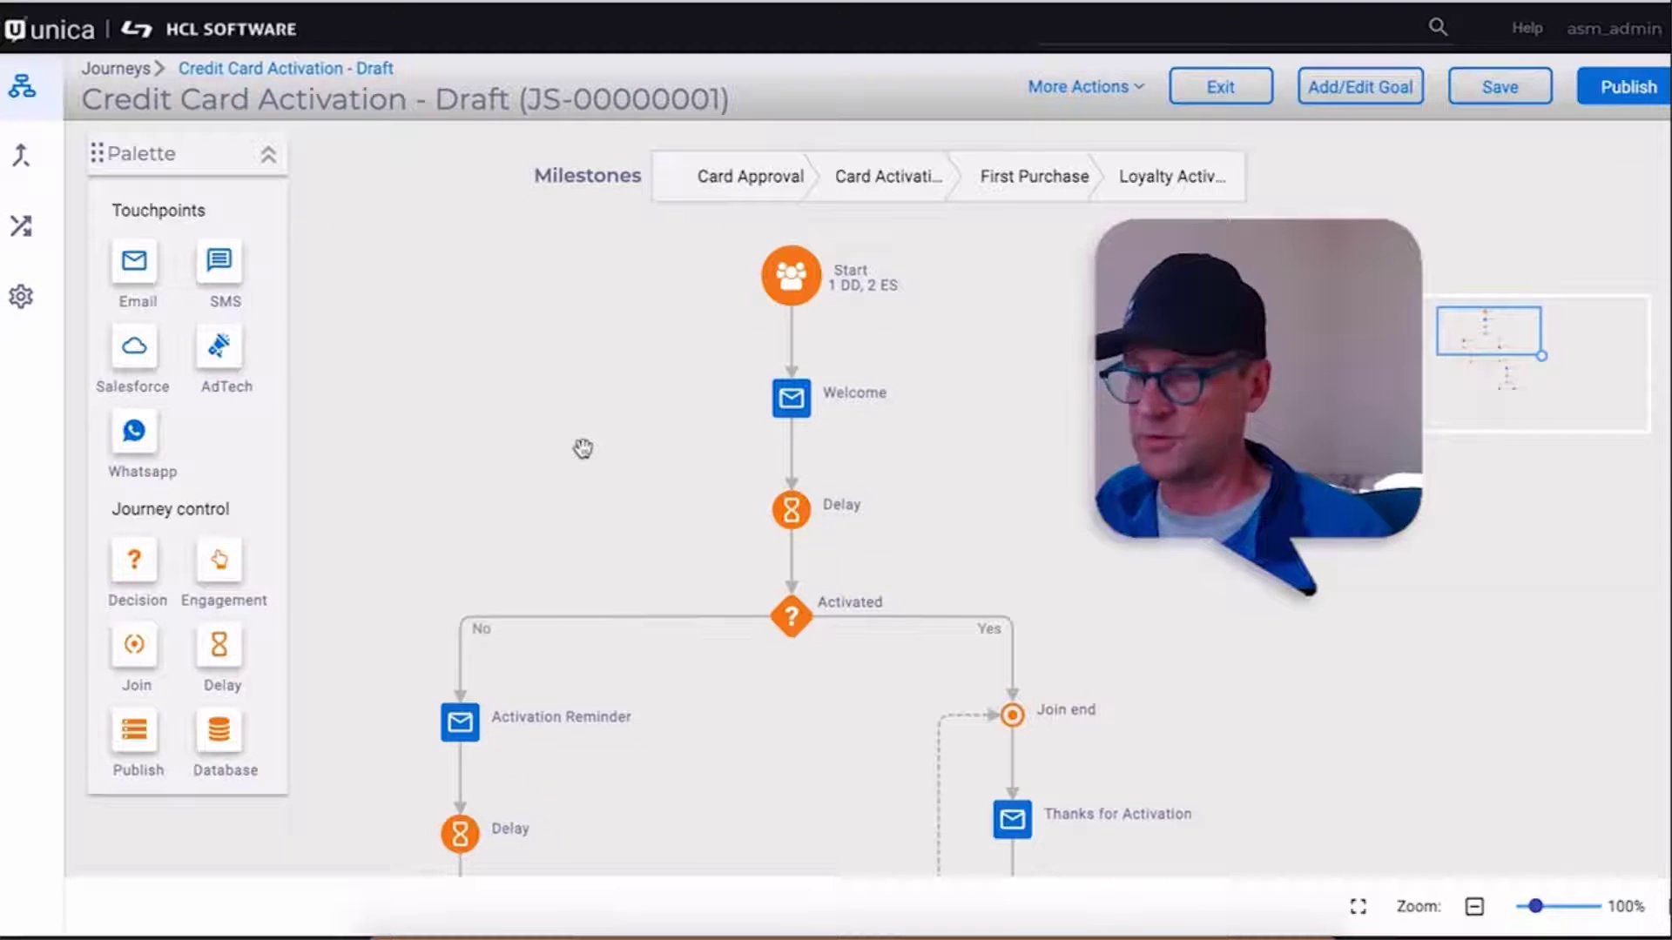
scroll(582, 445, down, 1)
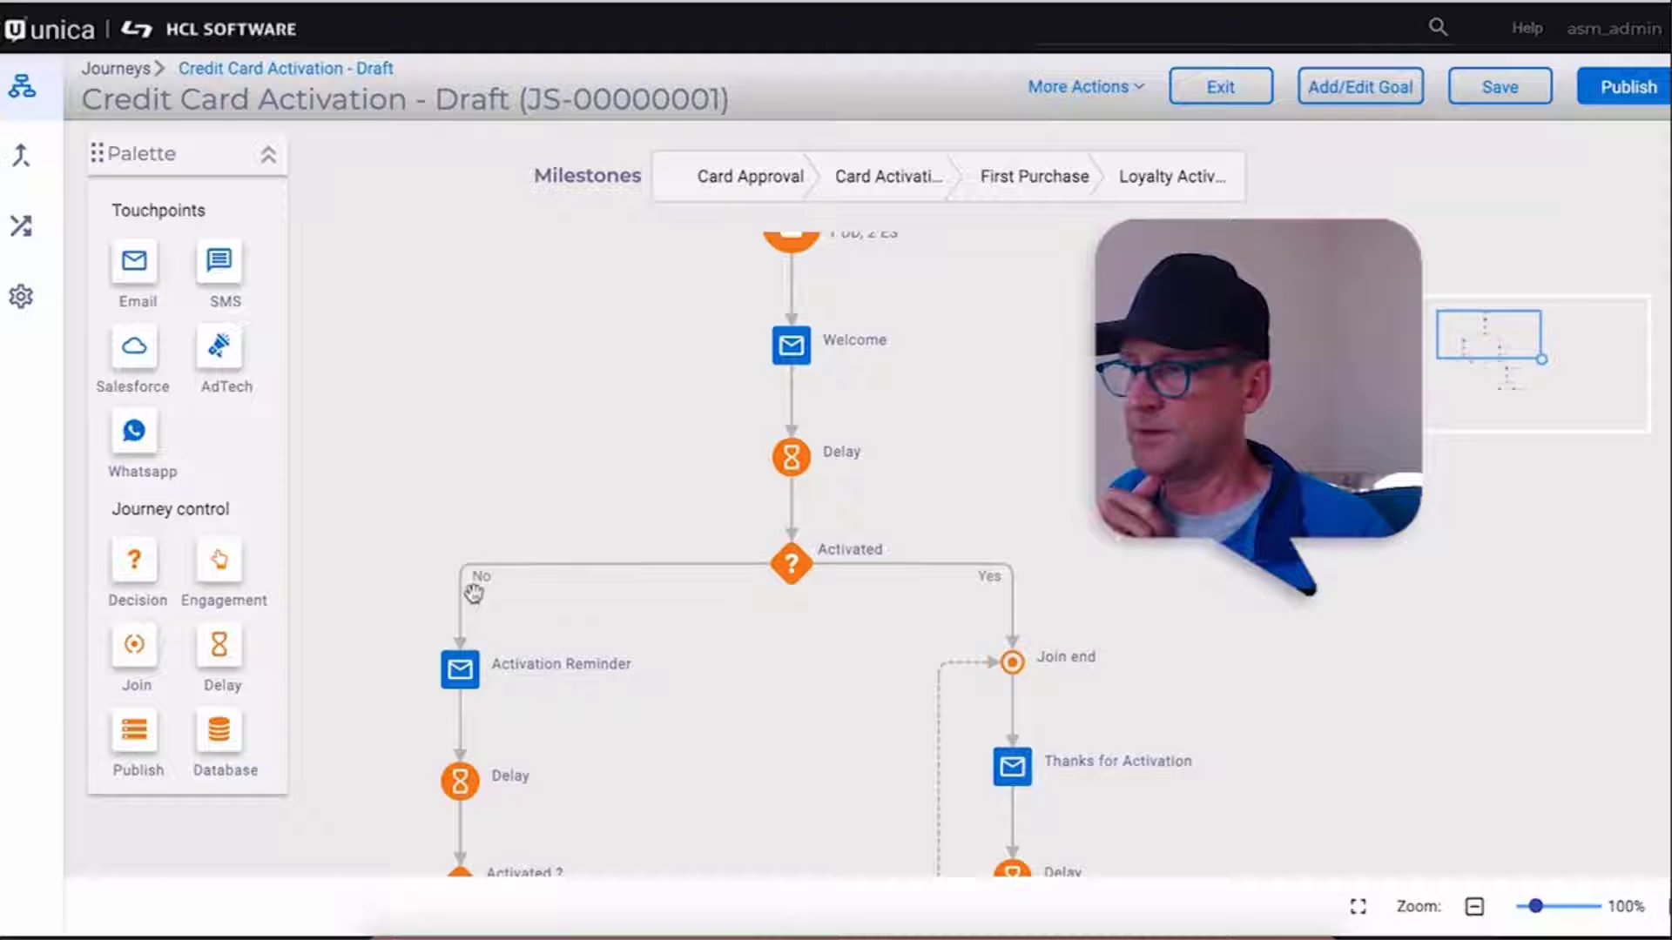
scroll(471, 430, up, 1)
scroll(471, 430, up, 1)
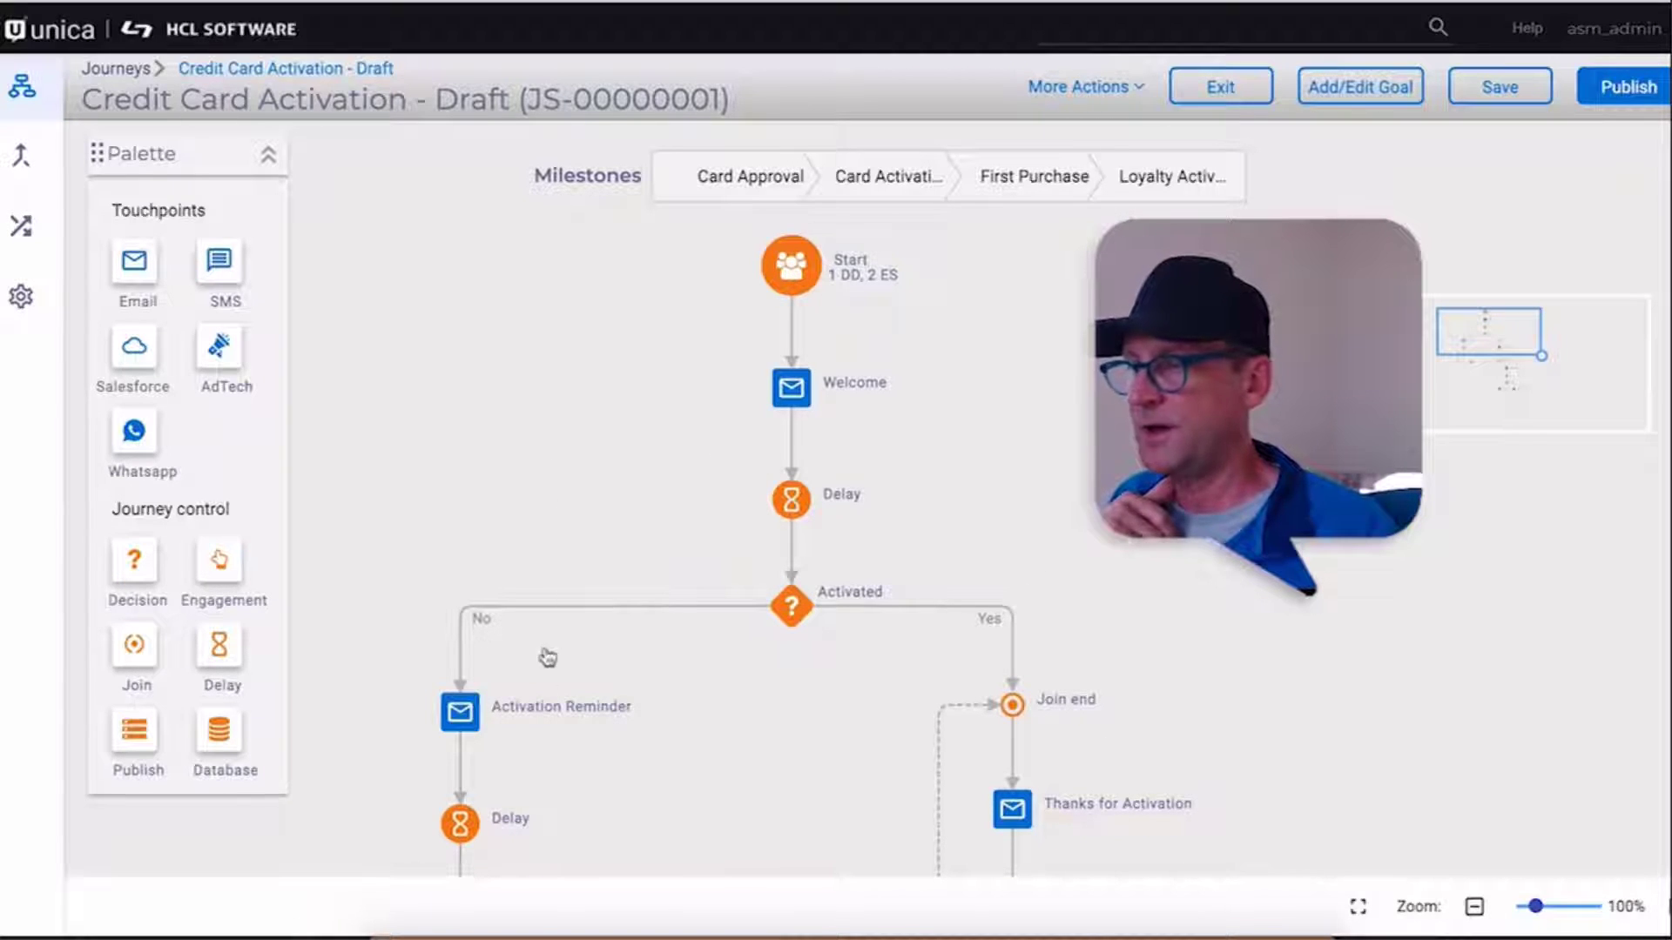
double_click(459, 711)
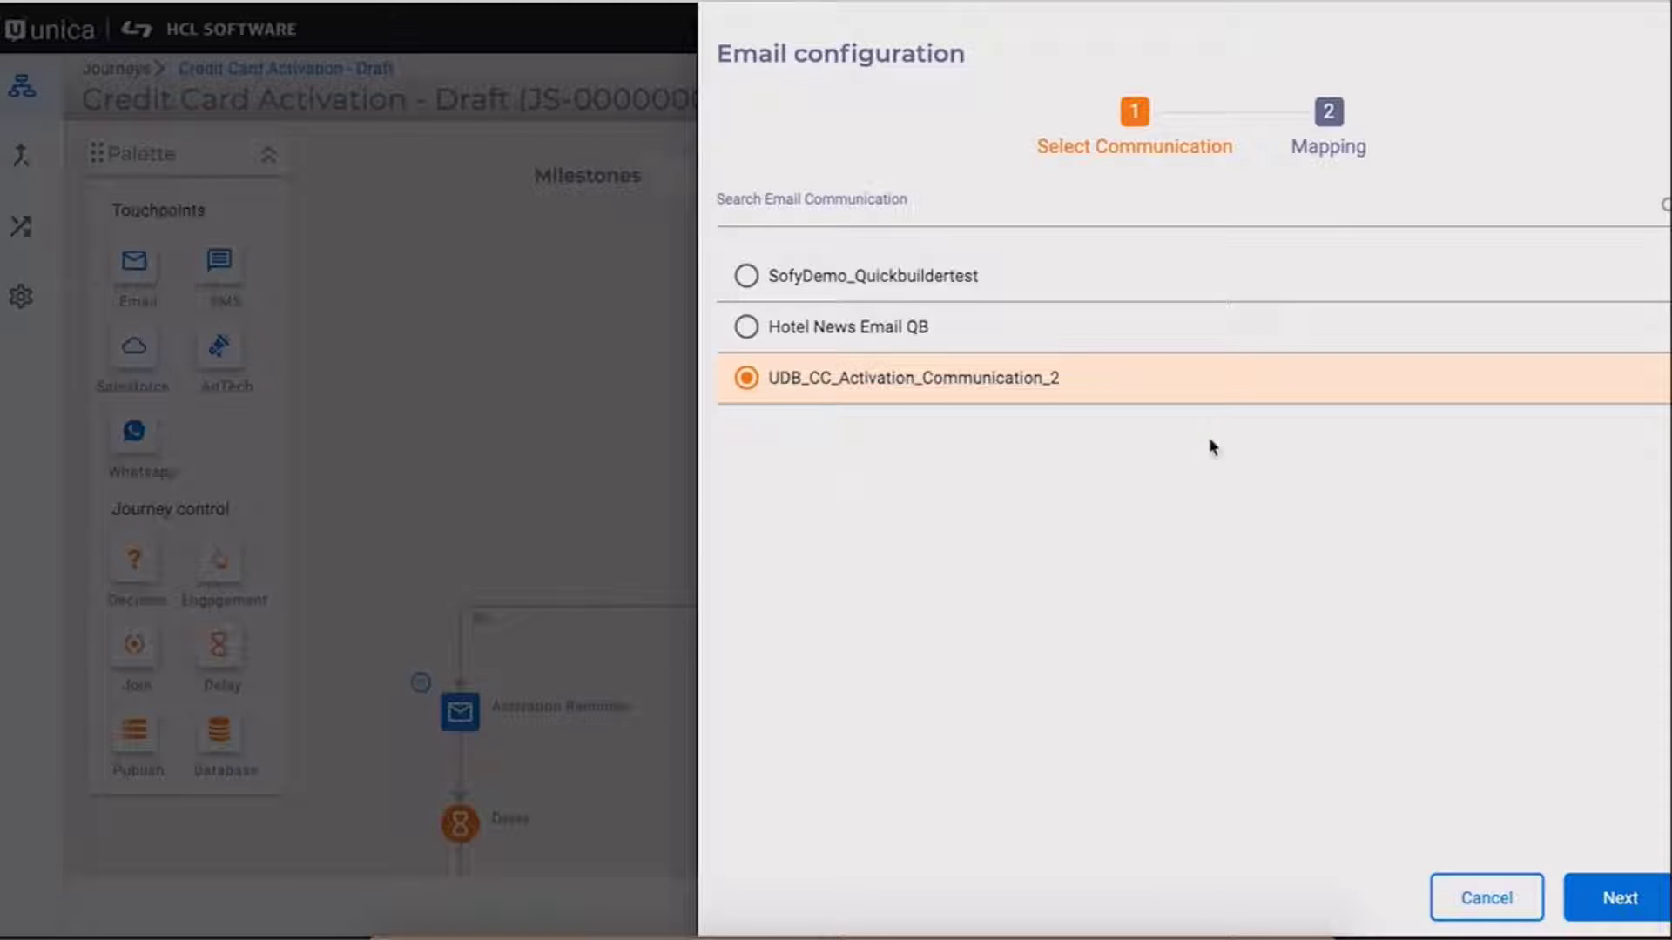
click(1642, 907)
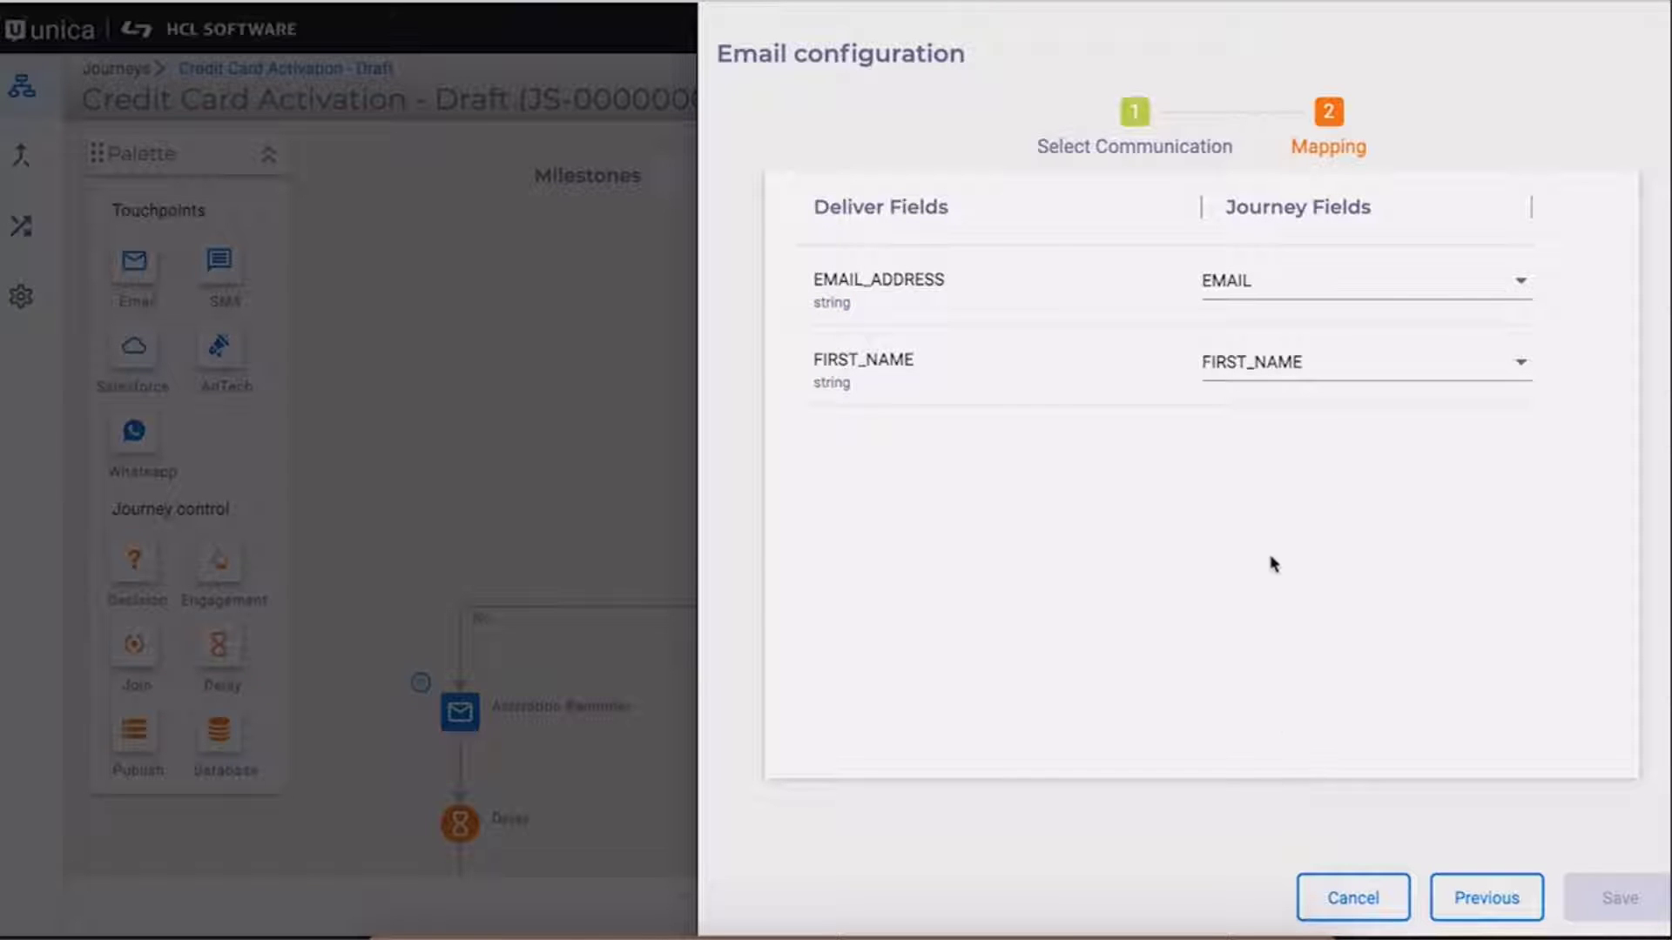
click(1367, 904)
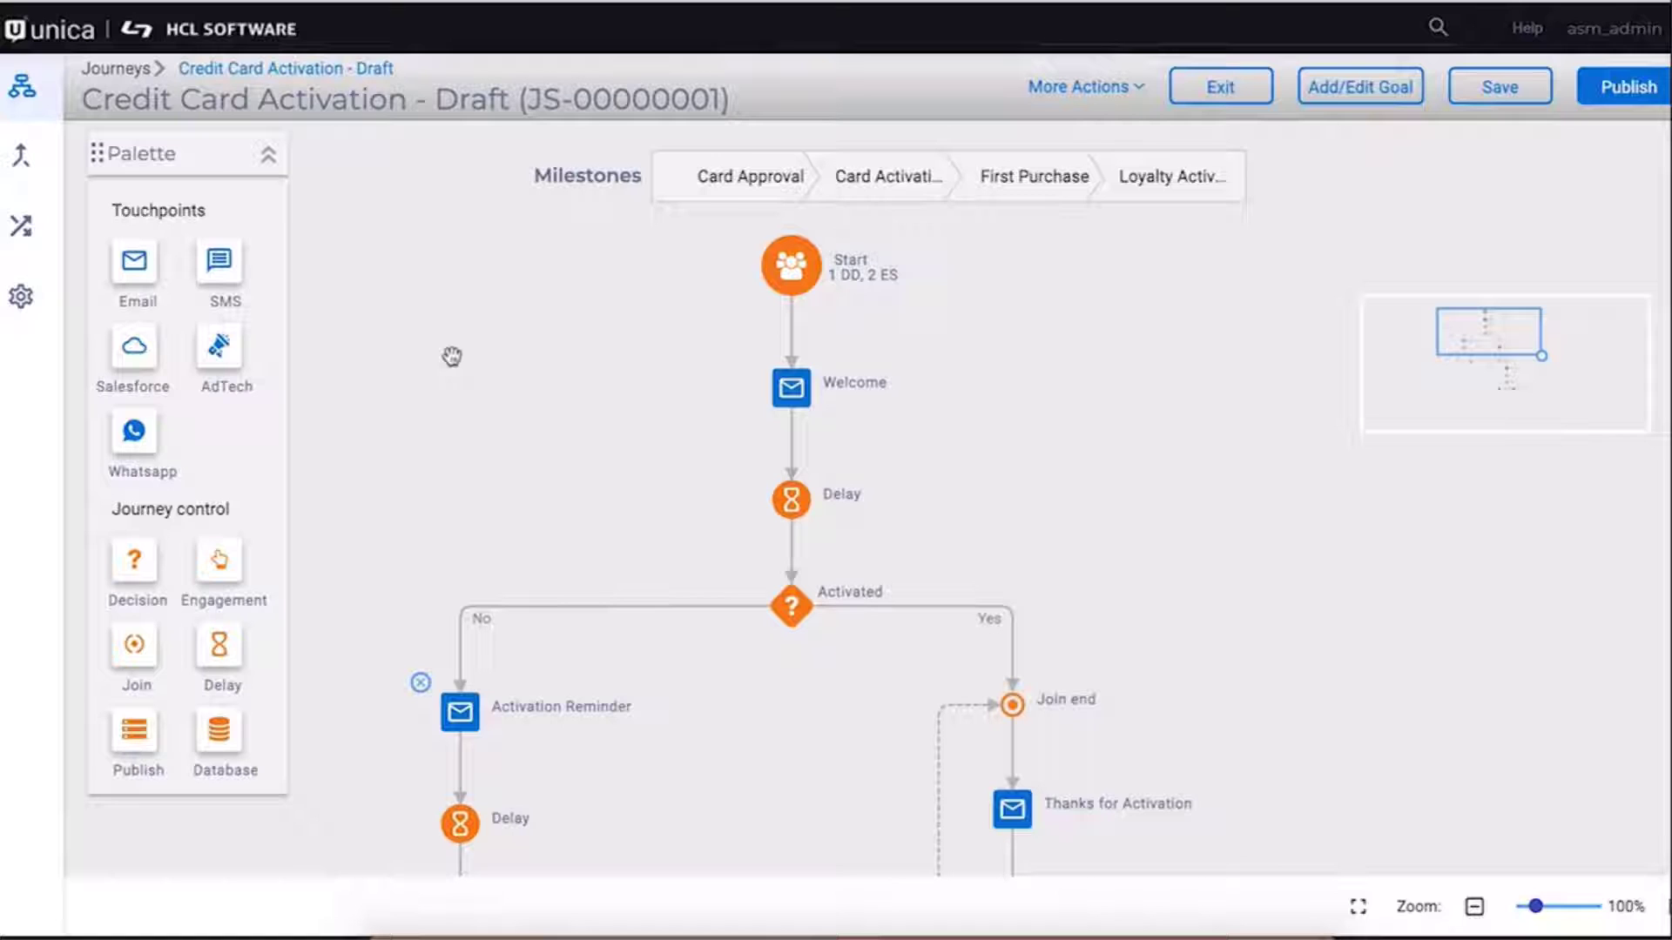
scroll(453, 355, down, 3)
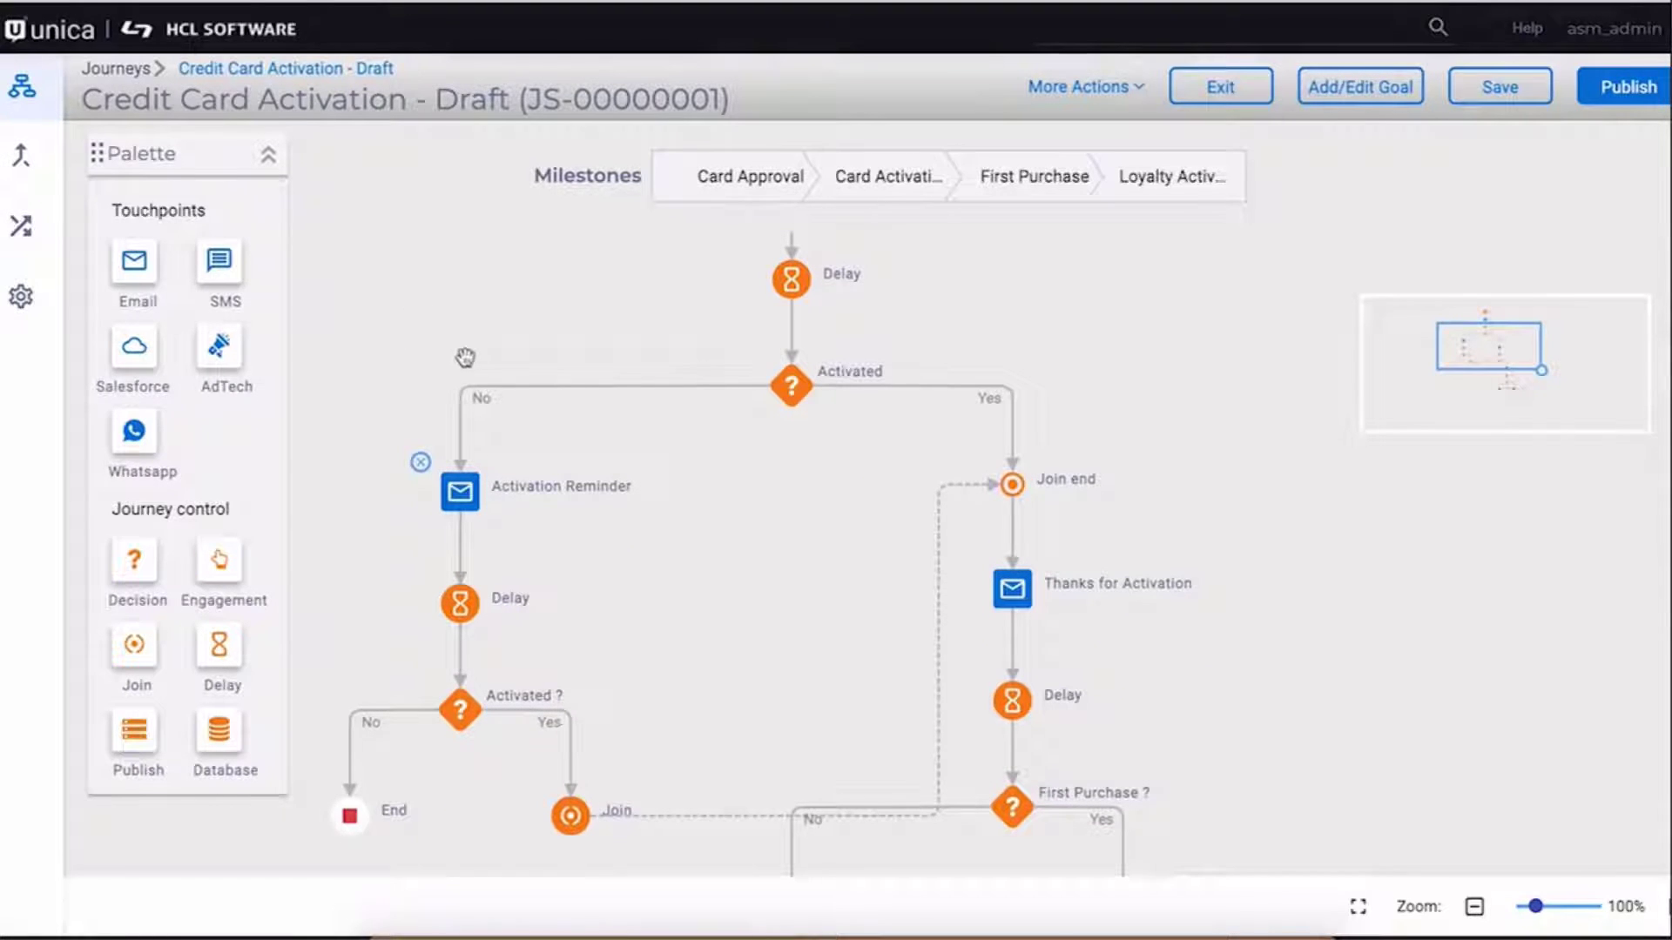
mouse_move(461, 609)
scroll(911, 604, down, 2)
scroll(908, 570, down, 2)
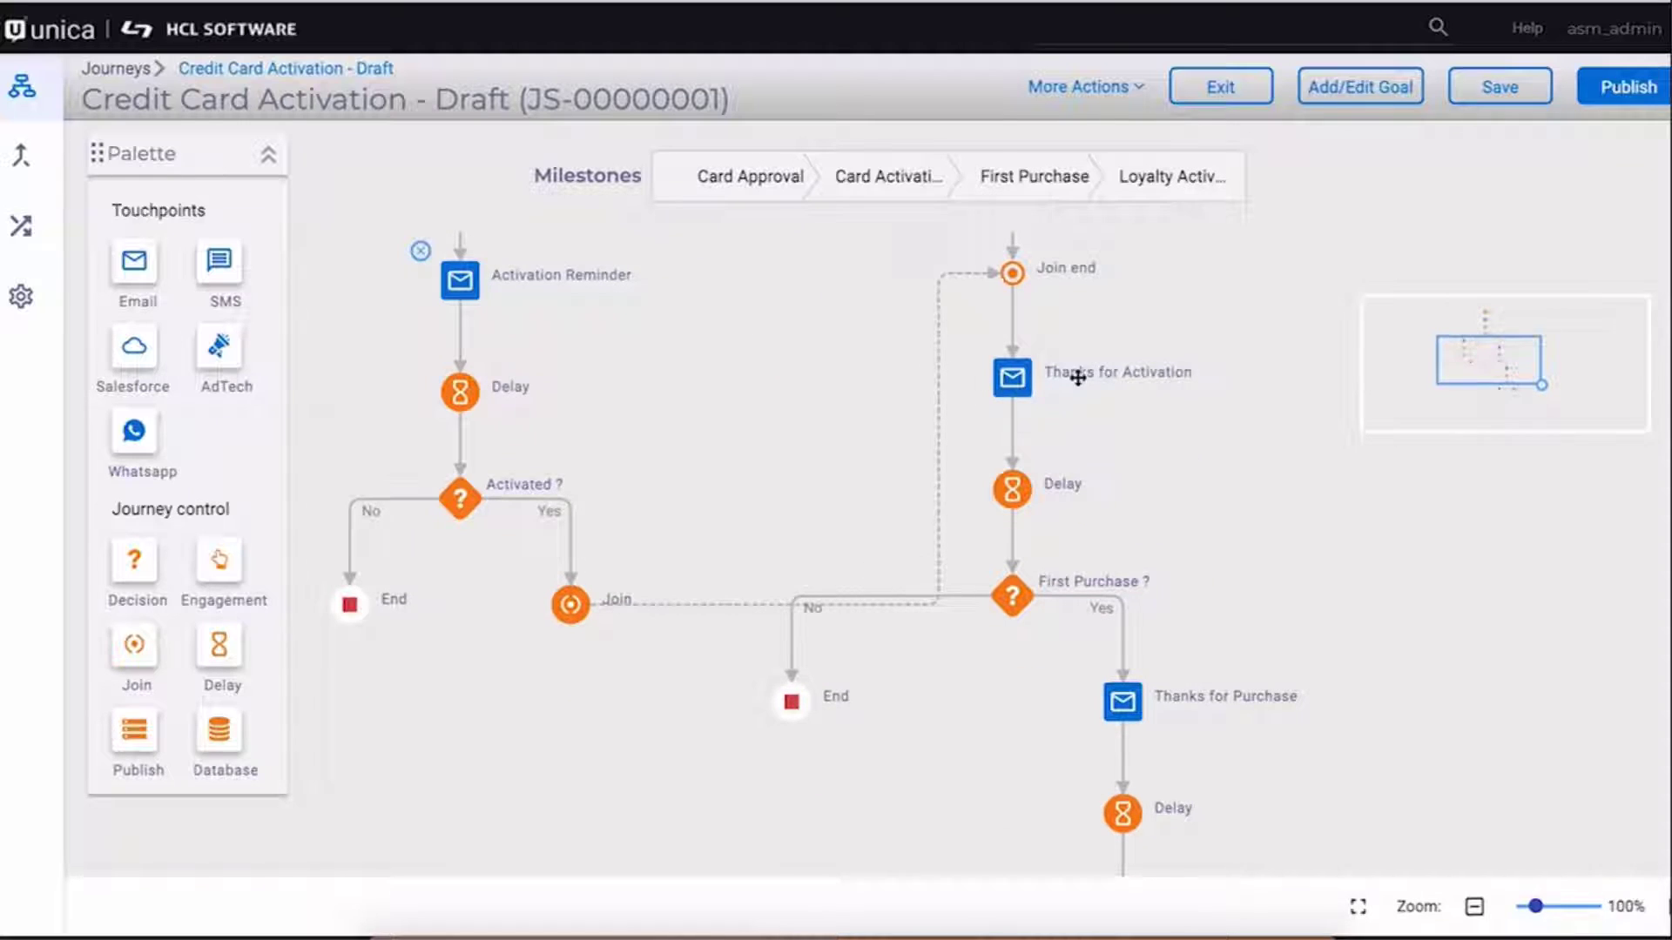
scroll(1168, 403, down, 3)
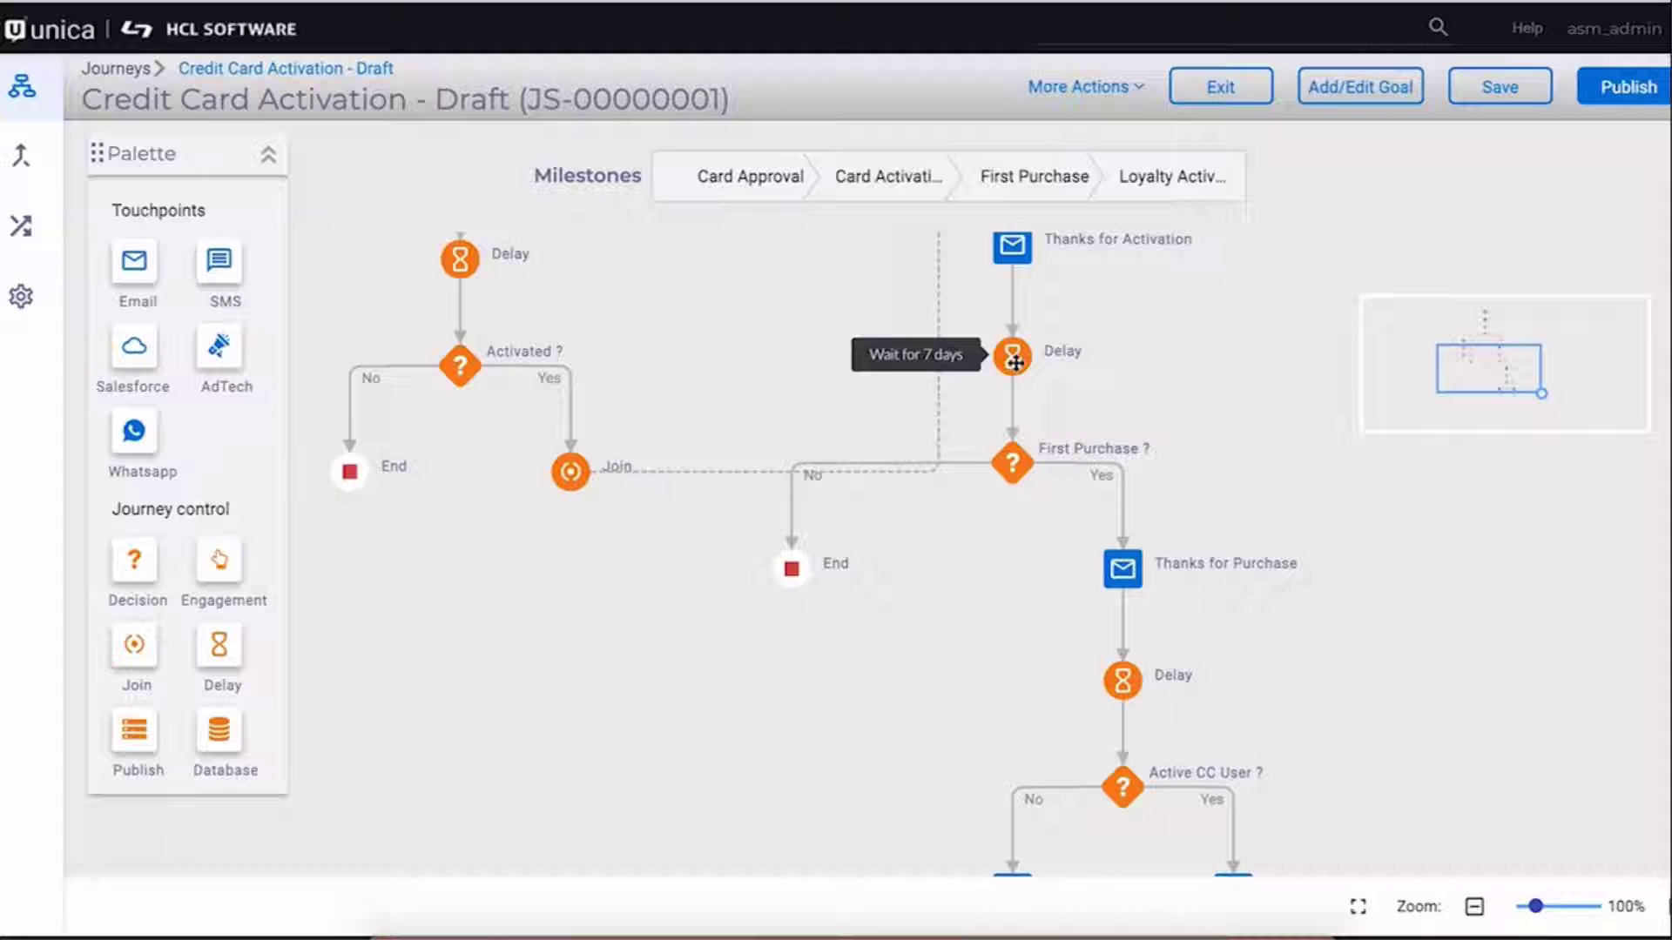
scroll(1008, 534, down, 2)
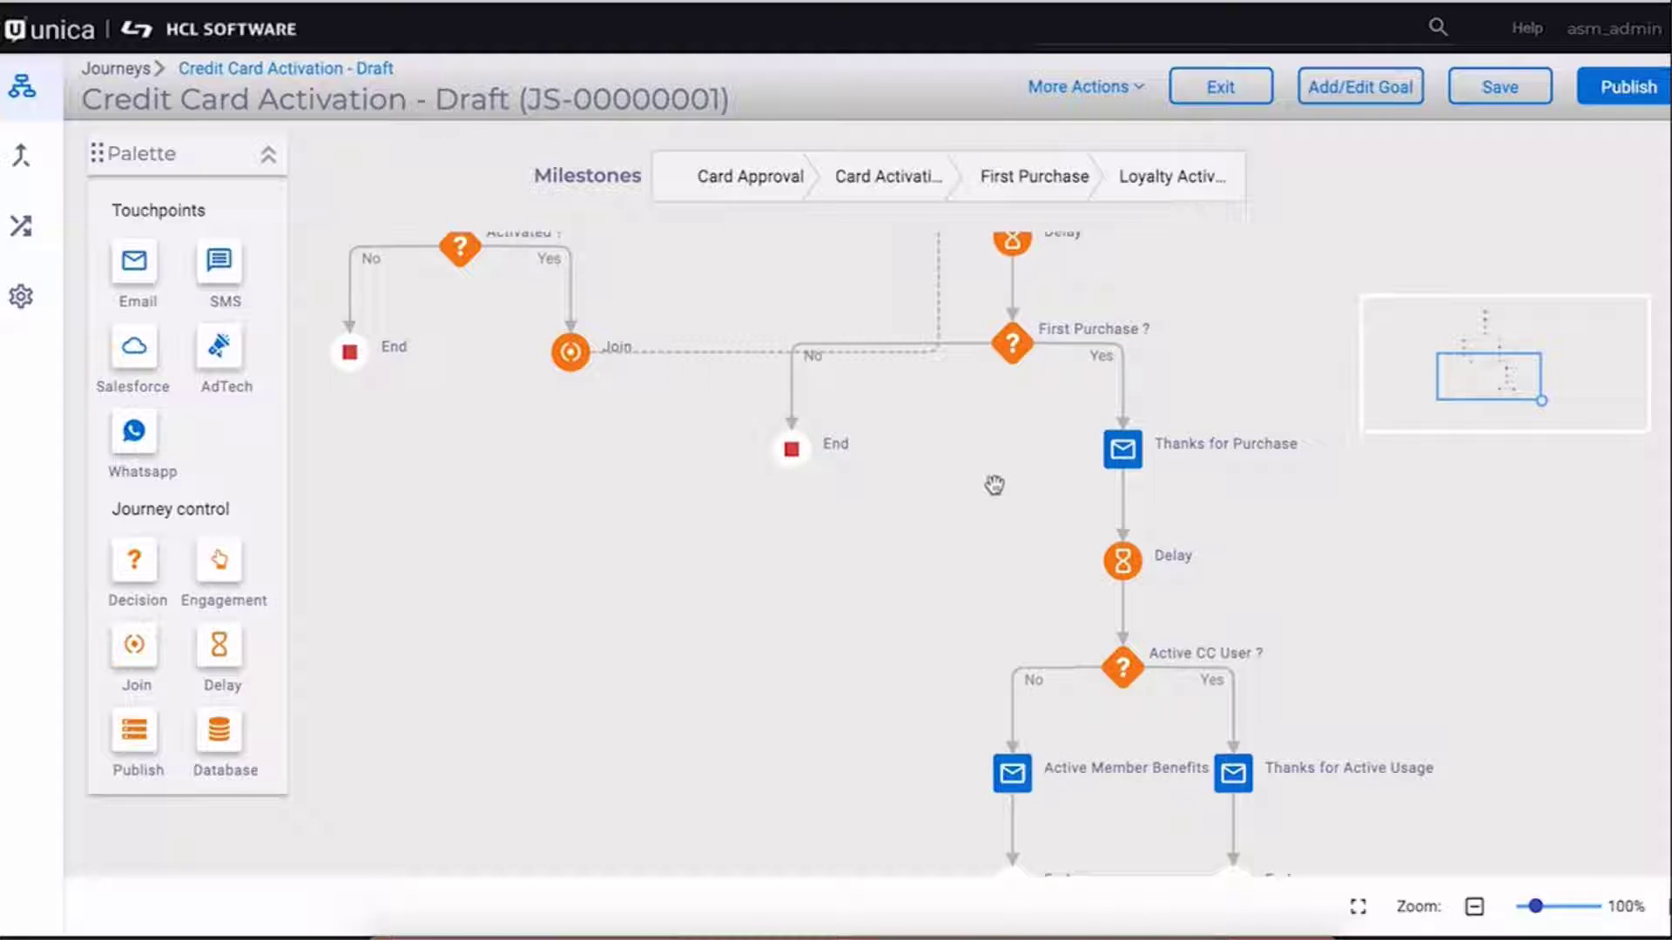
scroll(906, 627, down, 5)
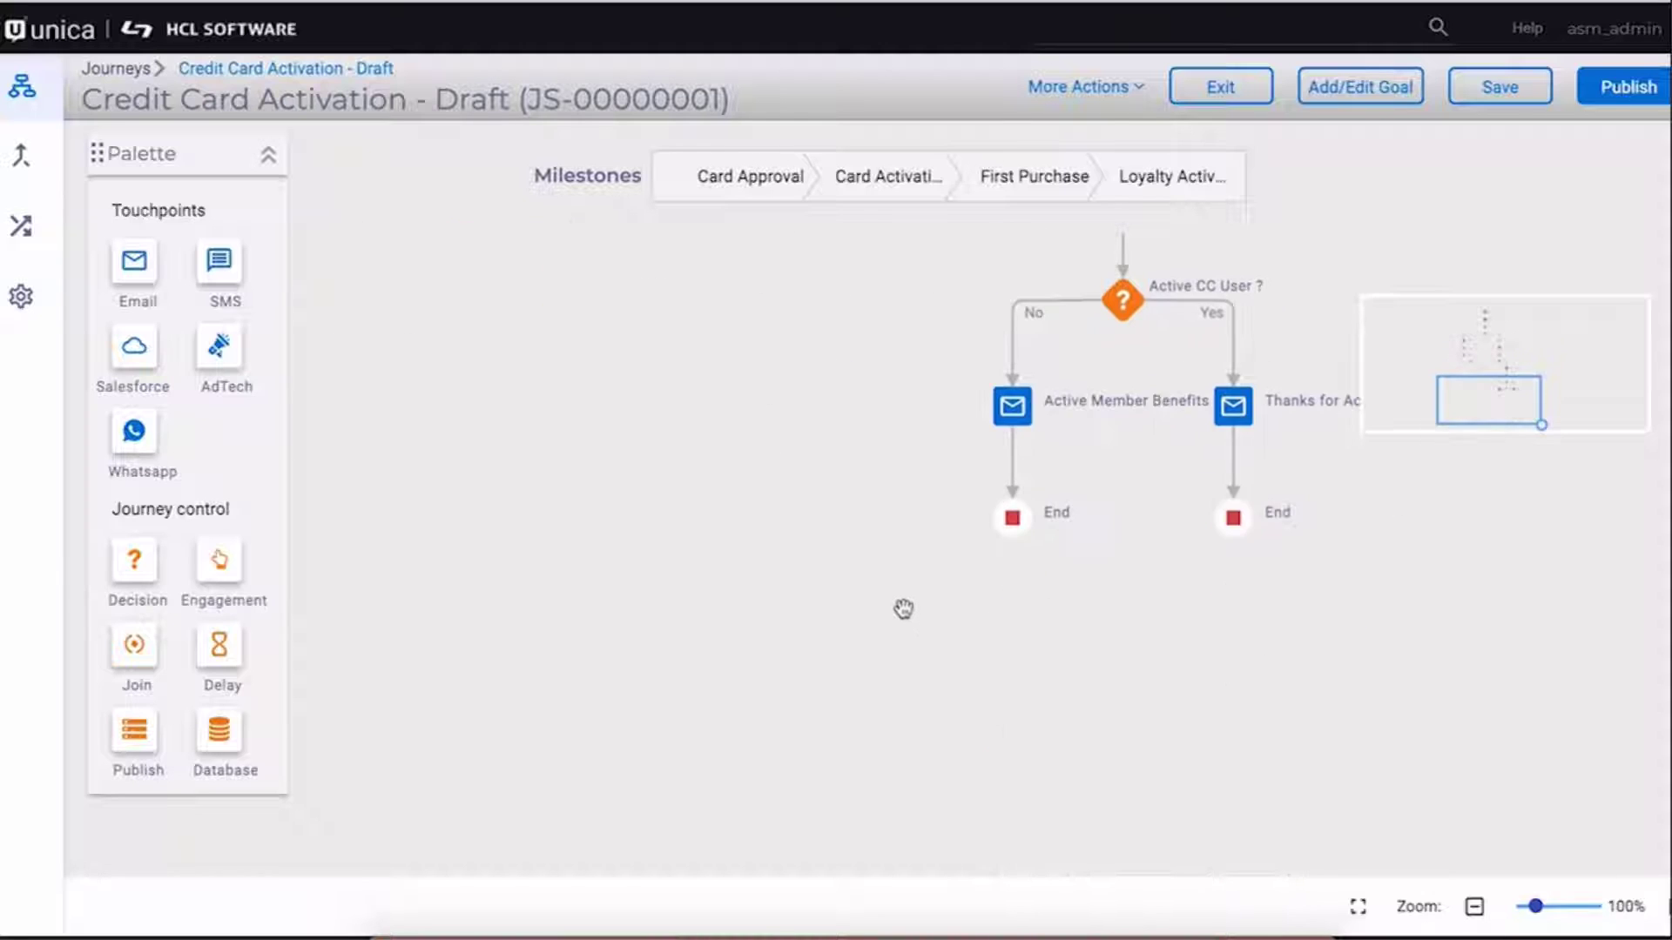
scroll(903, 608, up, 5)
scroll(902, 609, down, 2)
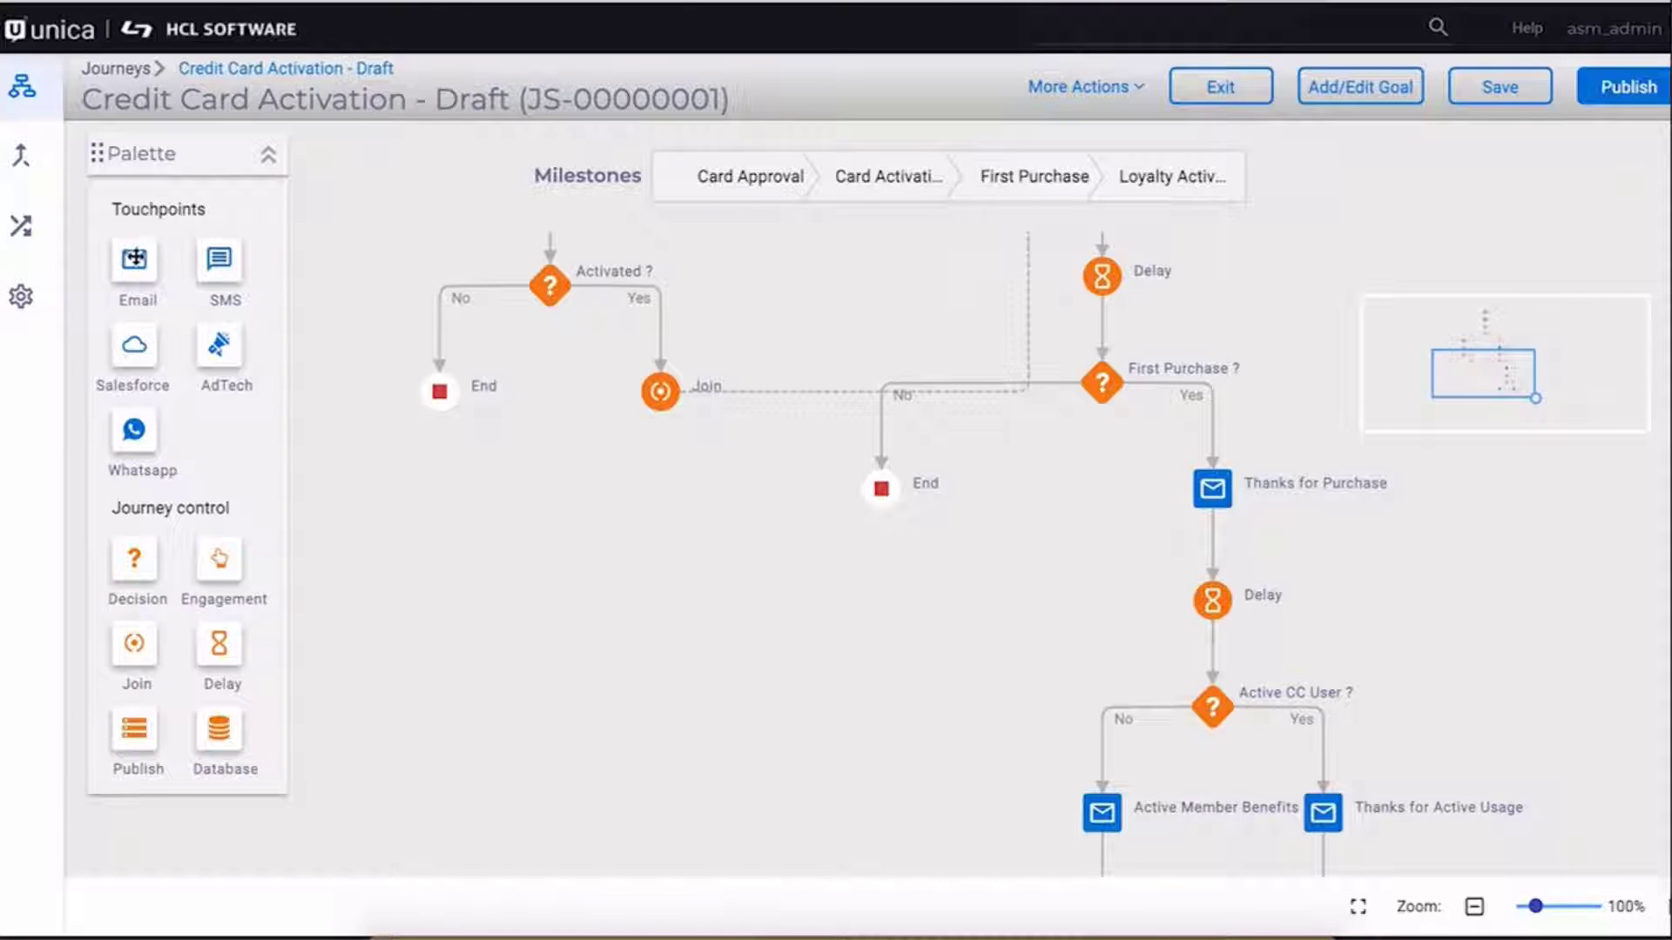
drag(133, 259, 885, 423)
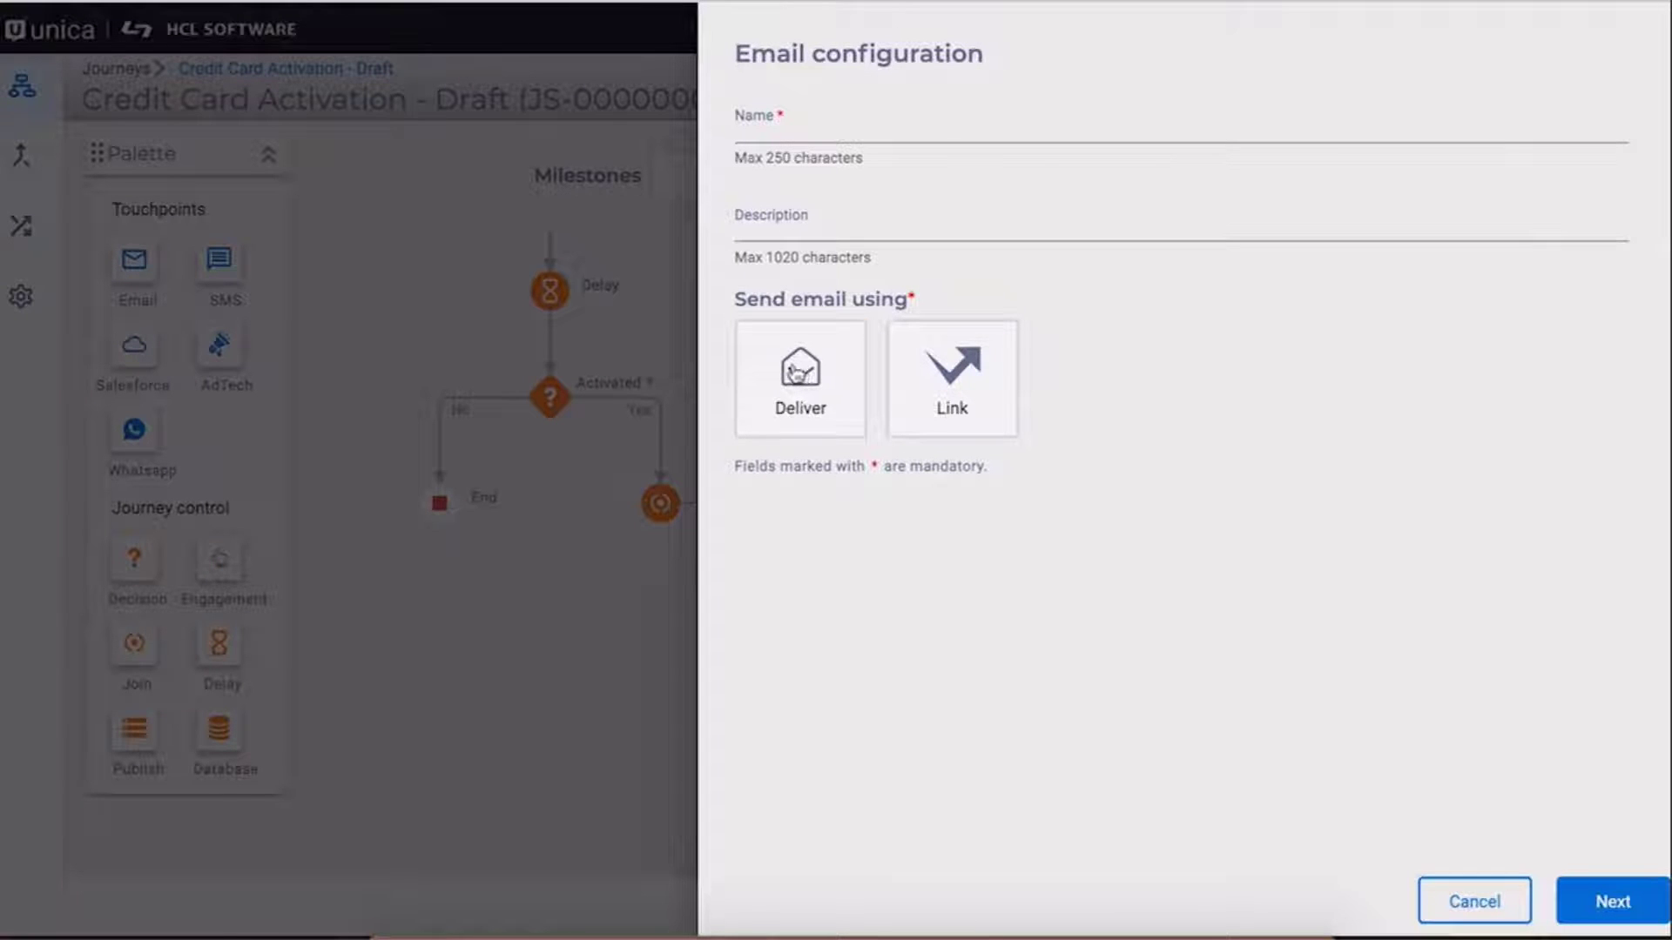
click(795, 372)
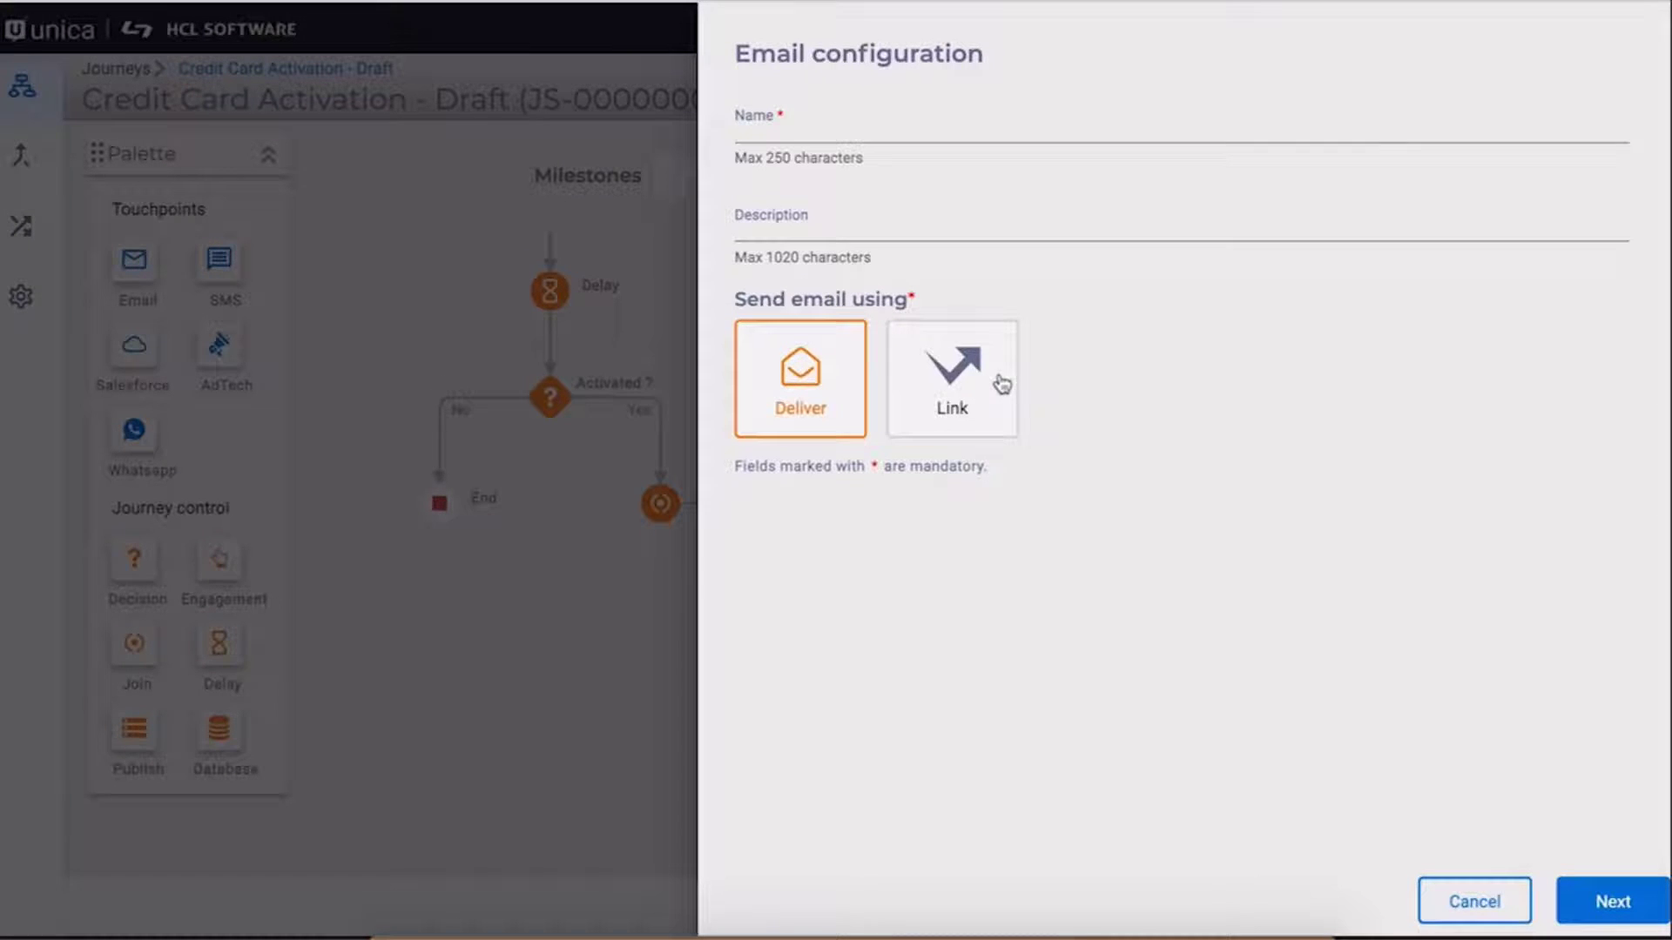
click(1474, 903)
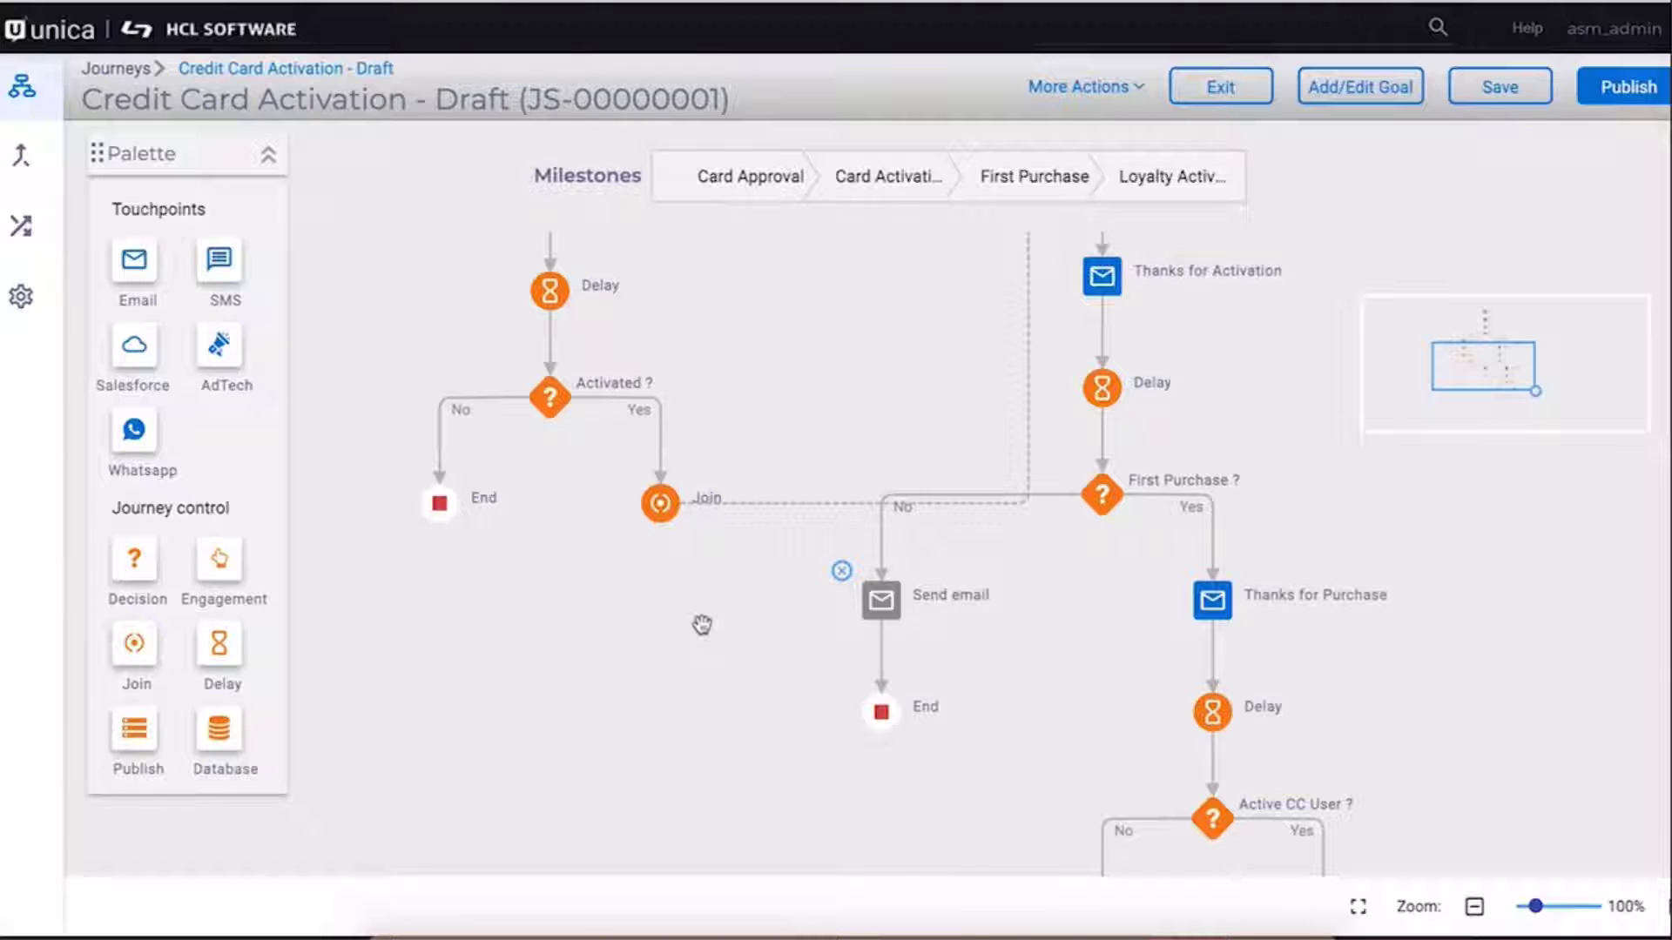
click(842, 574)
scroll(784, 597, down, 1)
scroll(736, 673, up, 5)
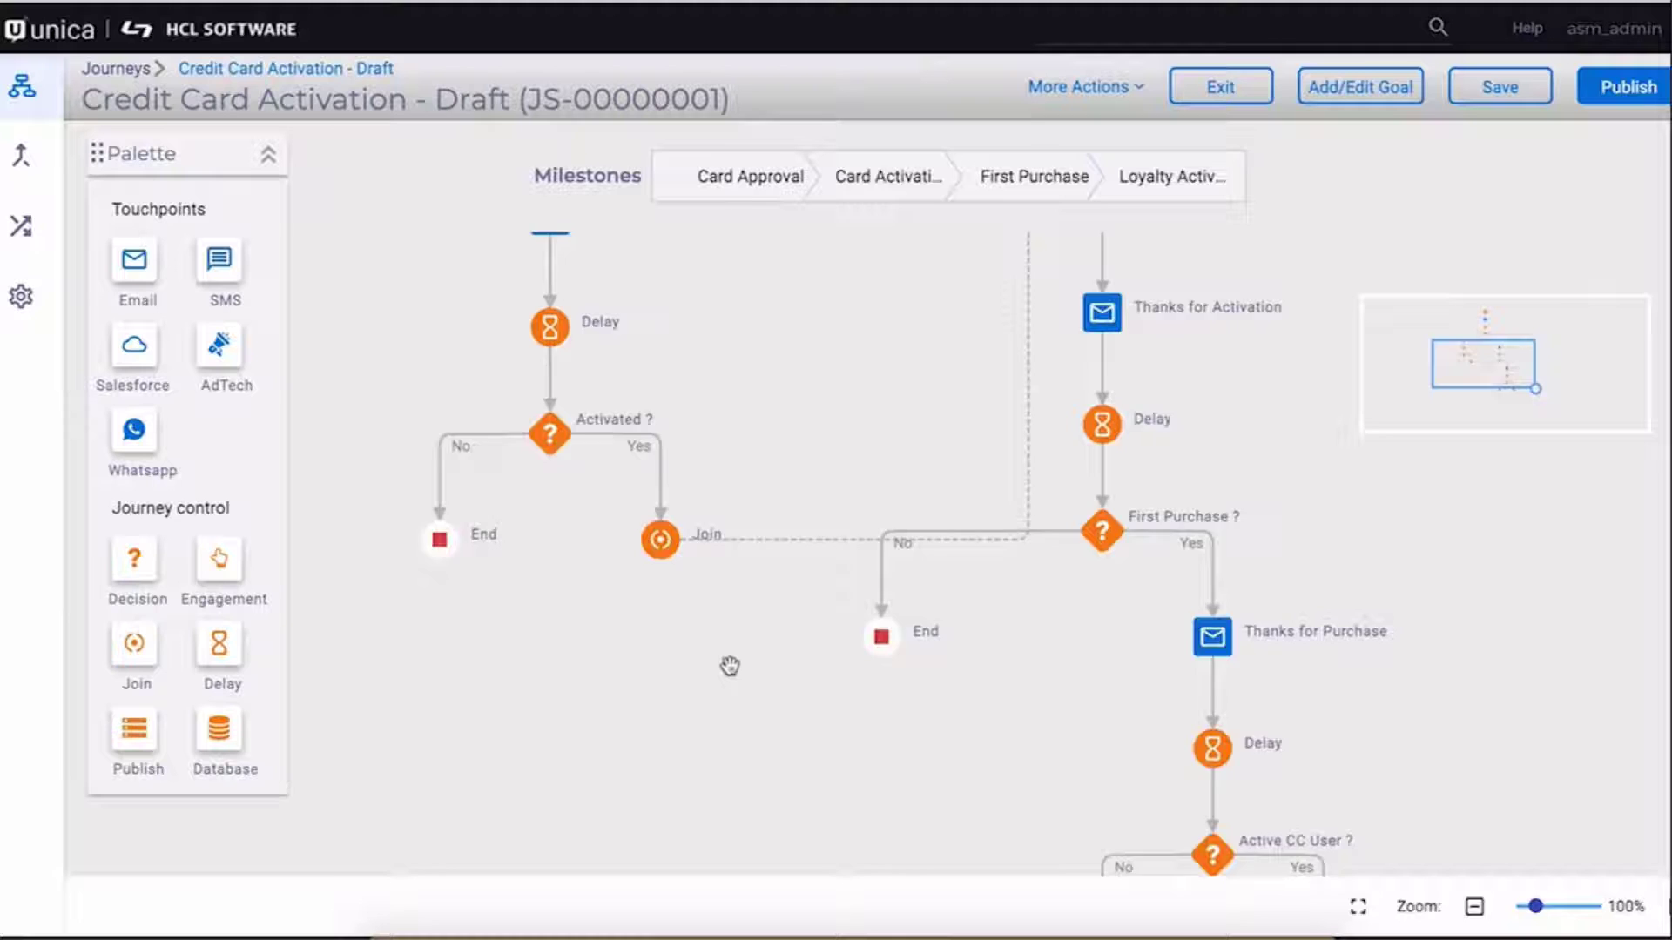
scroll(730, 666, up, 1)
scroll(729, 664, down, 8)
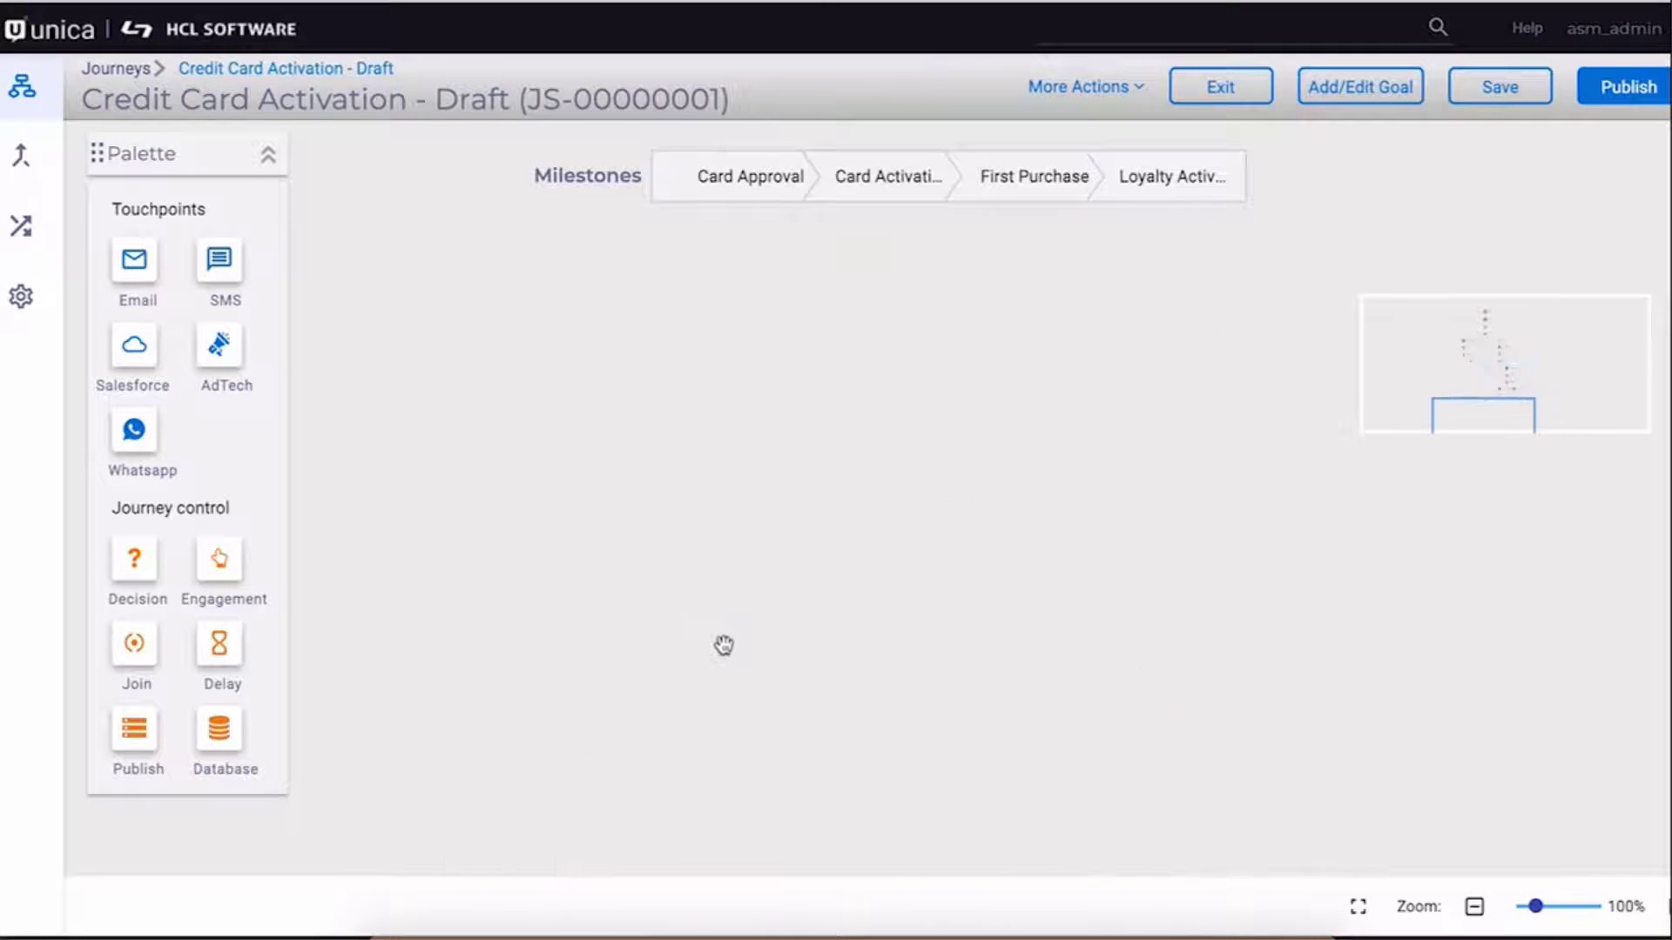
scroll(723, 646, up, 4)
scroll(723, 645, up, 6)
scroll(691, 579, down, 2)
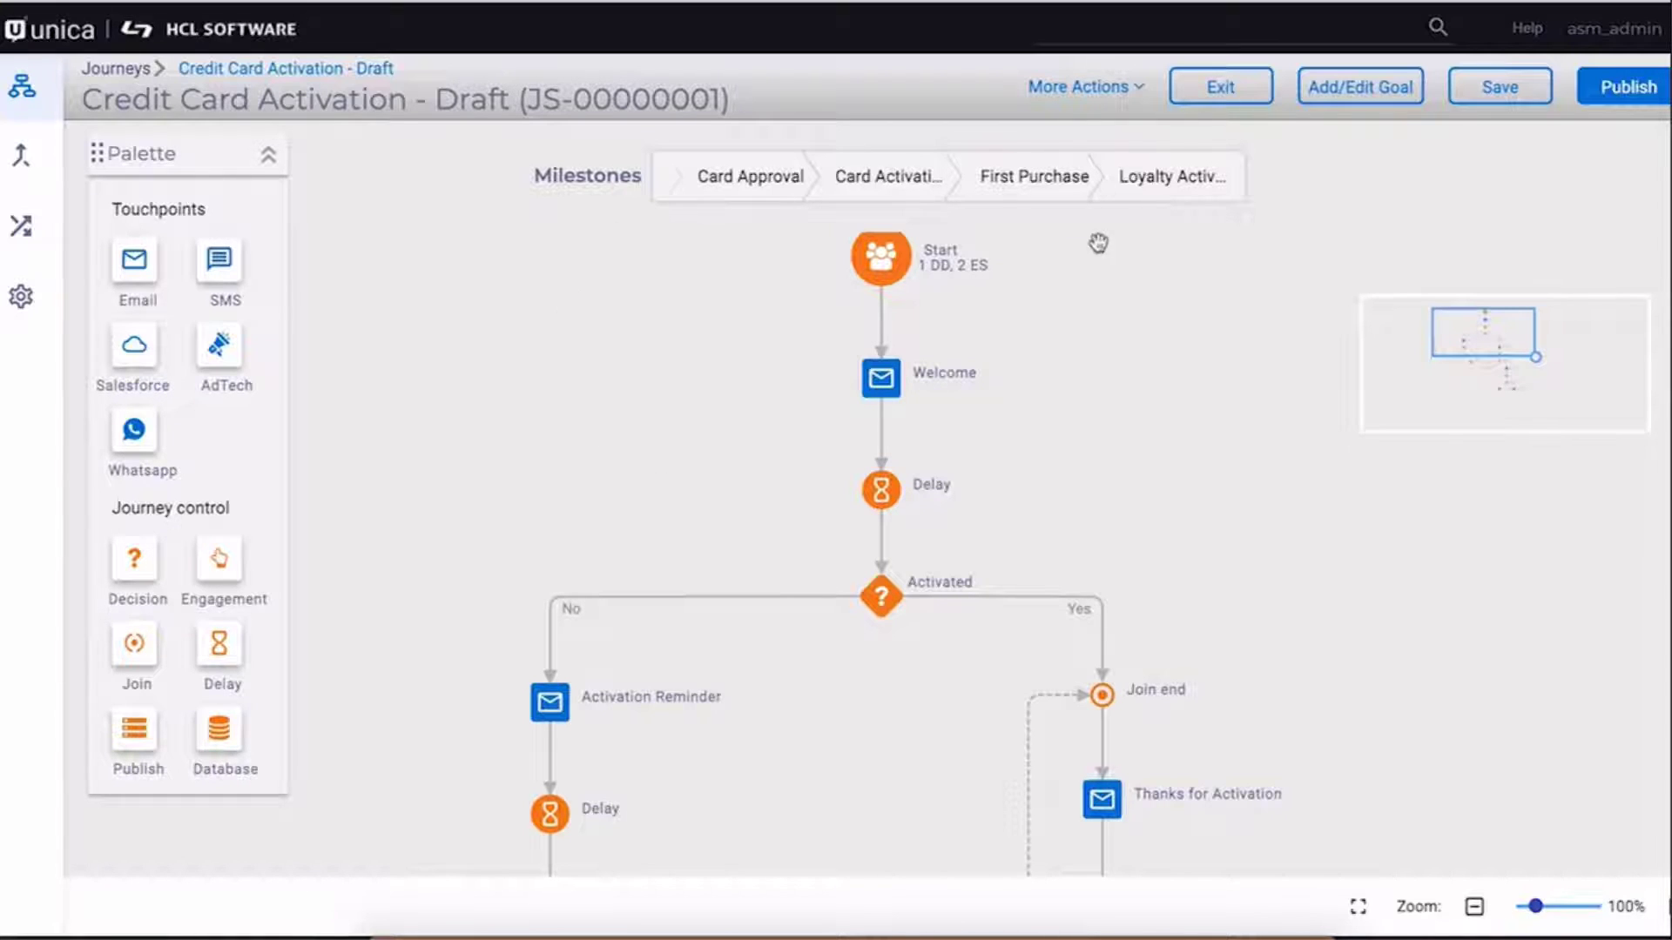
Open the draft's details through View/Edit Details, discarding unsaved changes, and scroll to Add Milestones.
click(1137, 90)
click(1121, 130)
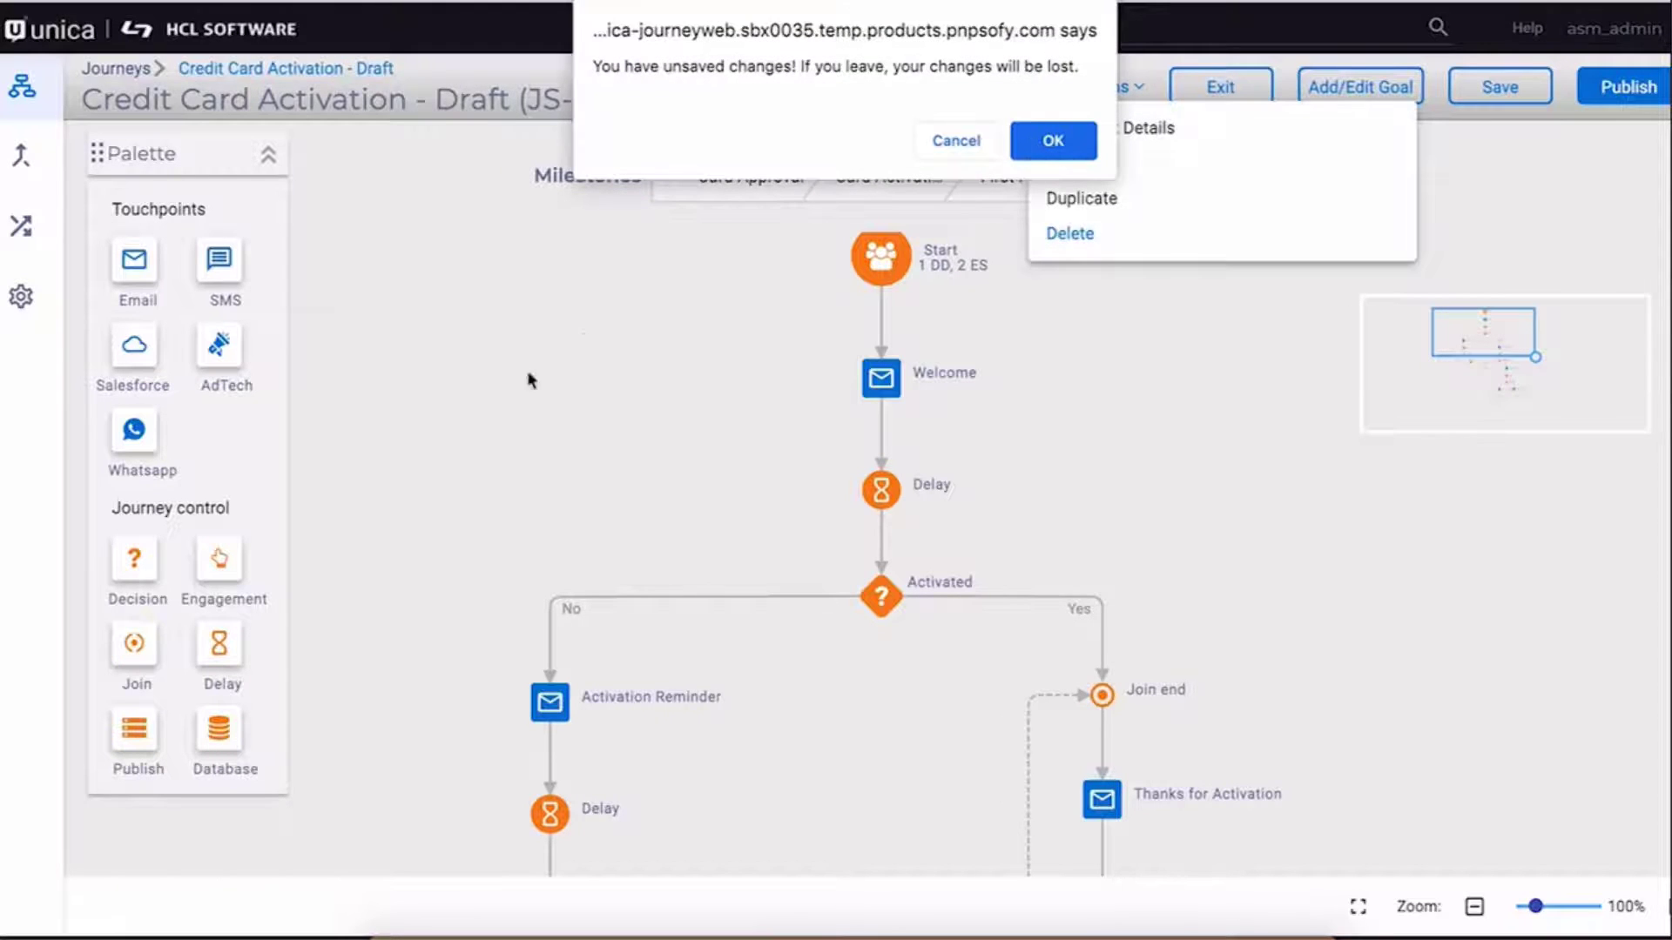
click(1036, 139)
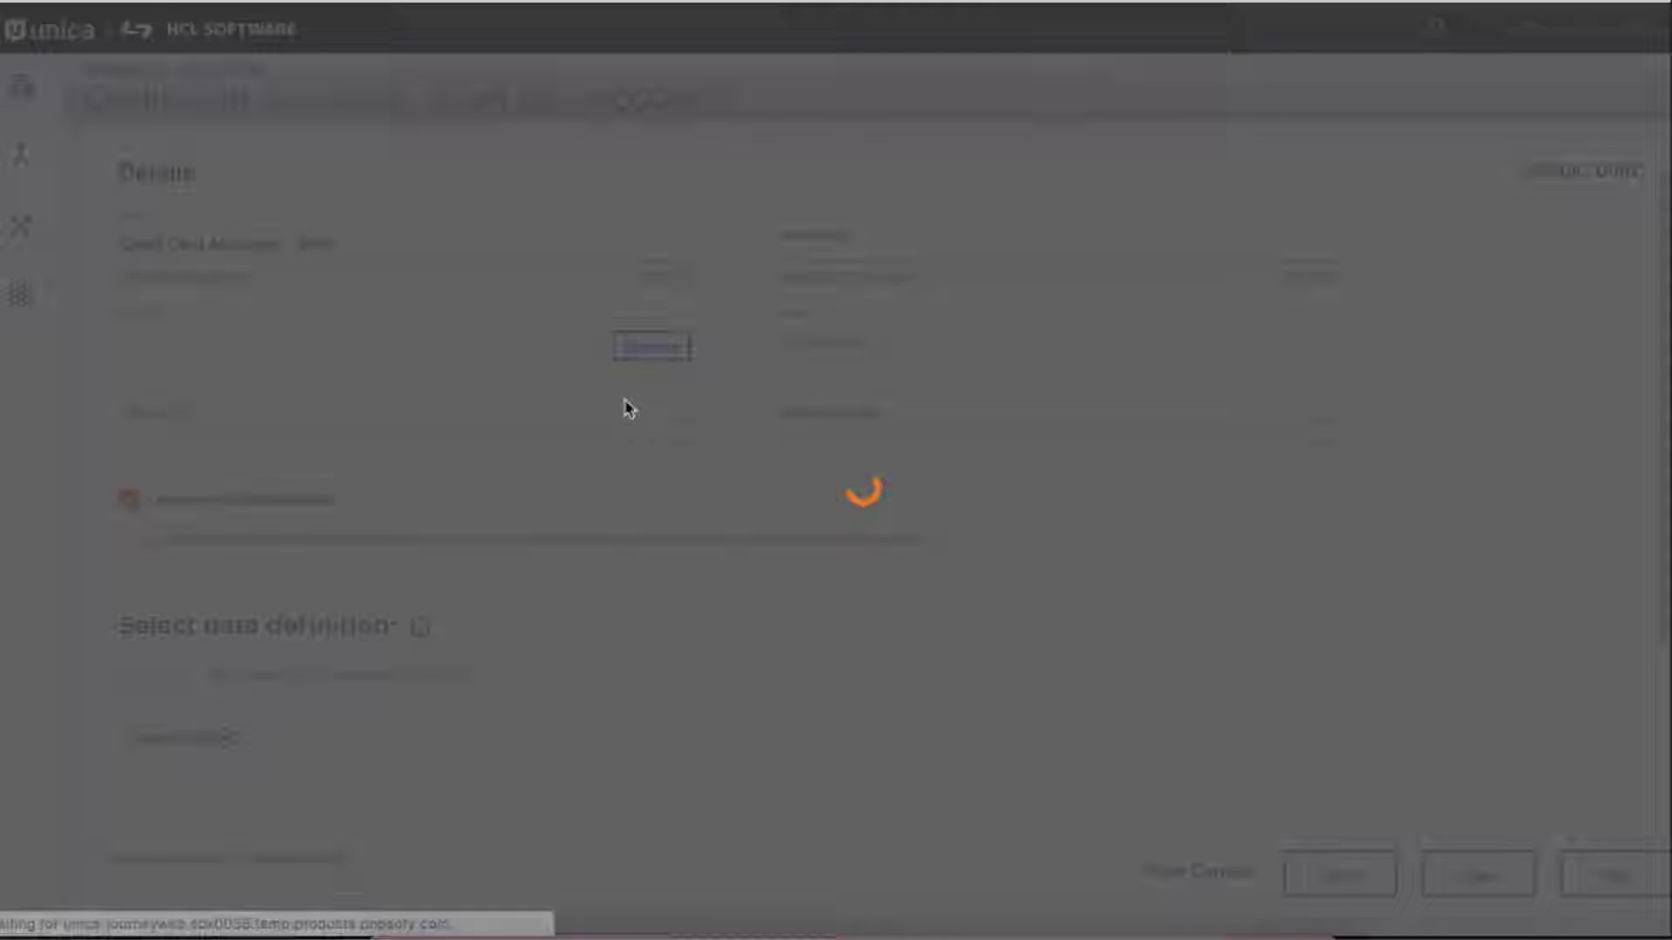
scroll(527, 357, down, 1)
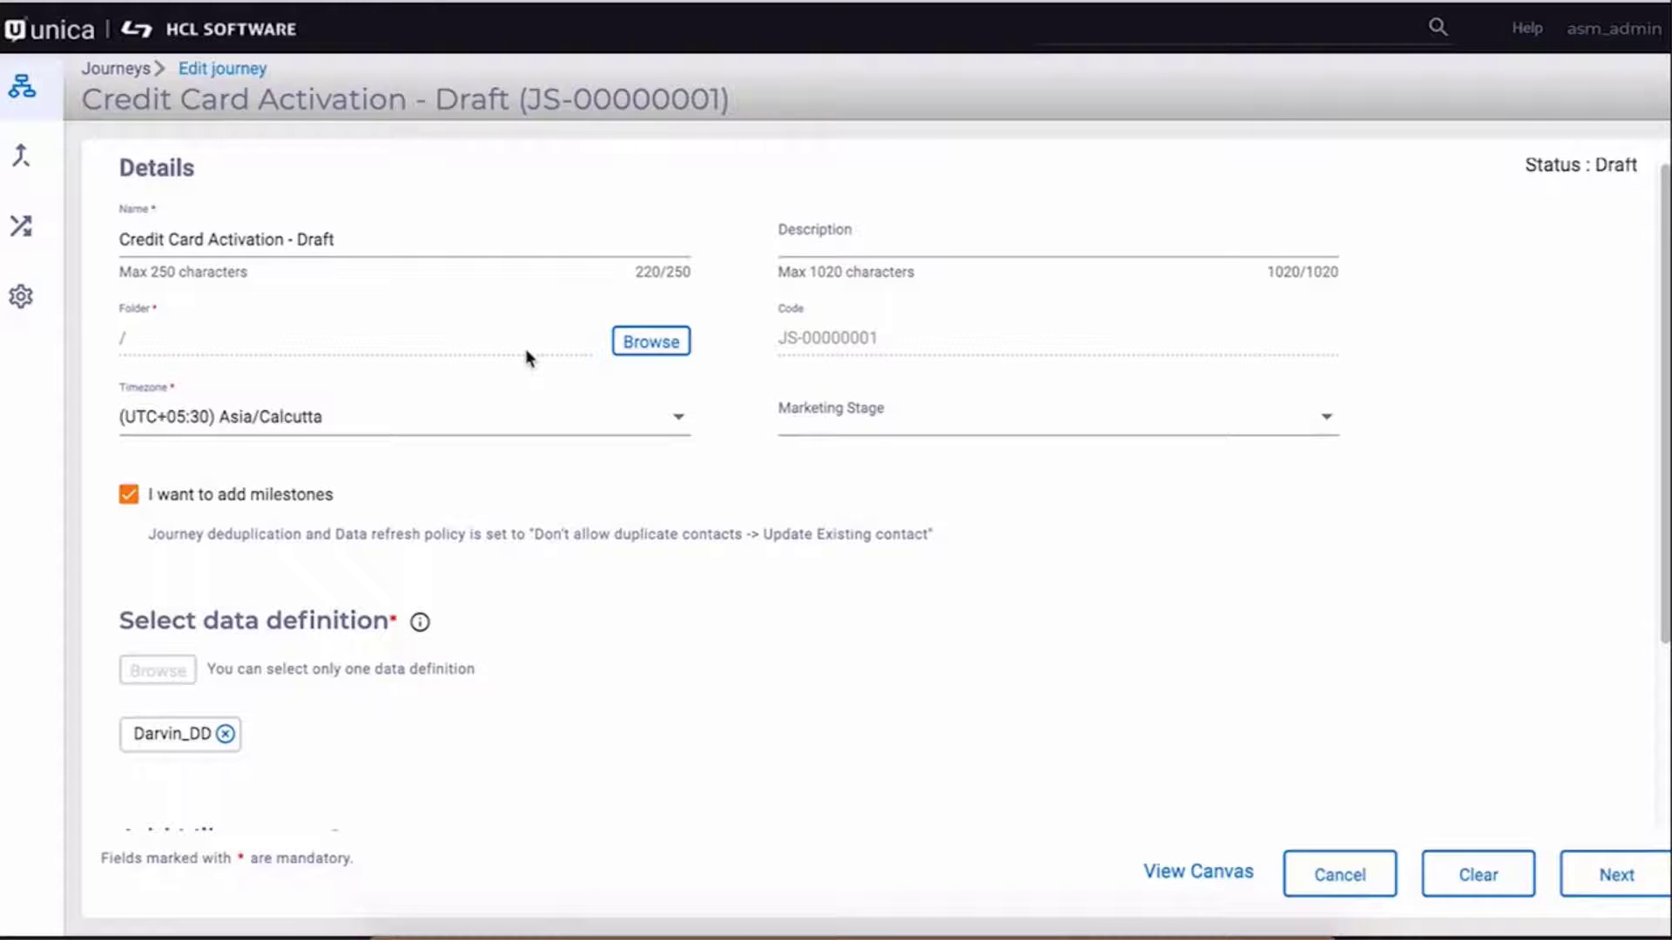
scroll(526, 357, down, 1)
scroll(526, 357, up, 1)
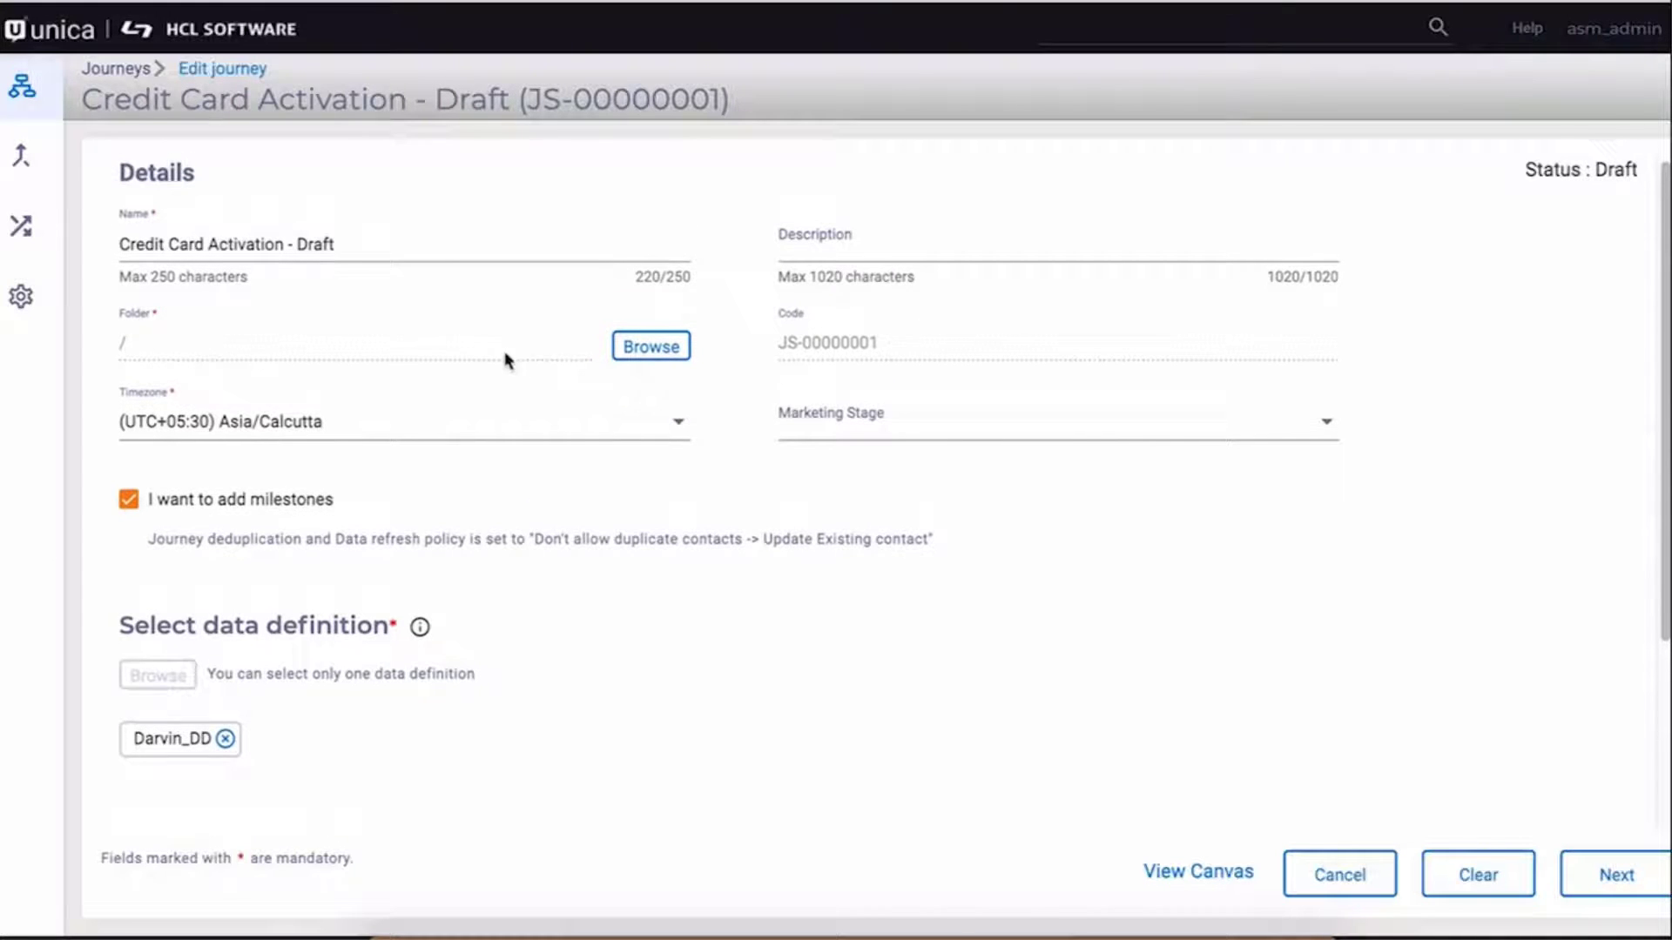
scroll(516, 365, down, 3)
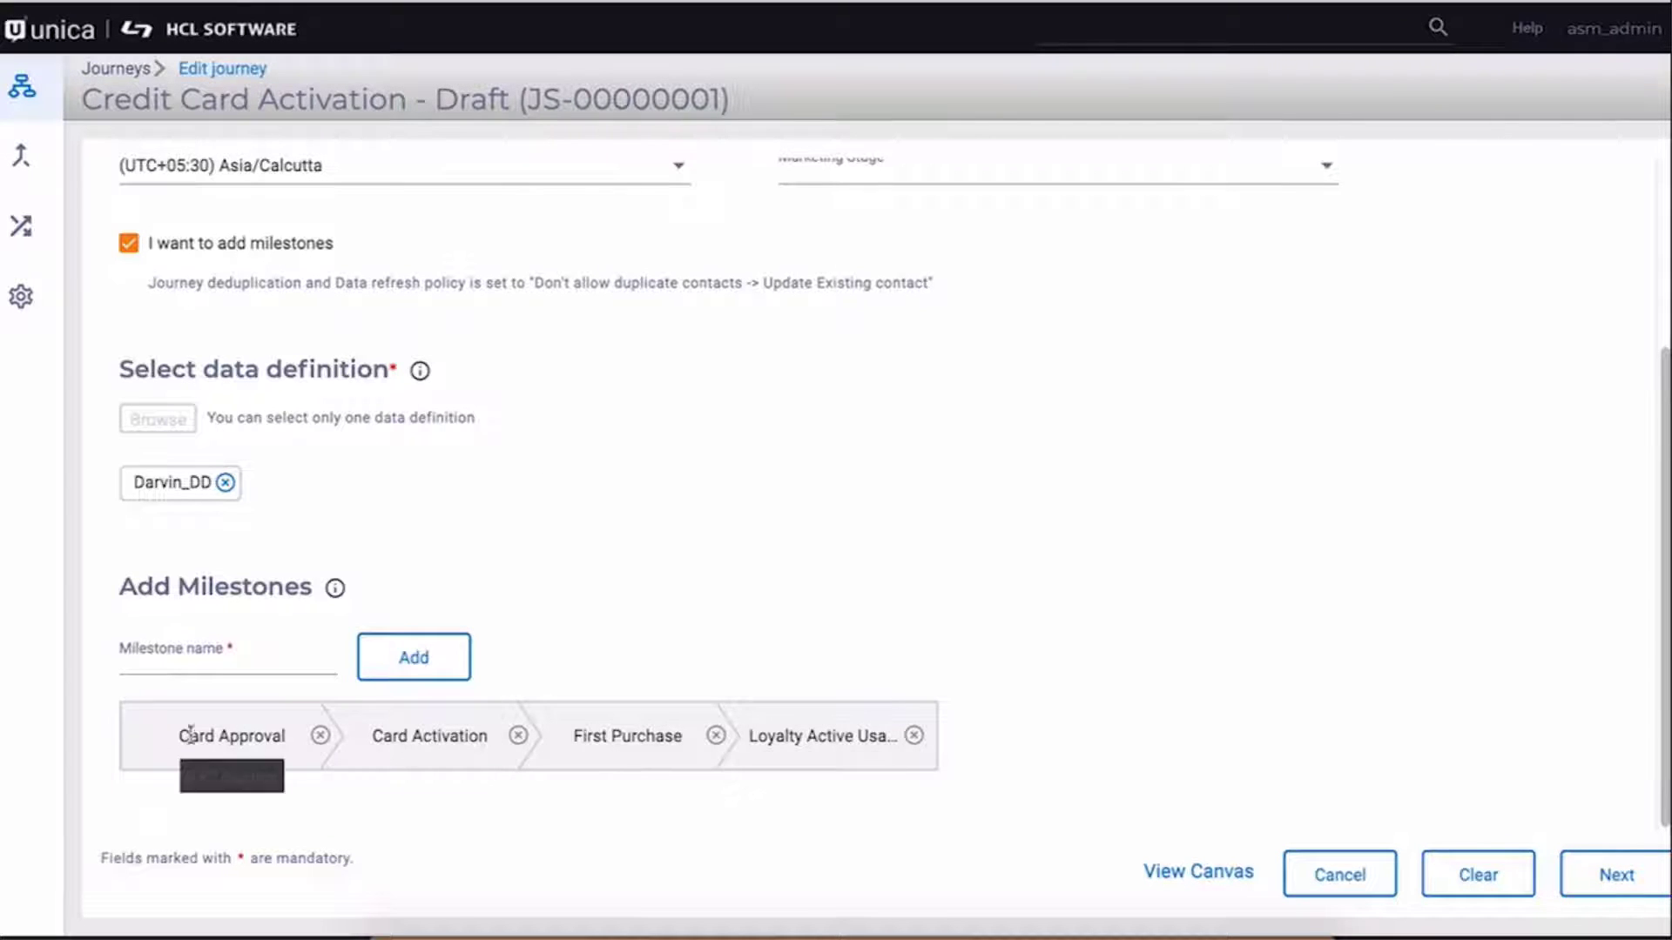
Add a milestone named 'Loyalty join' and continue to the milestone details page.
click(160, 662)
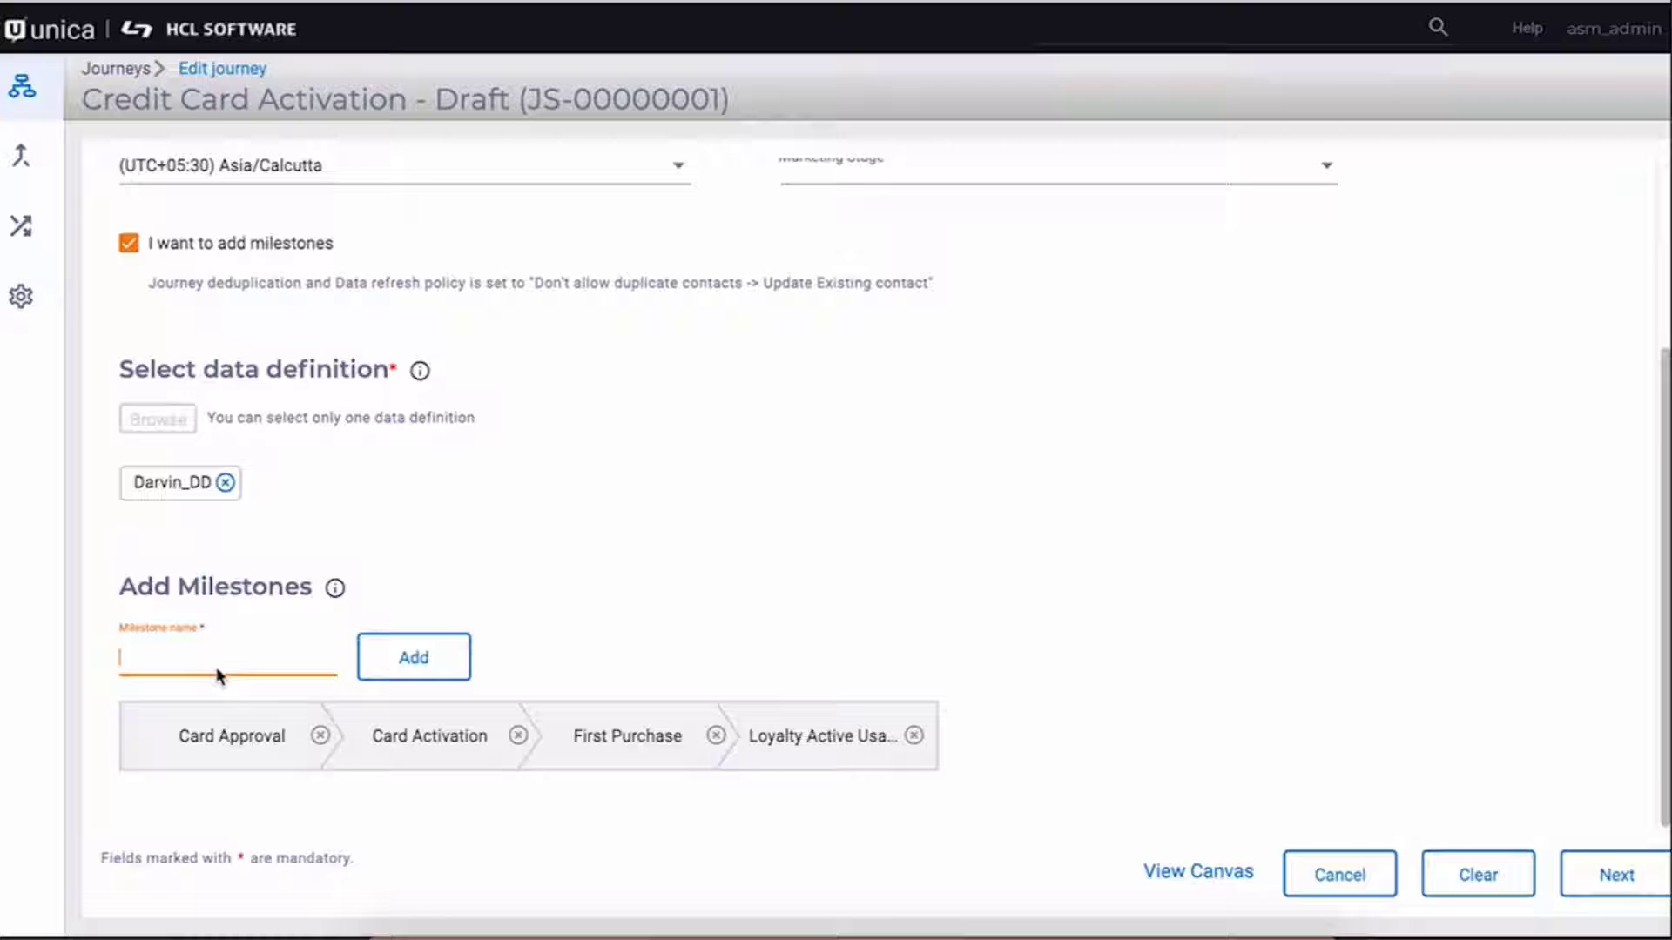
text(Loyatly)
key(BackSpace)
key(BackSpace)
text(lty join)
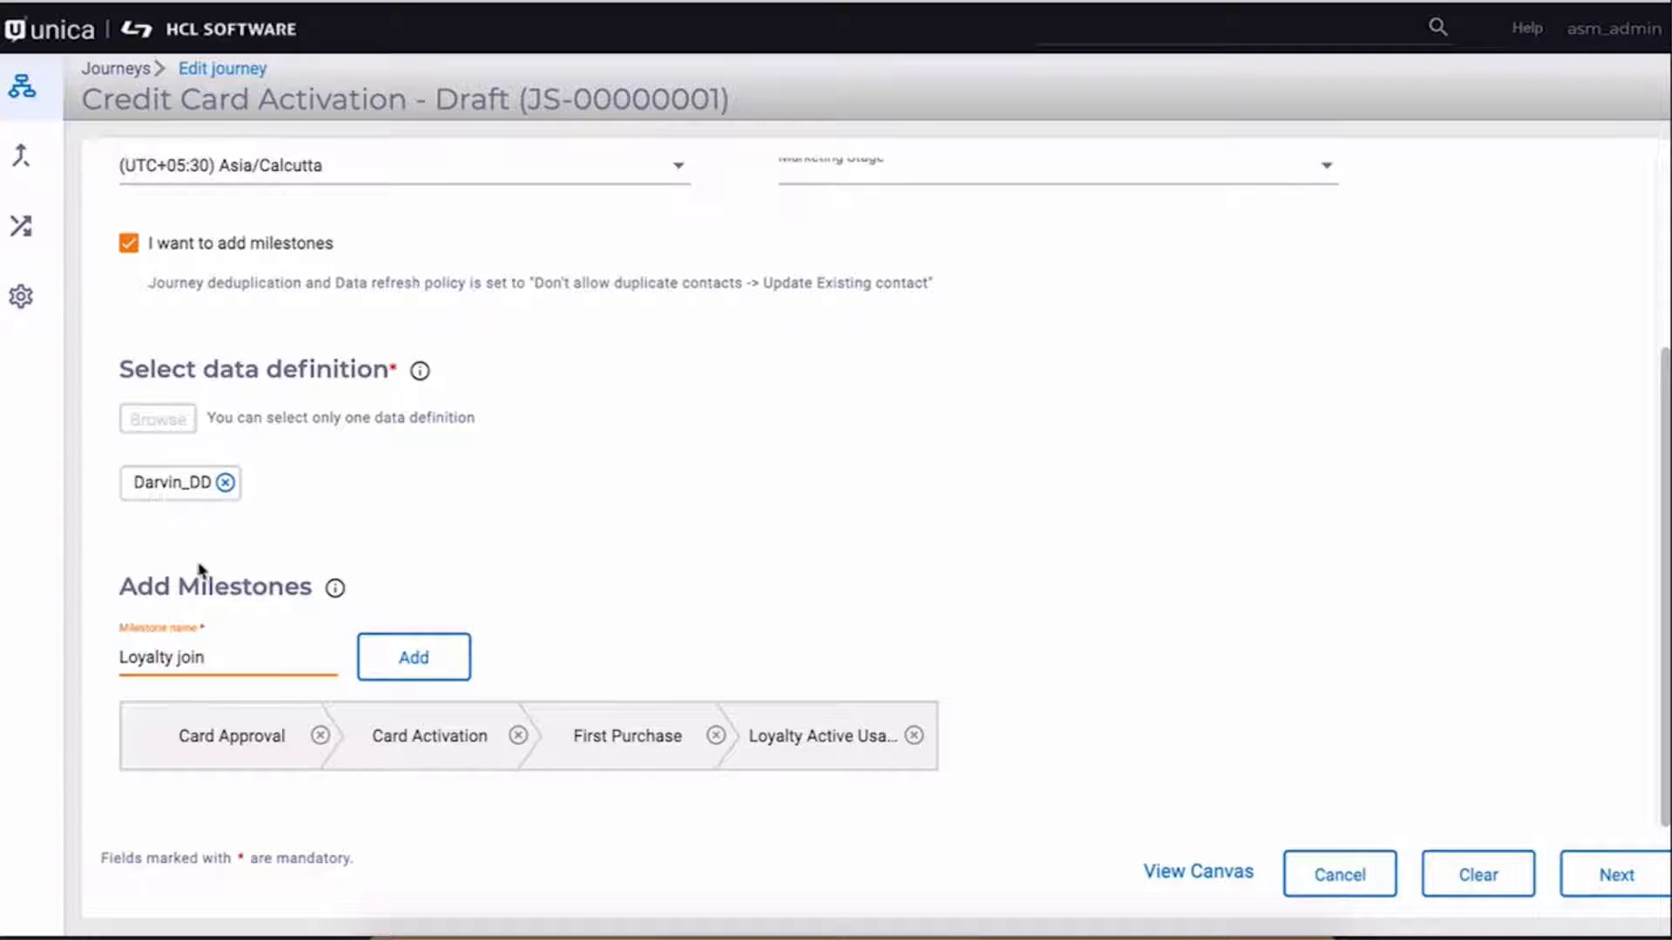
click(416, 659)
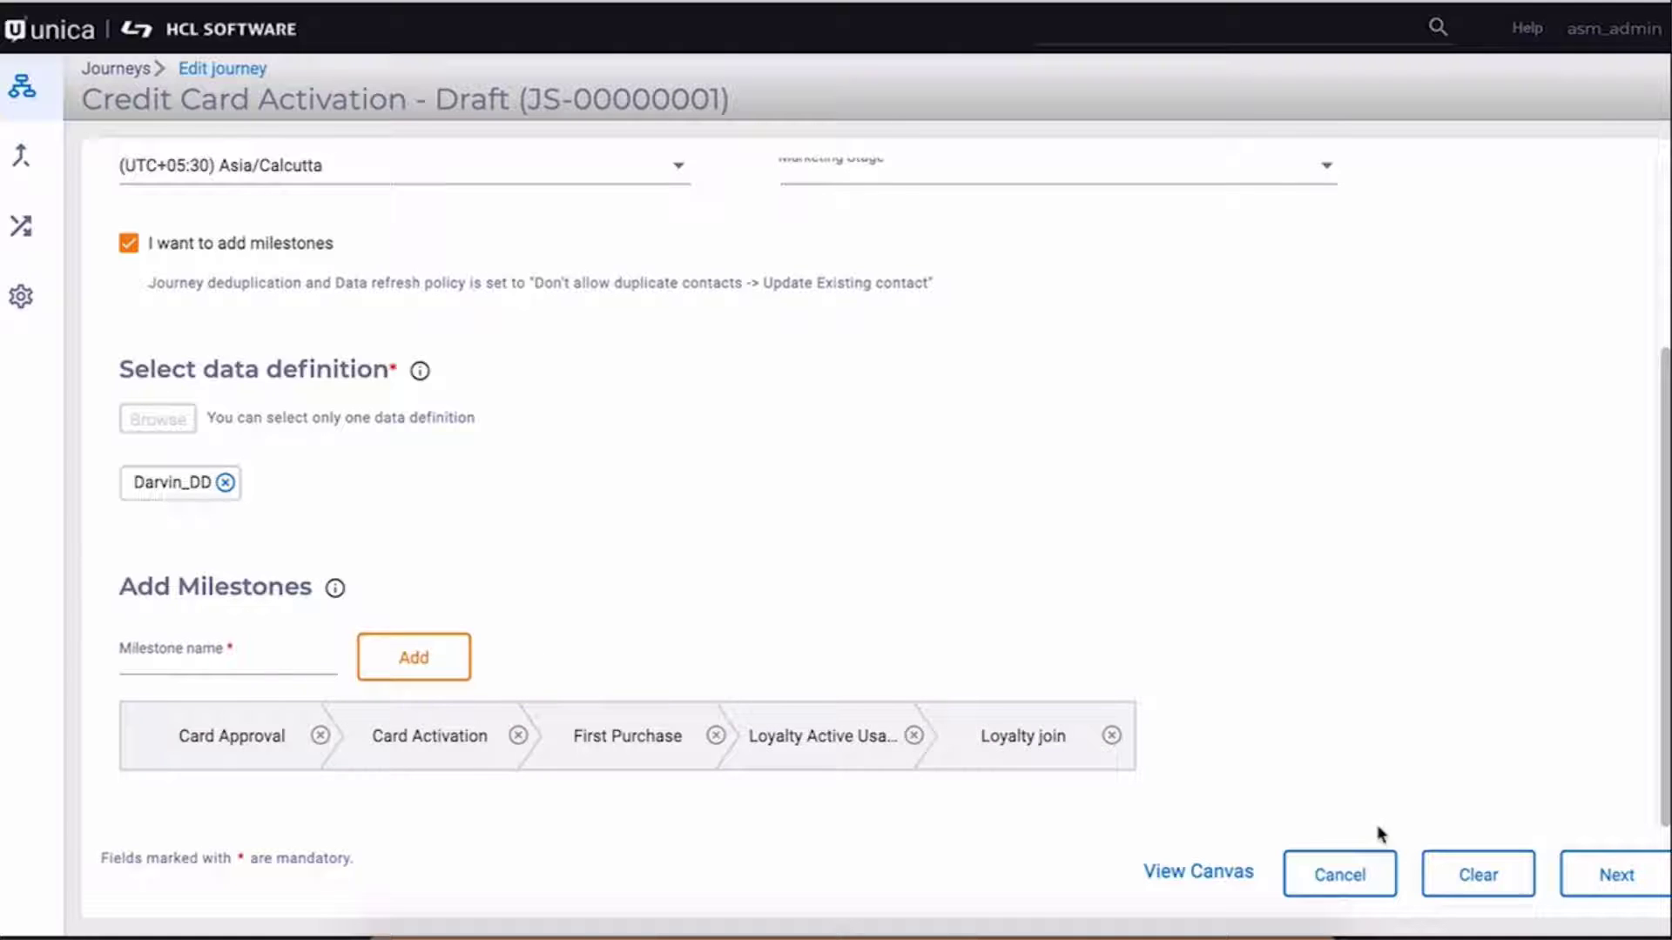
click(1618, 878)
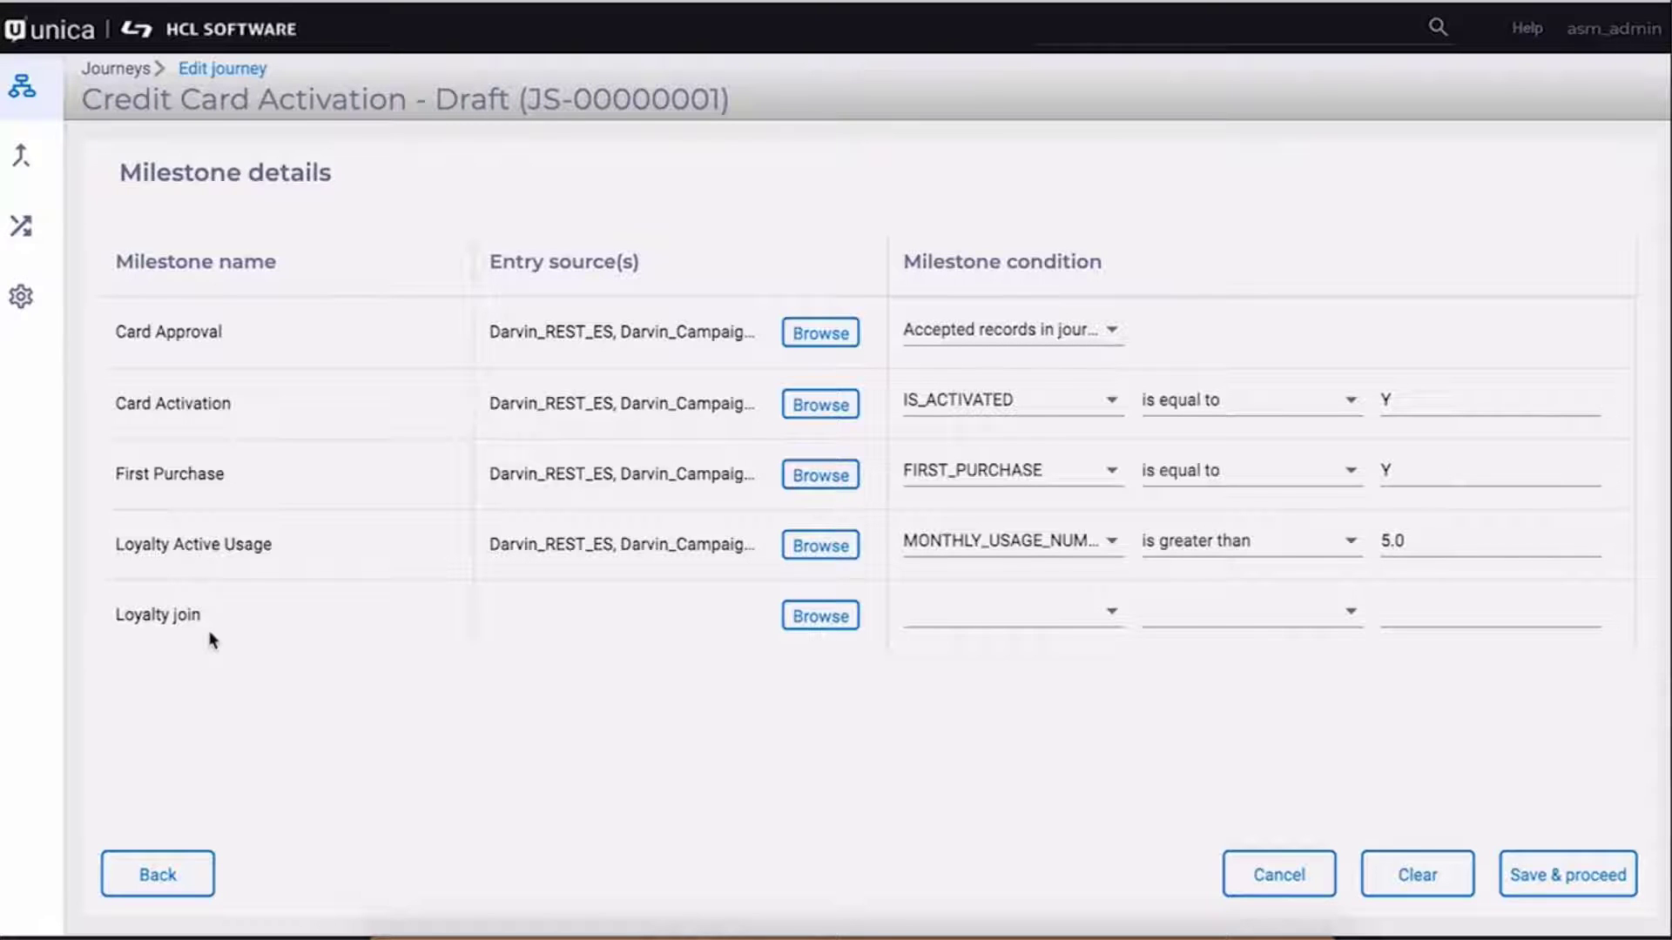
Tick Darvin_REST_ES under All Folders > Entry sources as the Loyalty join entry source.
click(820, 617)
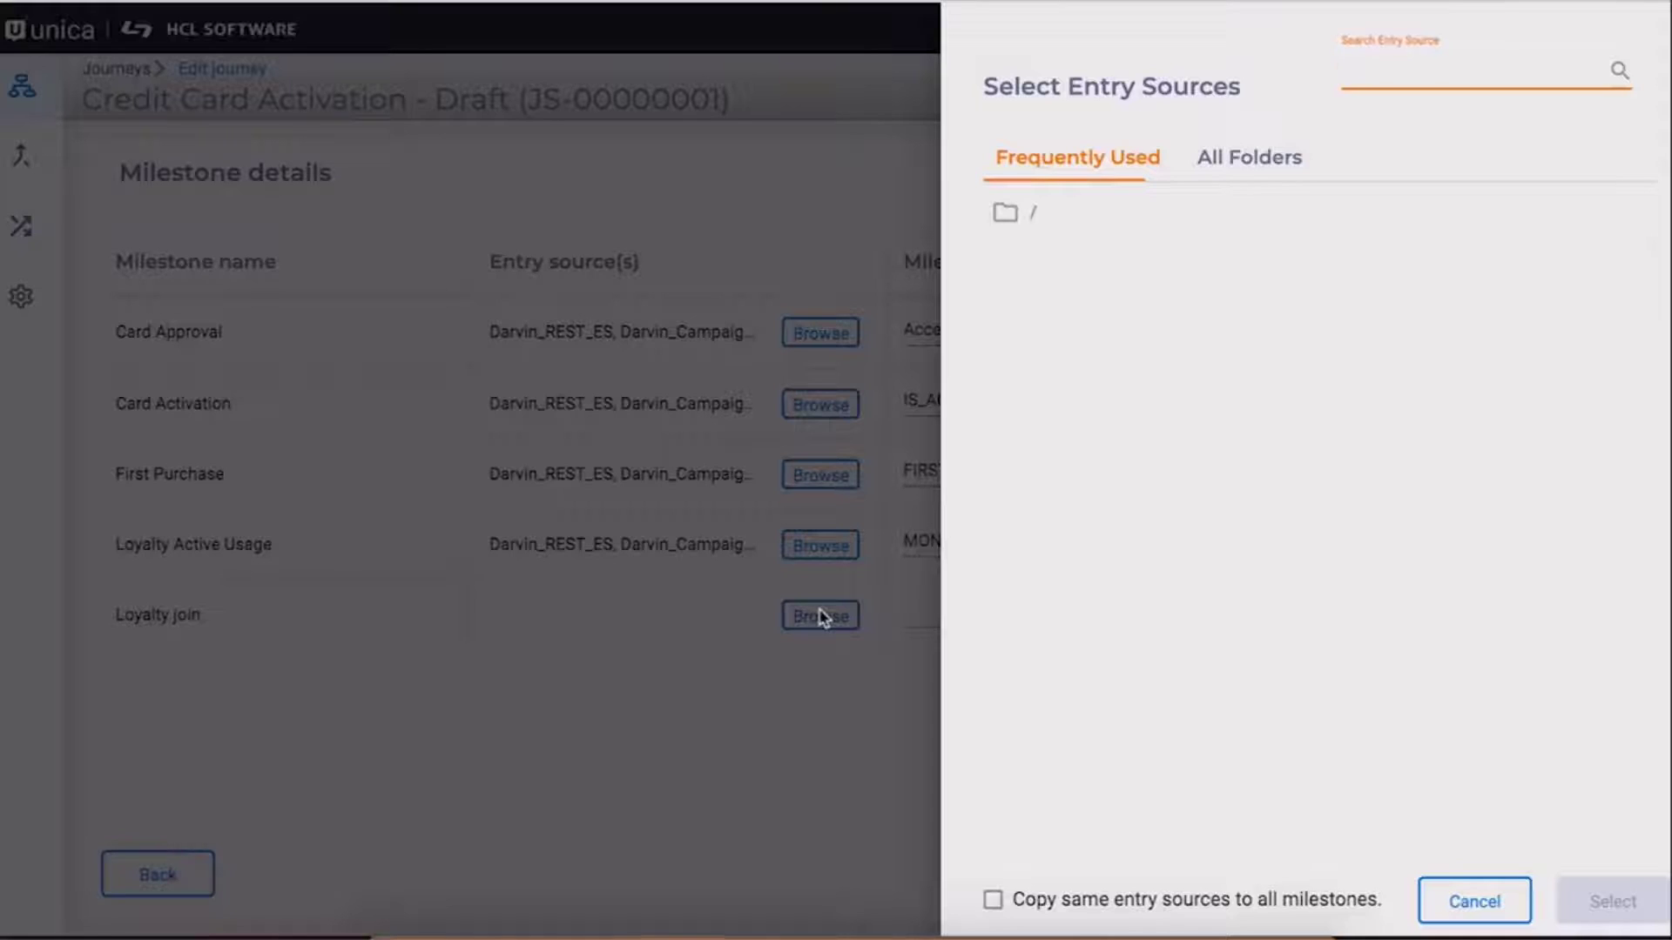
click(1232, 159)
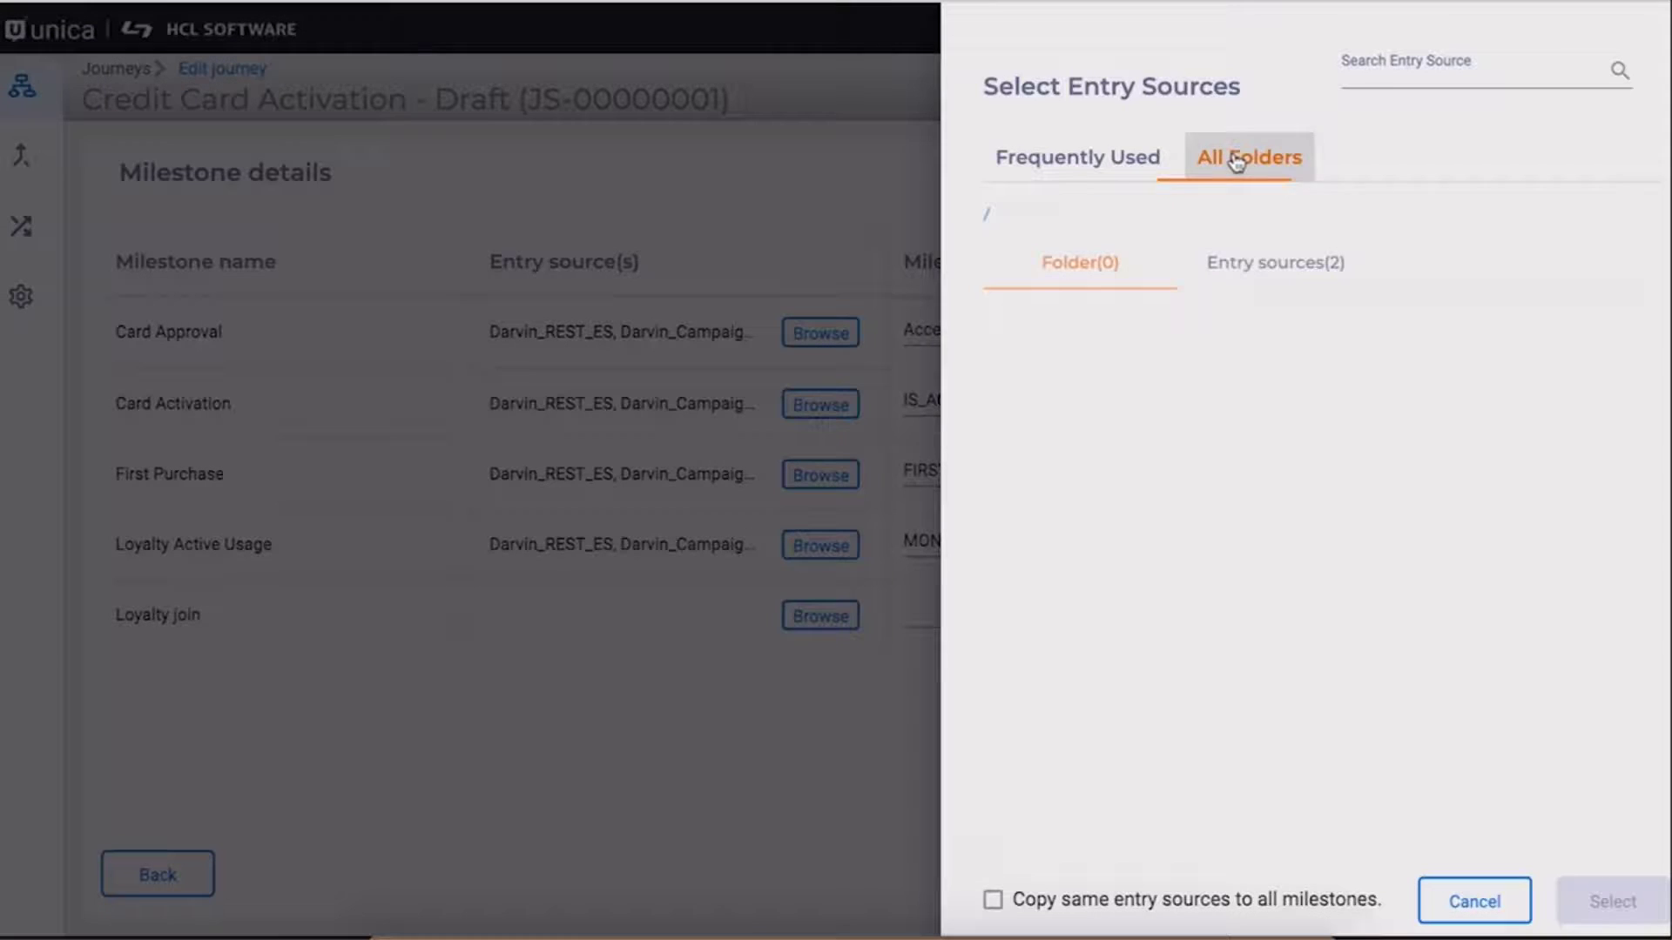
click(1267, 270)
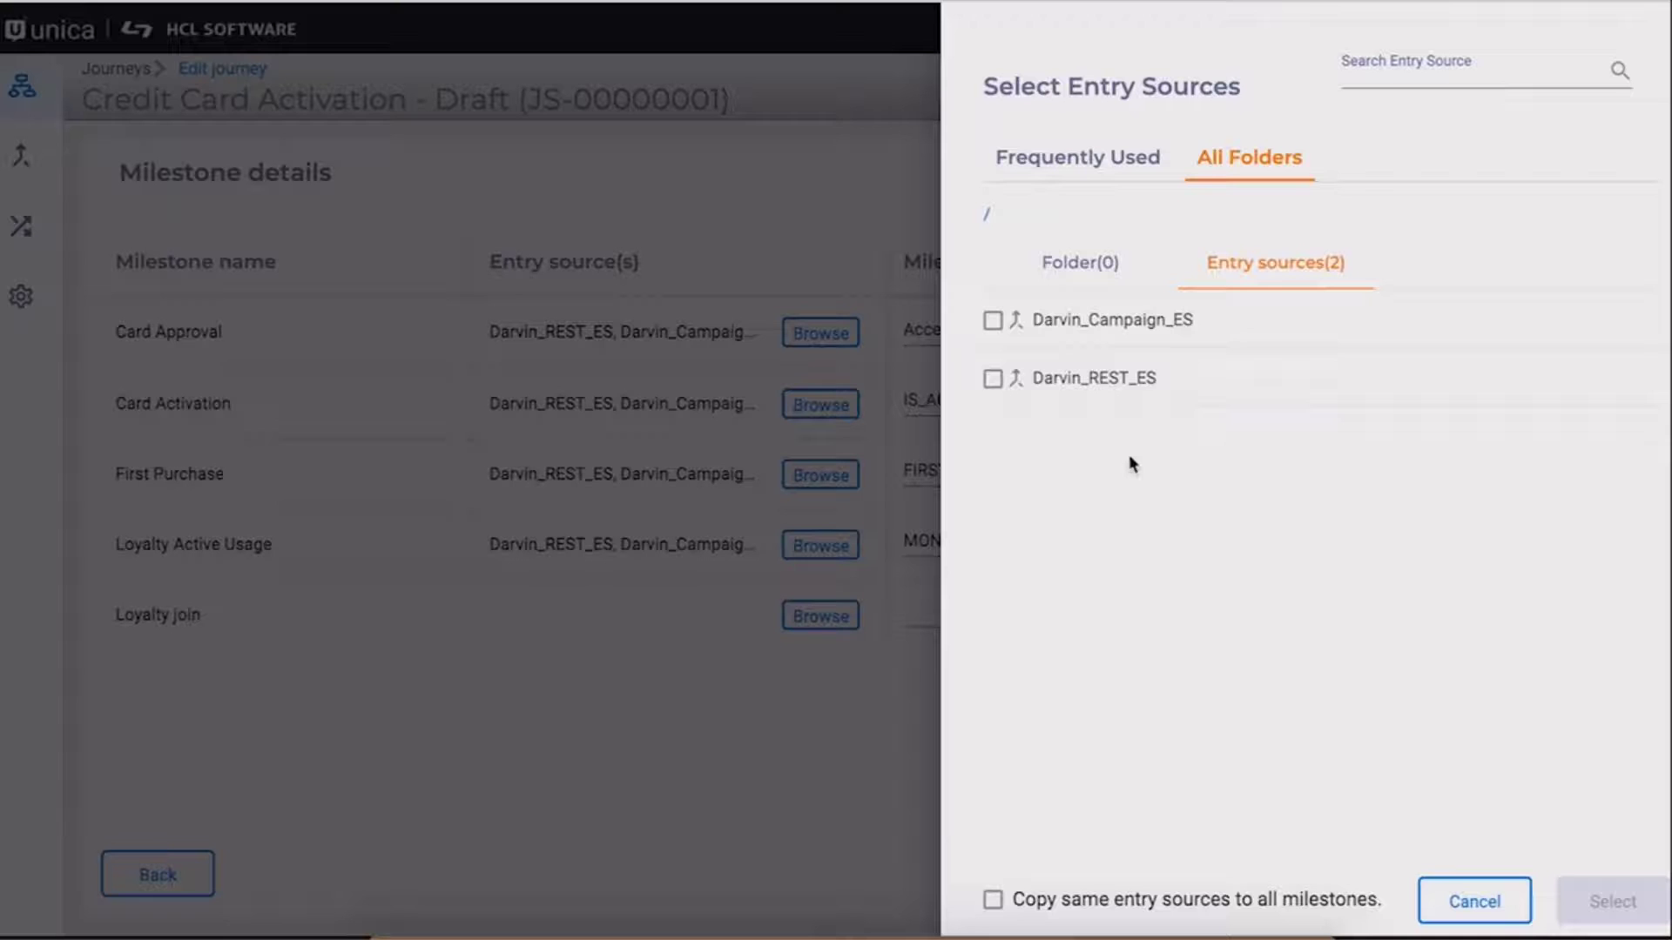
click(993, 378)
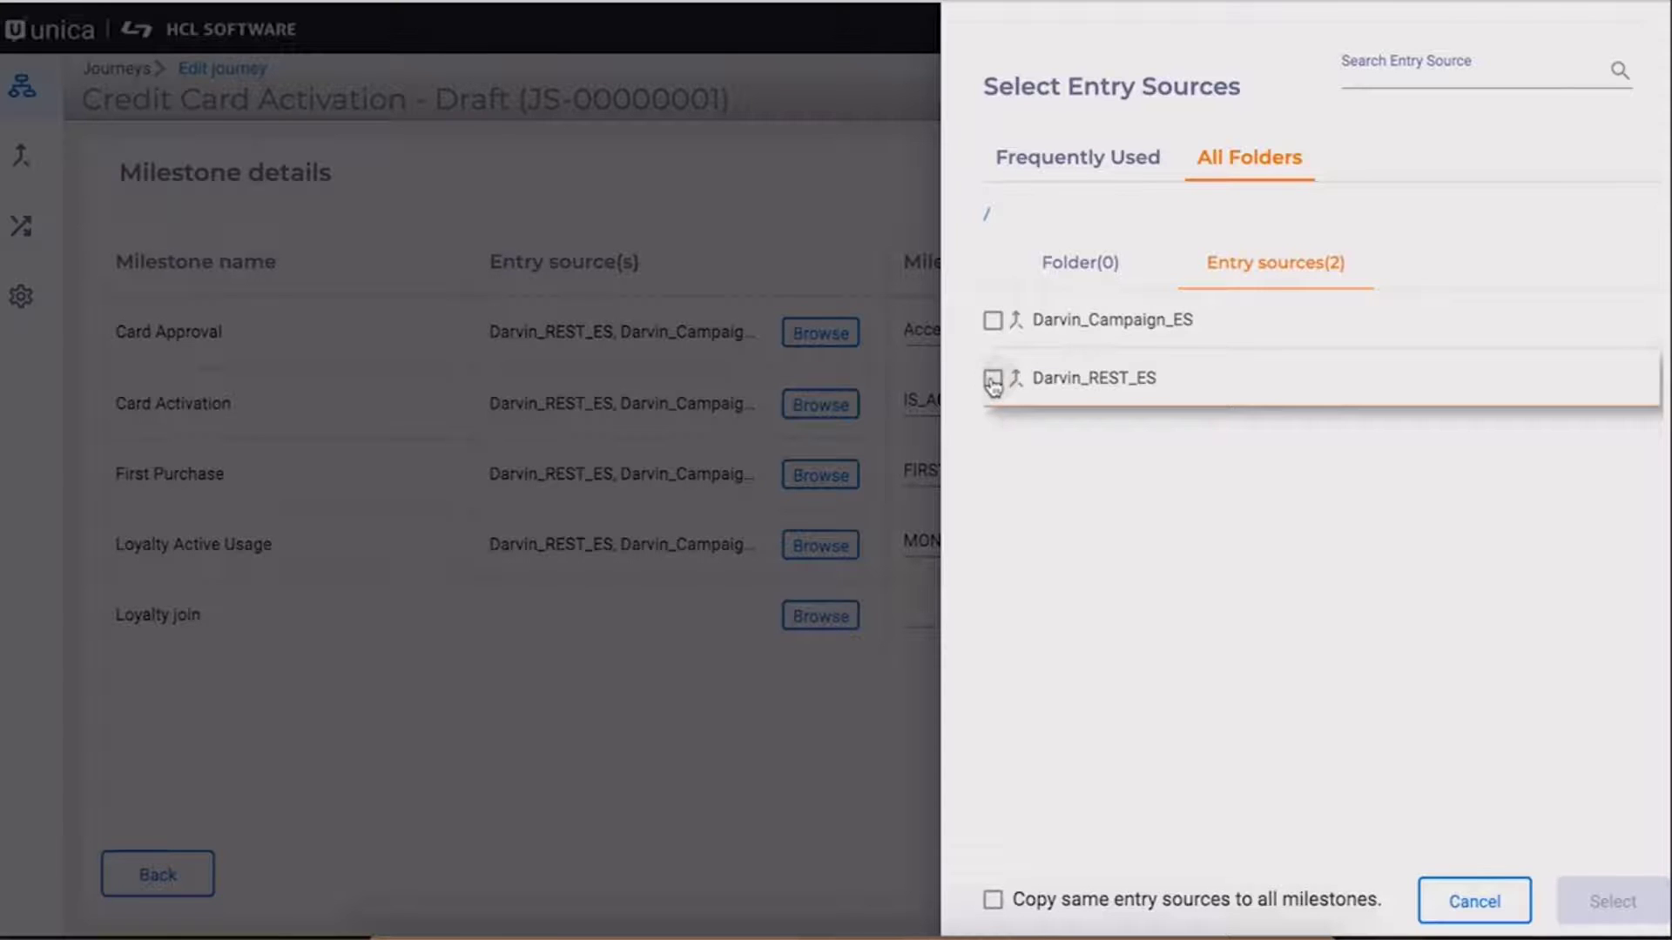
Confirm Darvin_REST_ES and set Loyalty join's condition to APPLY_LOYALTY is equal to Y.
click(1612, 901)
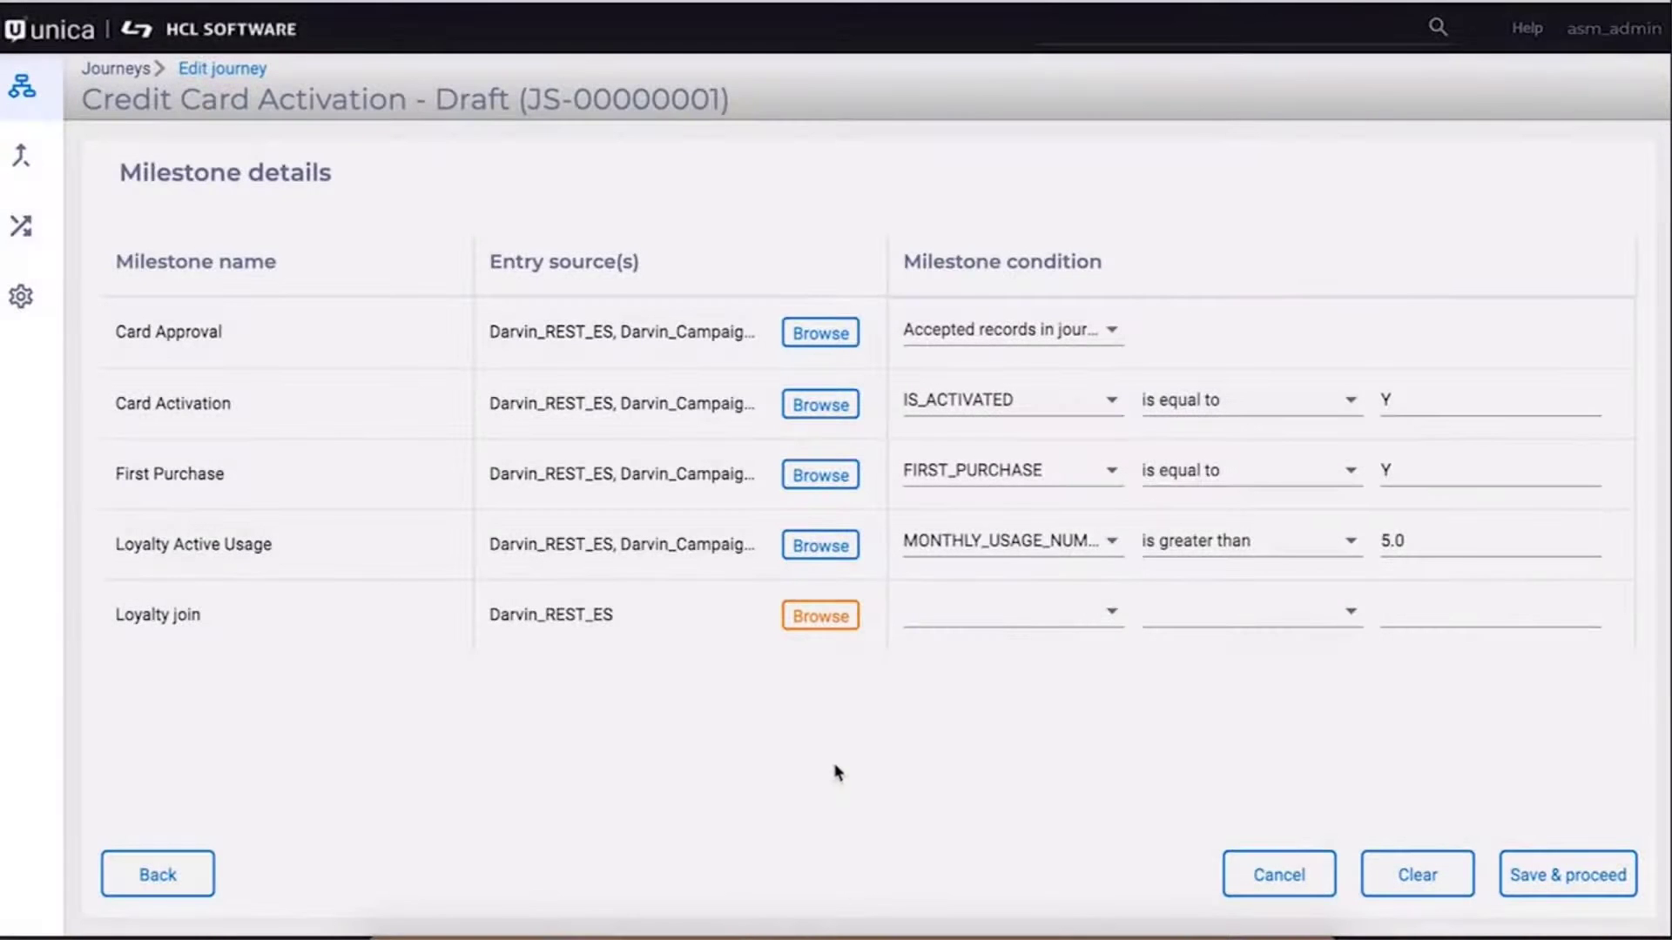
click(1112, 614)
drag(1199, 619, 1236, 792)
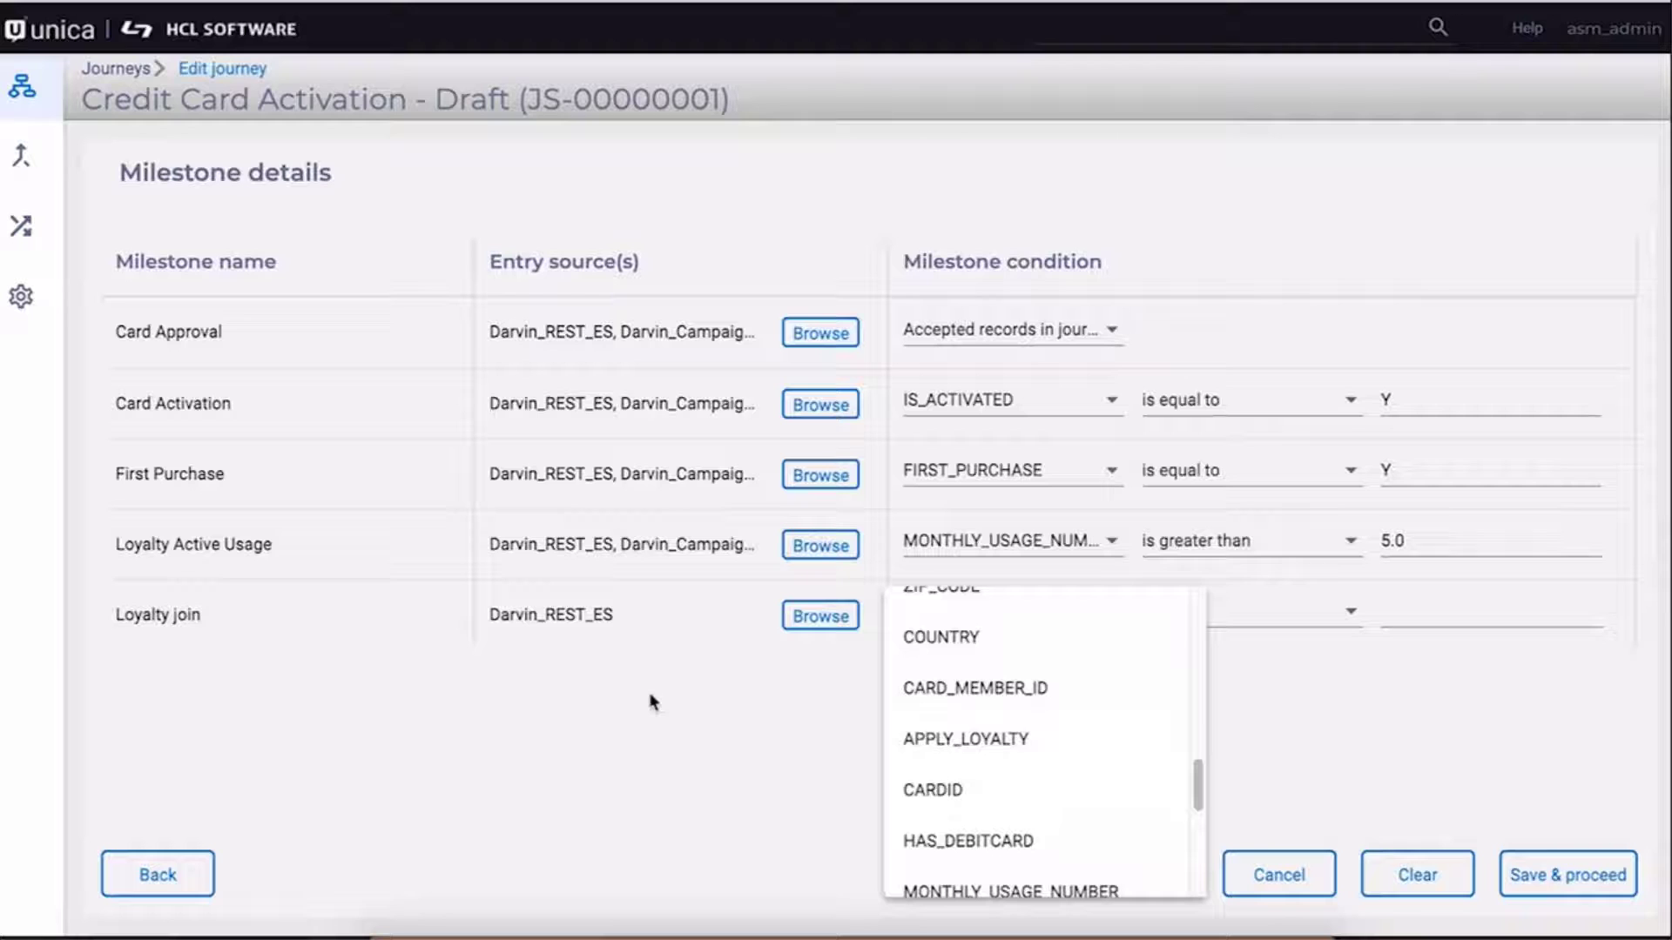
click(963, 741)
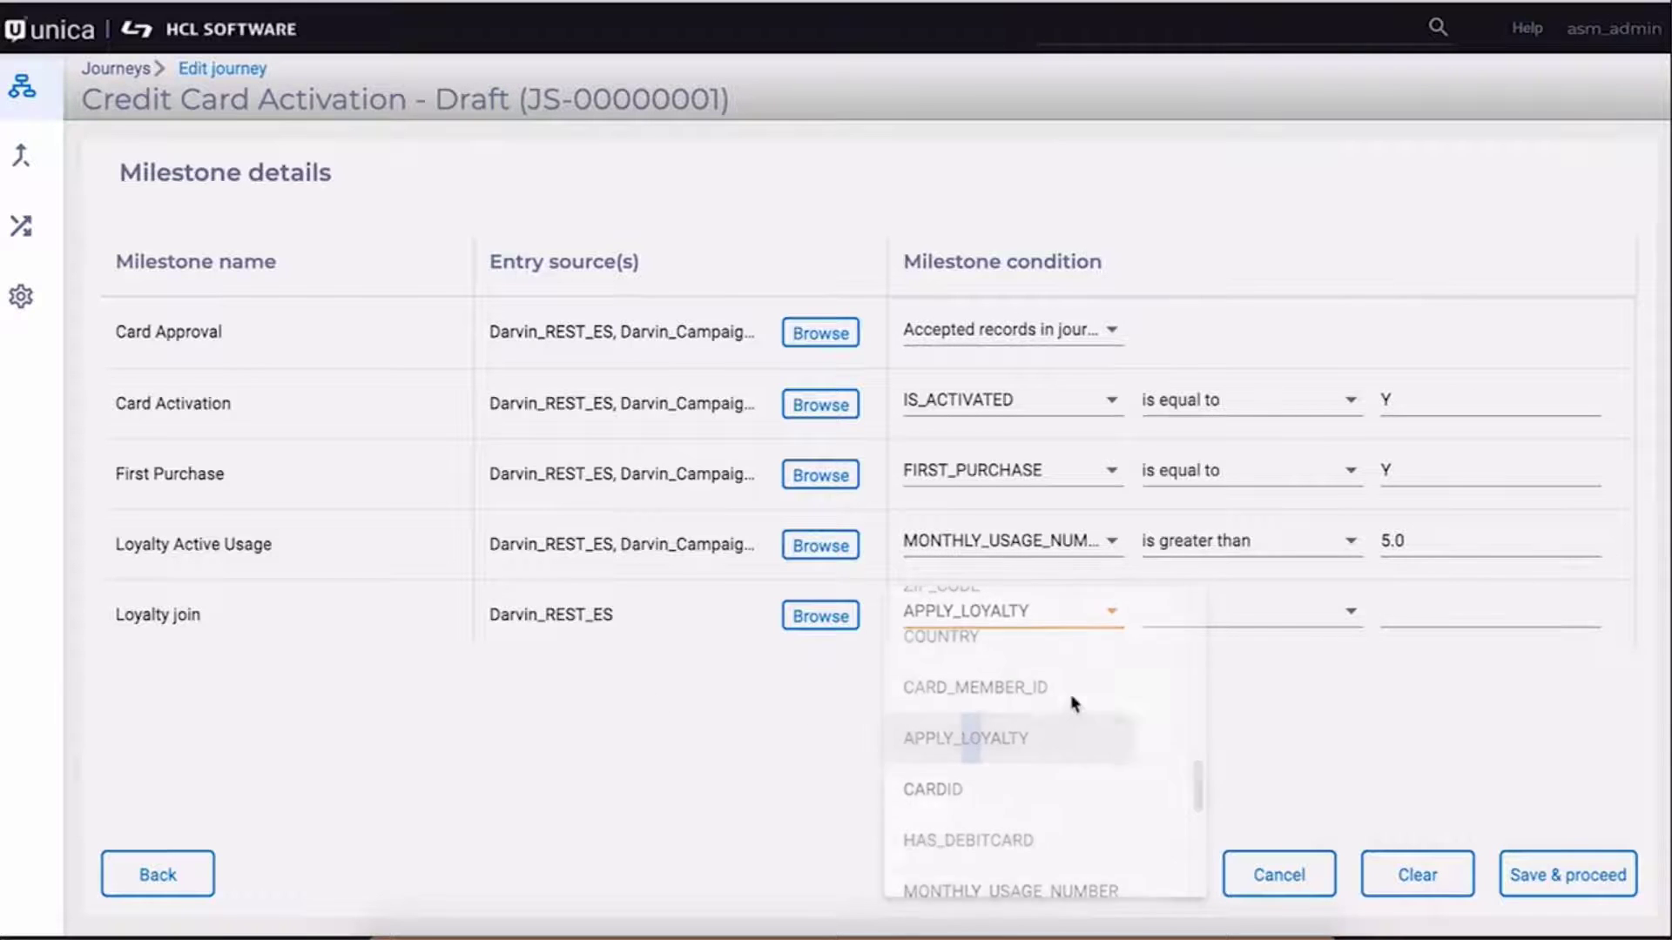
click(1351, 620)
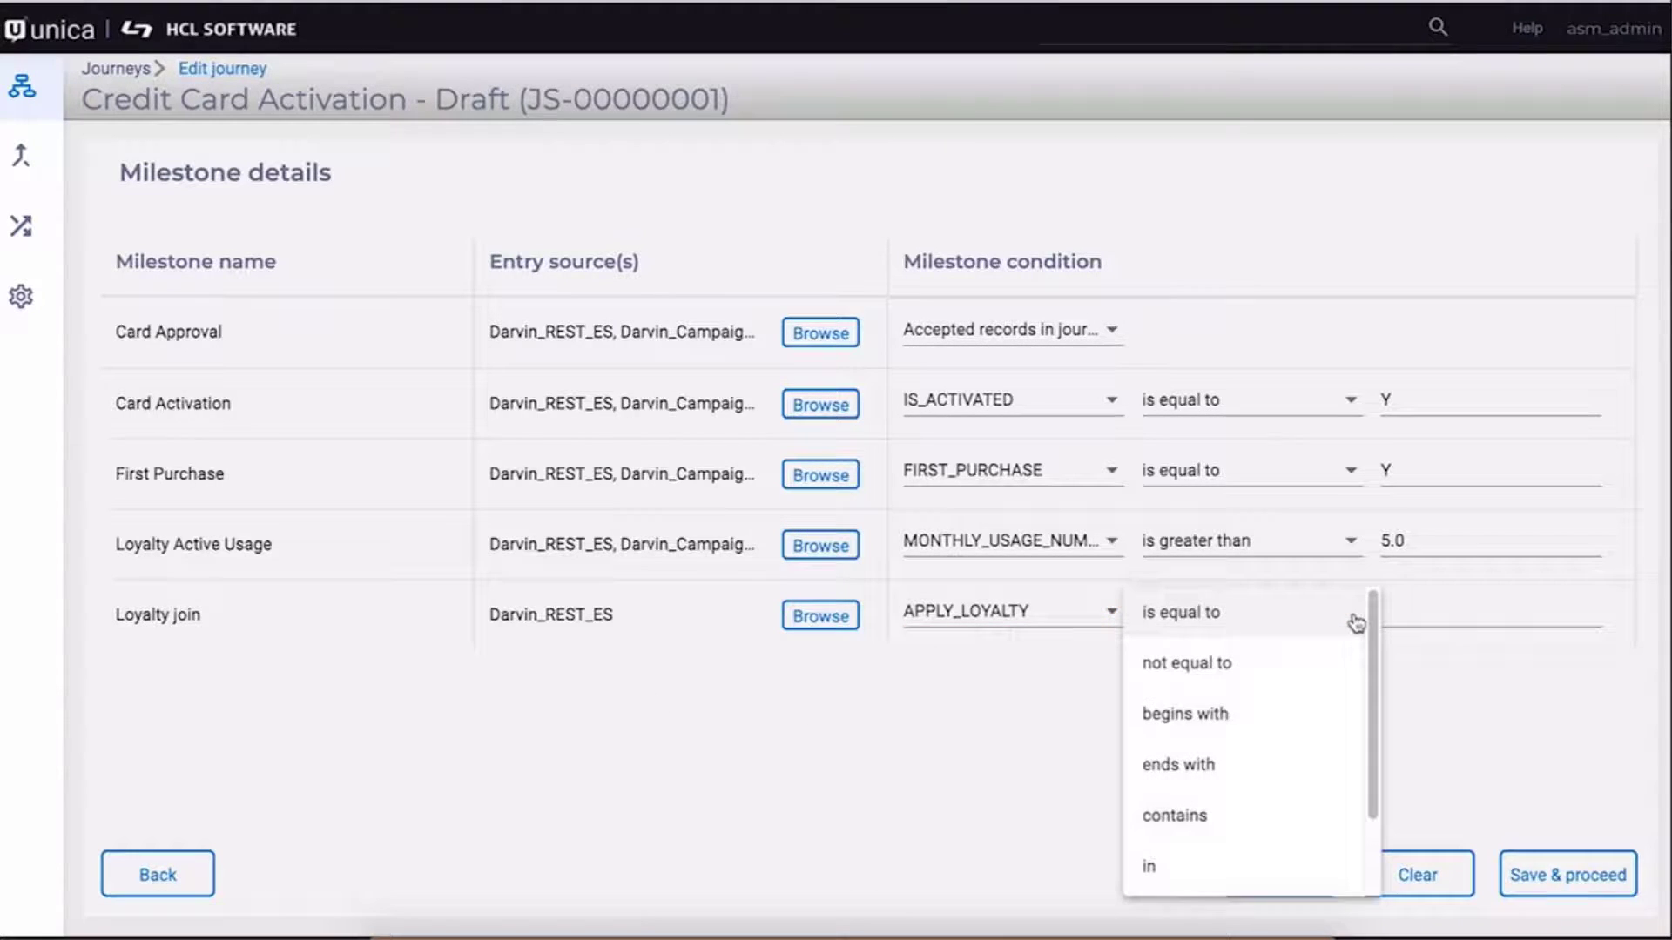
click(1238, 630)
click(1426, 611)
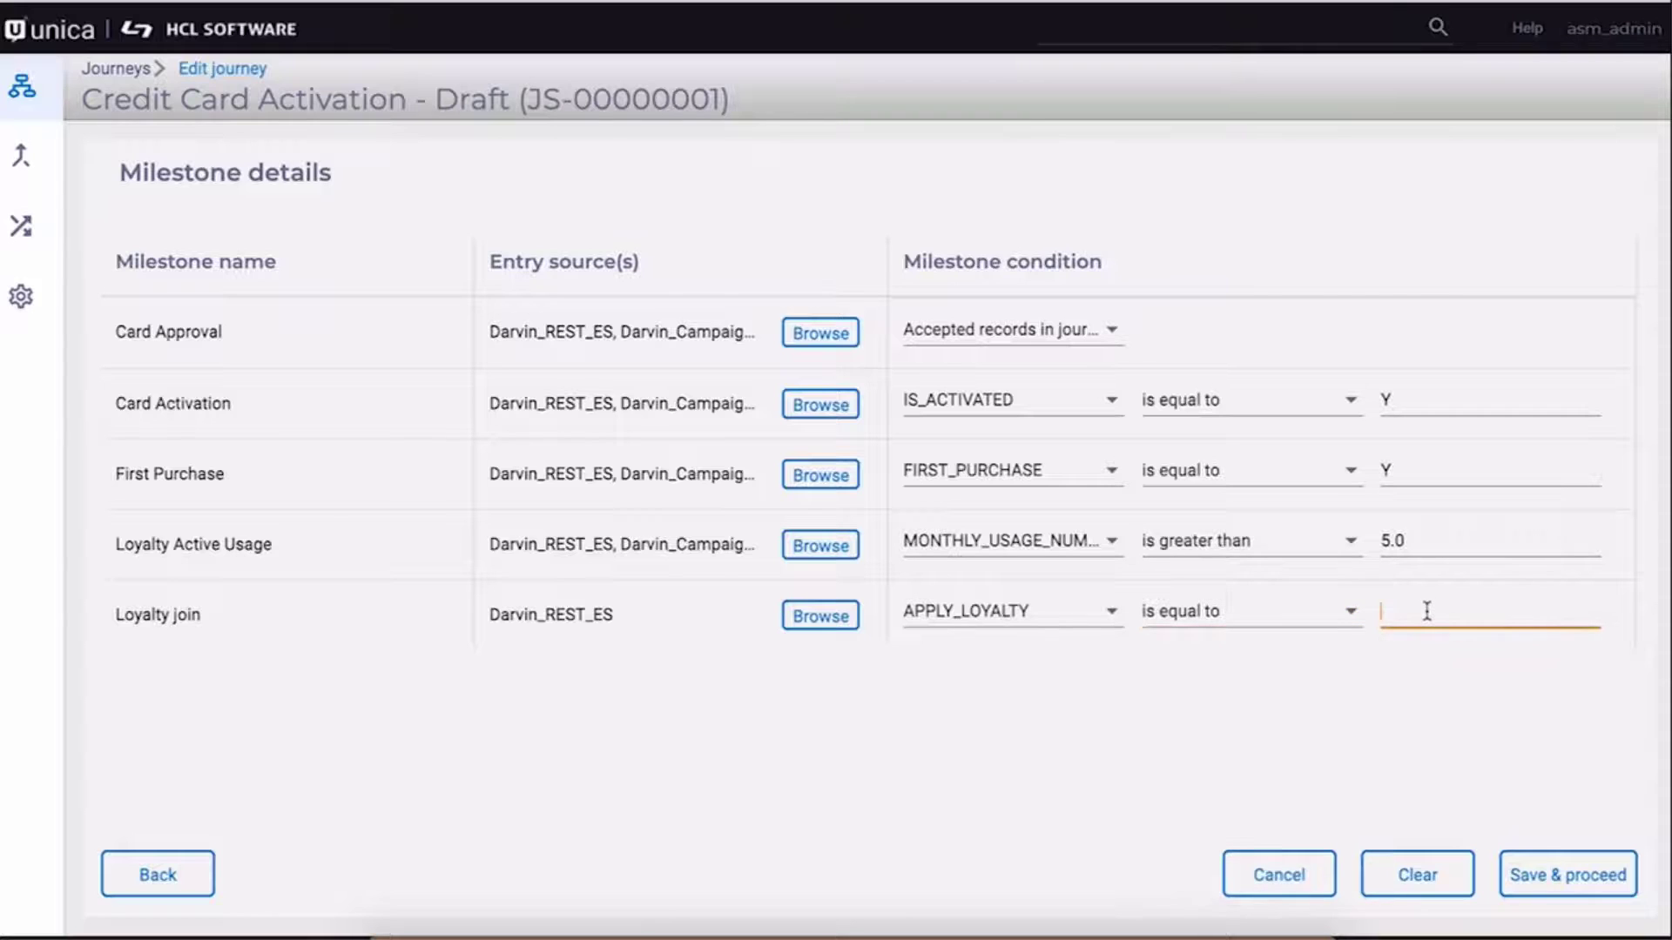
text(Y)
Save the milestone settings and check that the canvas milestone bar ends with Loyalty join.
click(1581, 878)
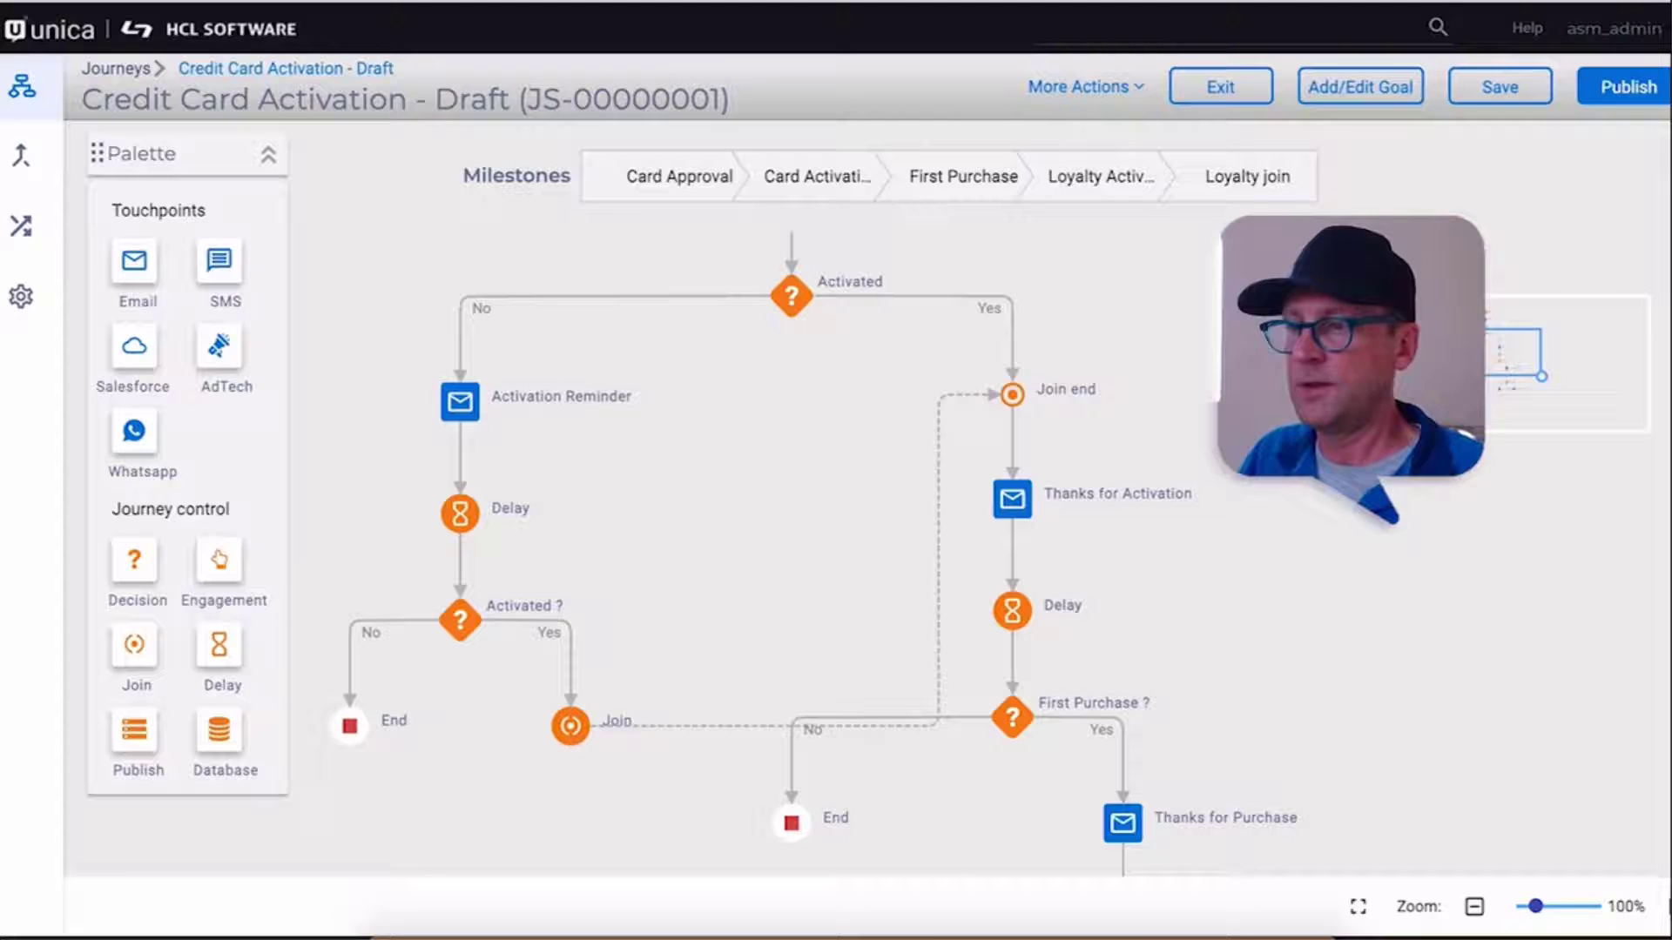
scroll(1337, 644, down, 6)
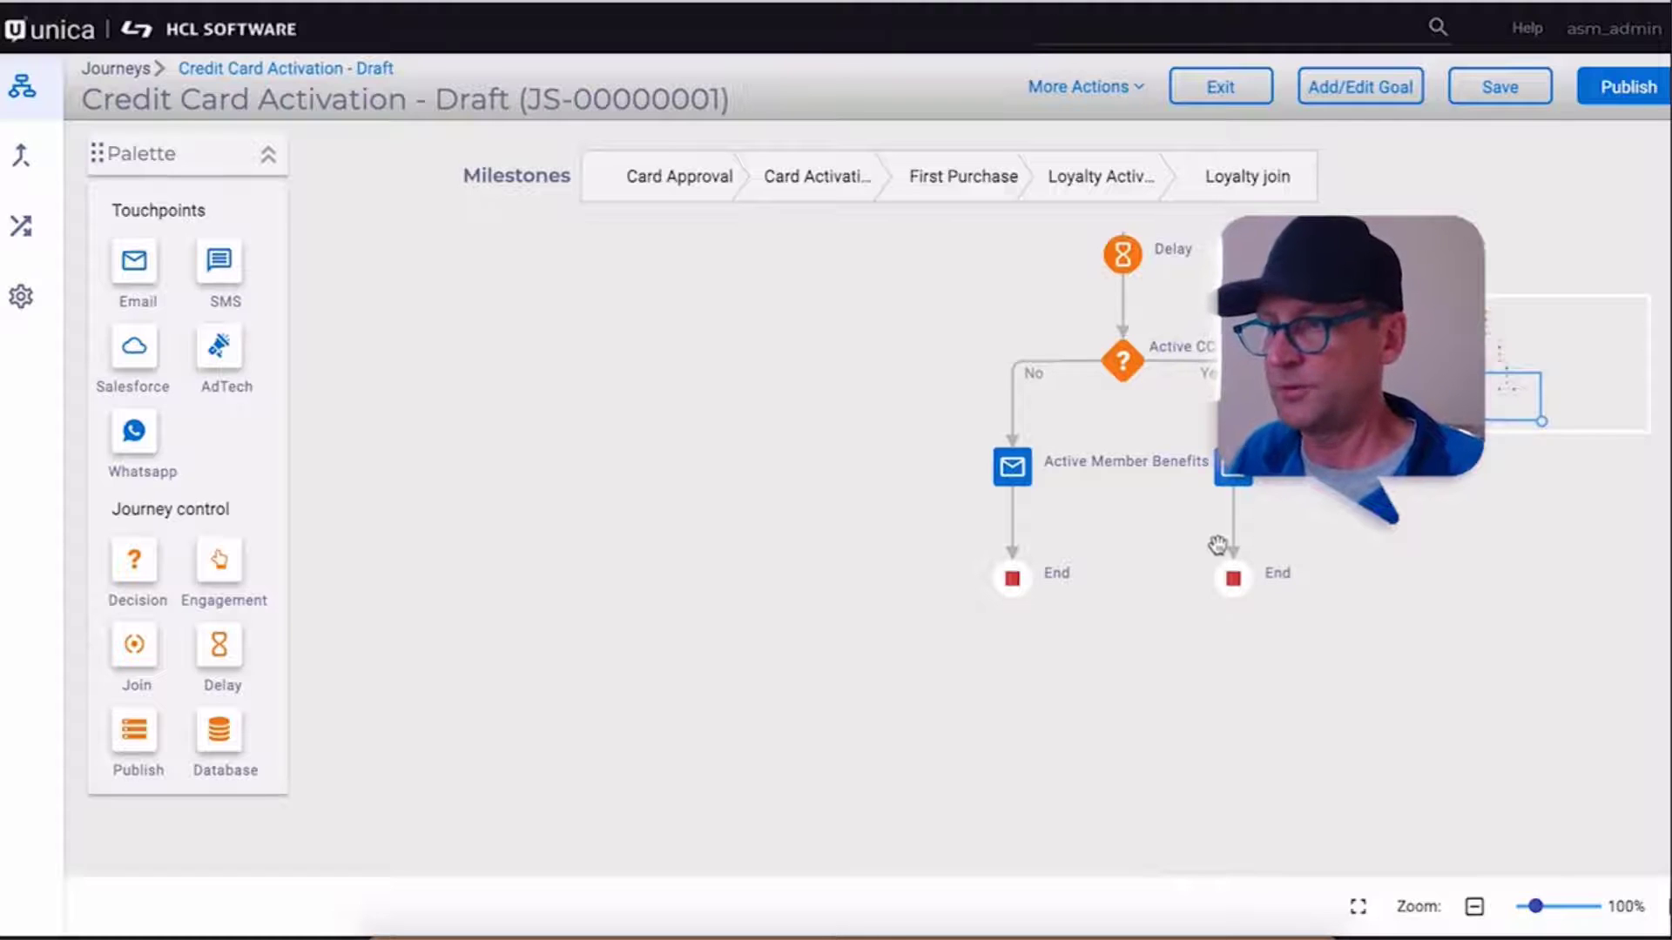
scroll(1216, 545, up, 10)
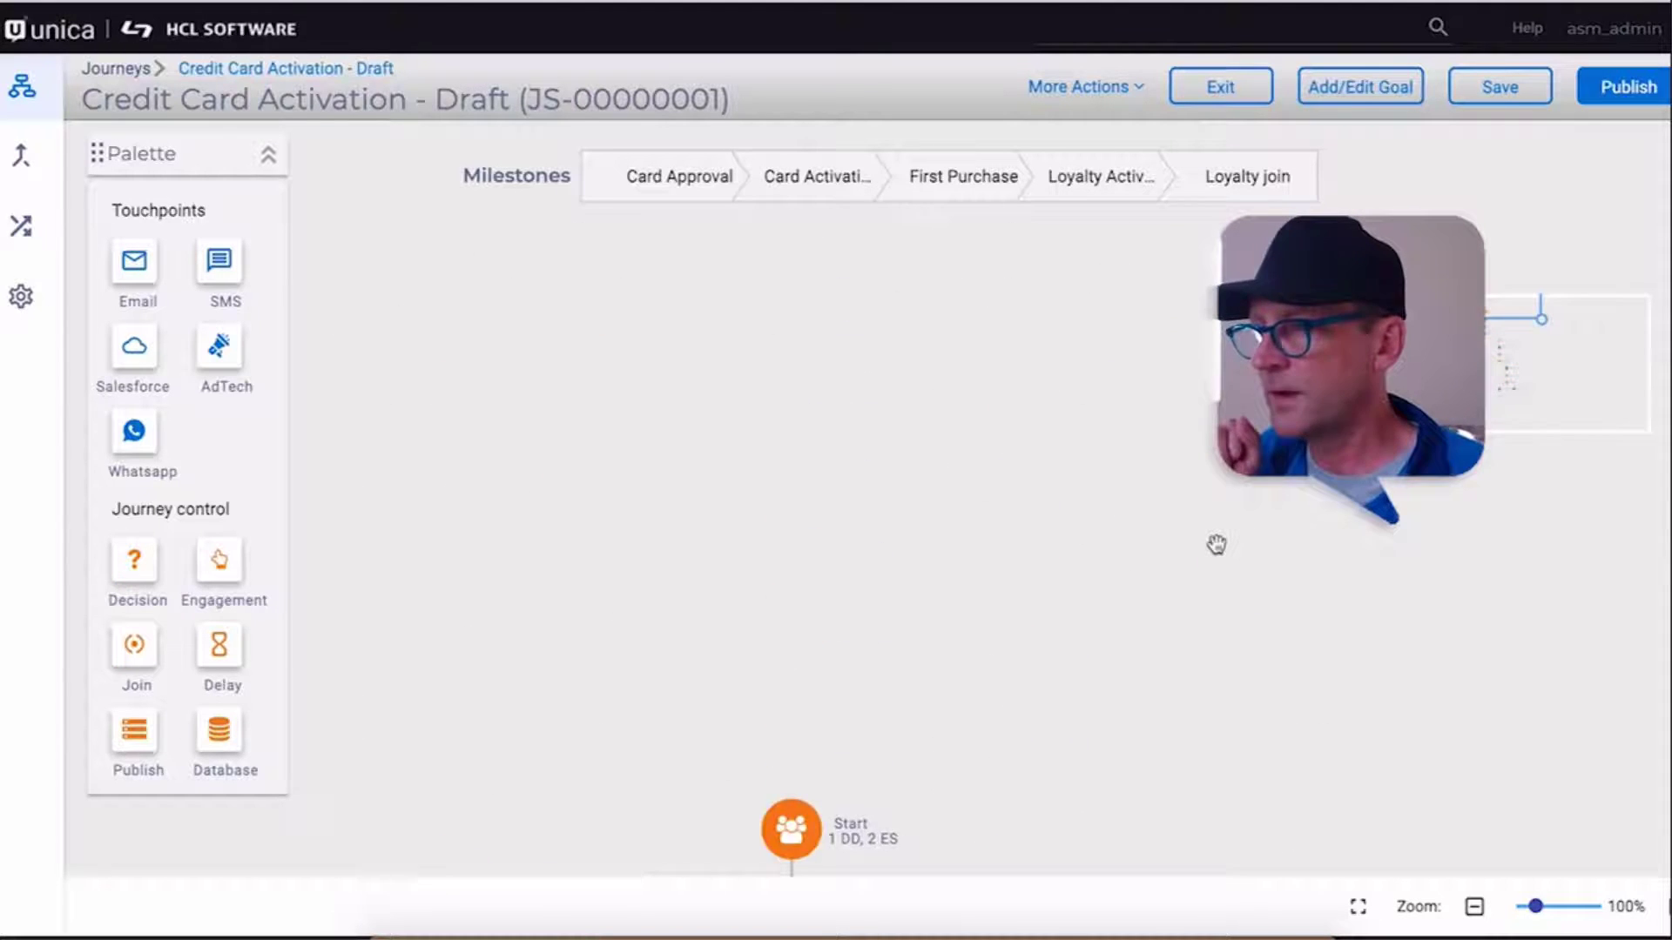
scroll(1216, 545, down, 8)
scroll(1216, 545, up, 3)
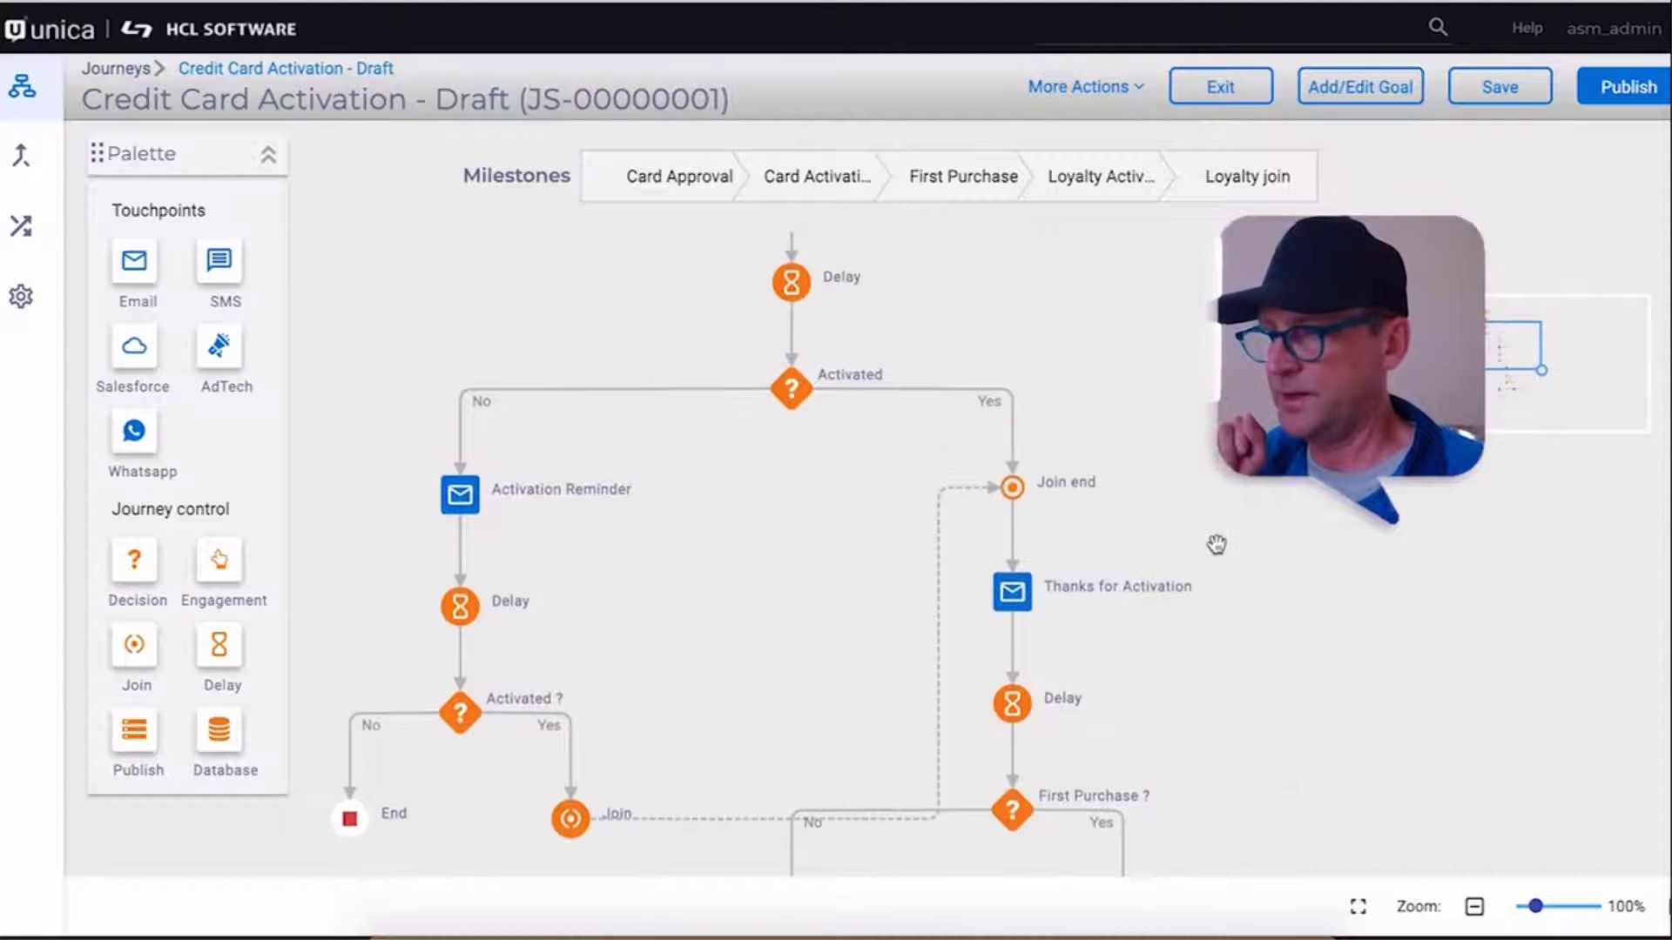
scroll(1217, 545, up, 3)
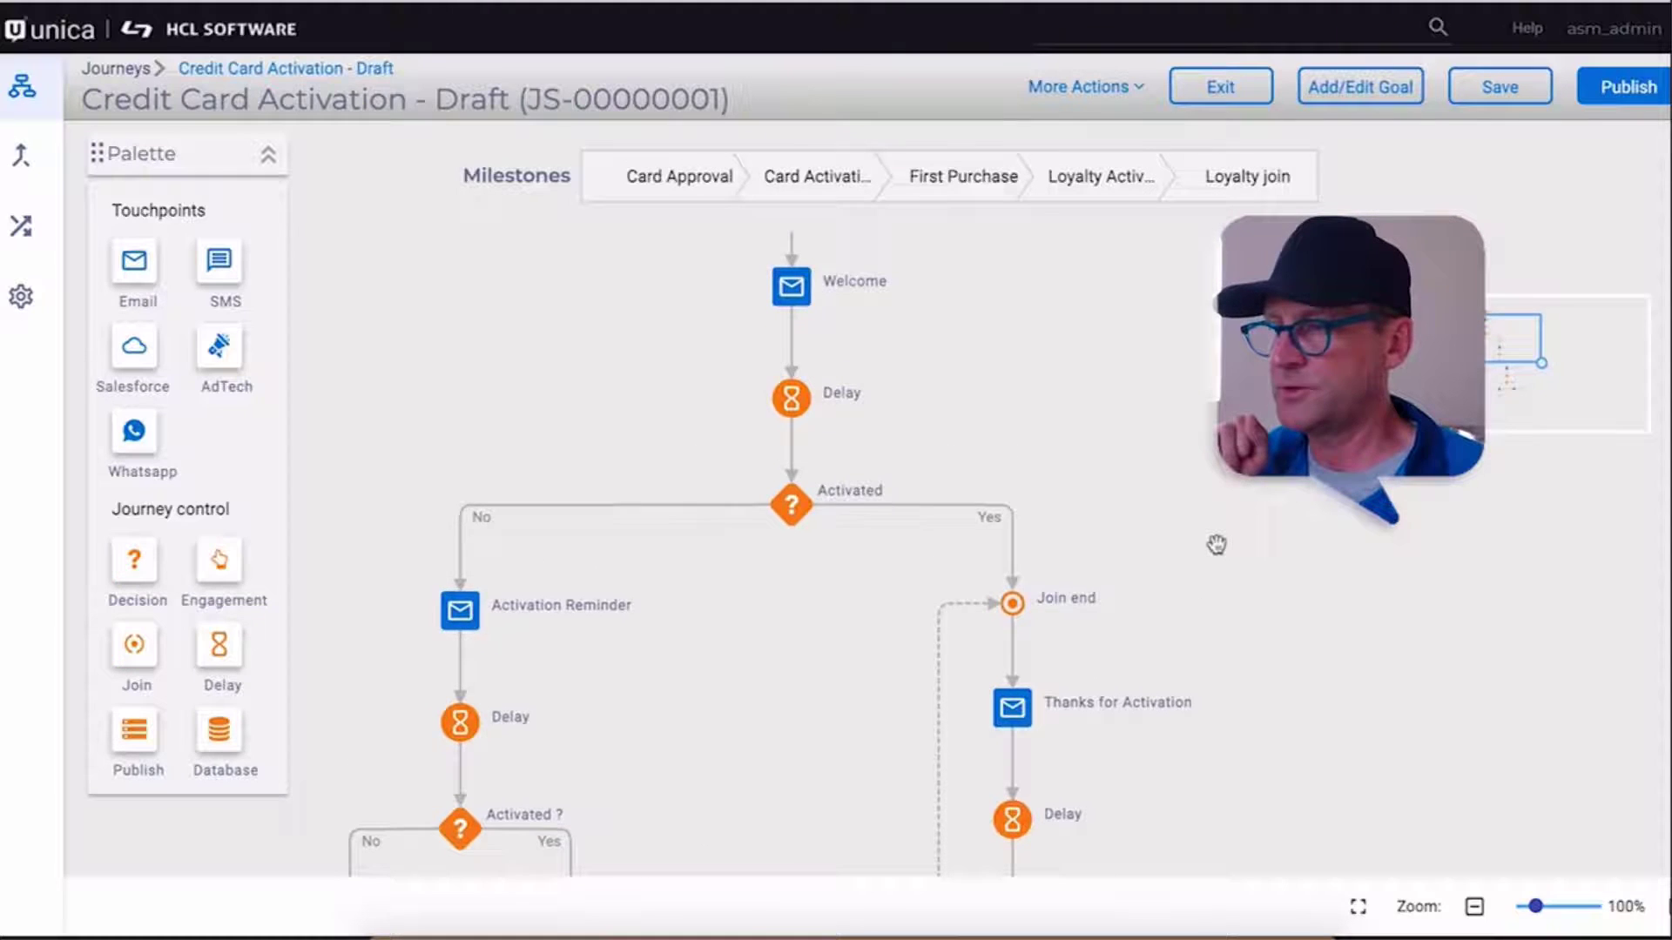
scroll(1216, 545, down, 1)
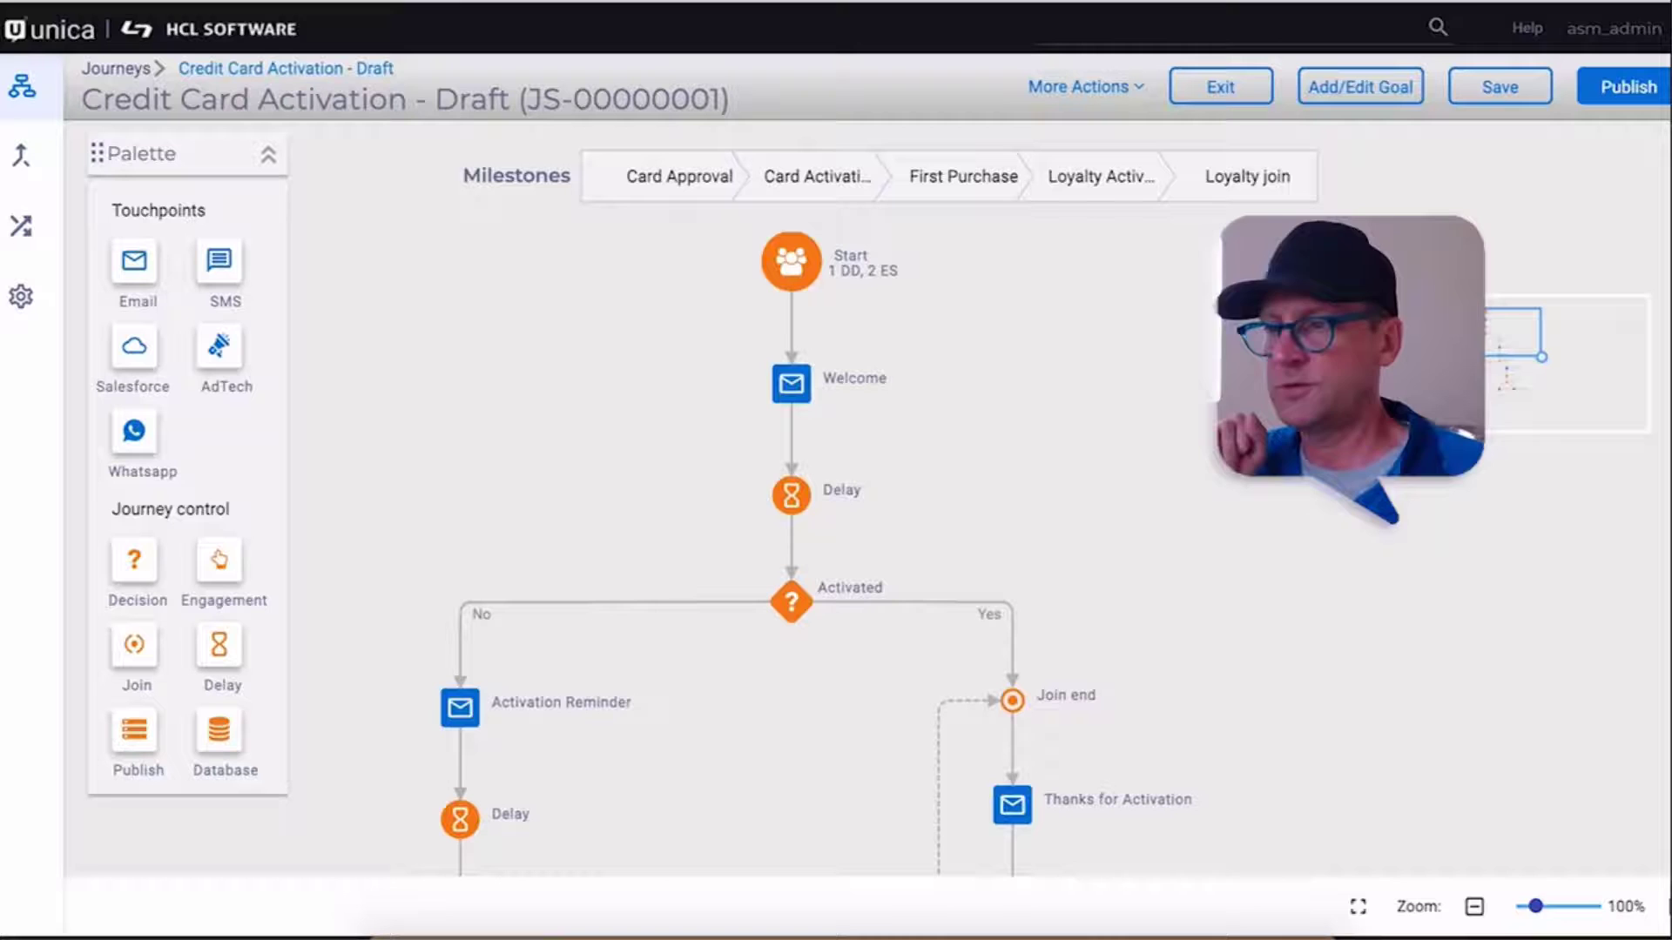
Review the journey's goals in the Add/Edit Goals panel, then close it with Done.
click(1366, 87)
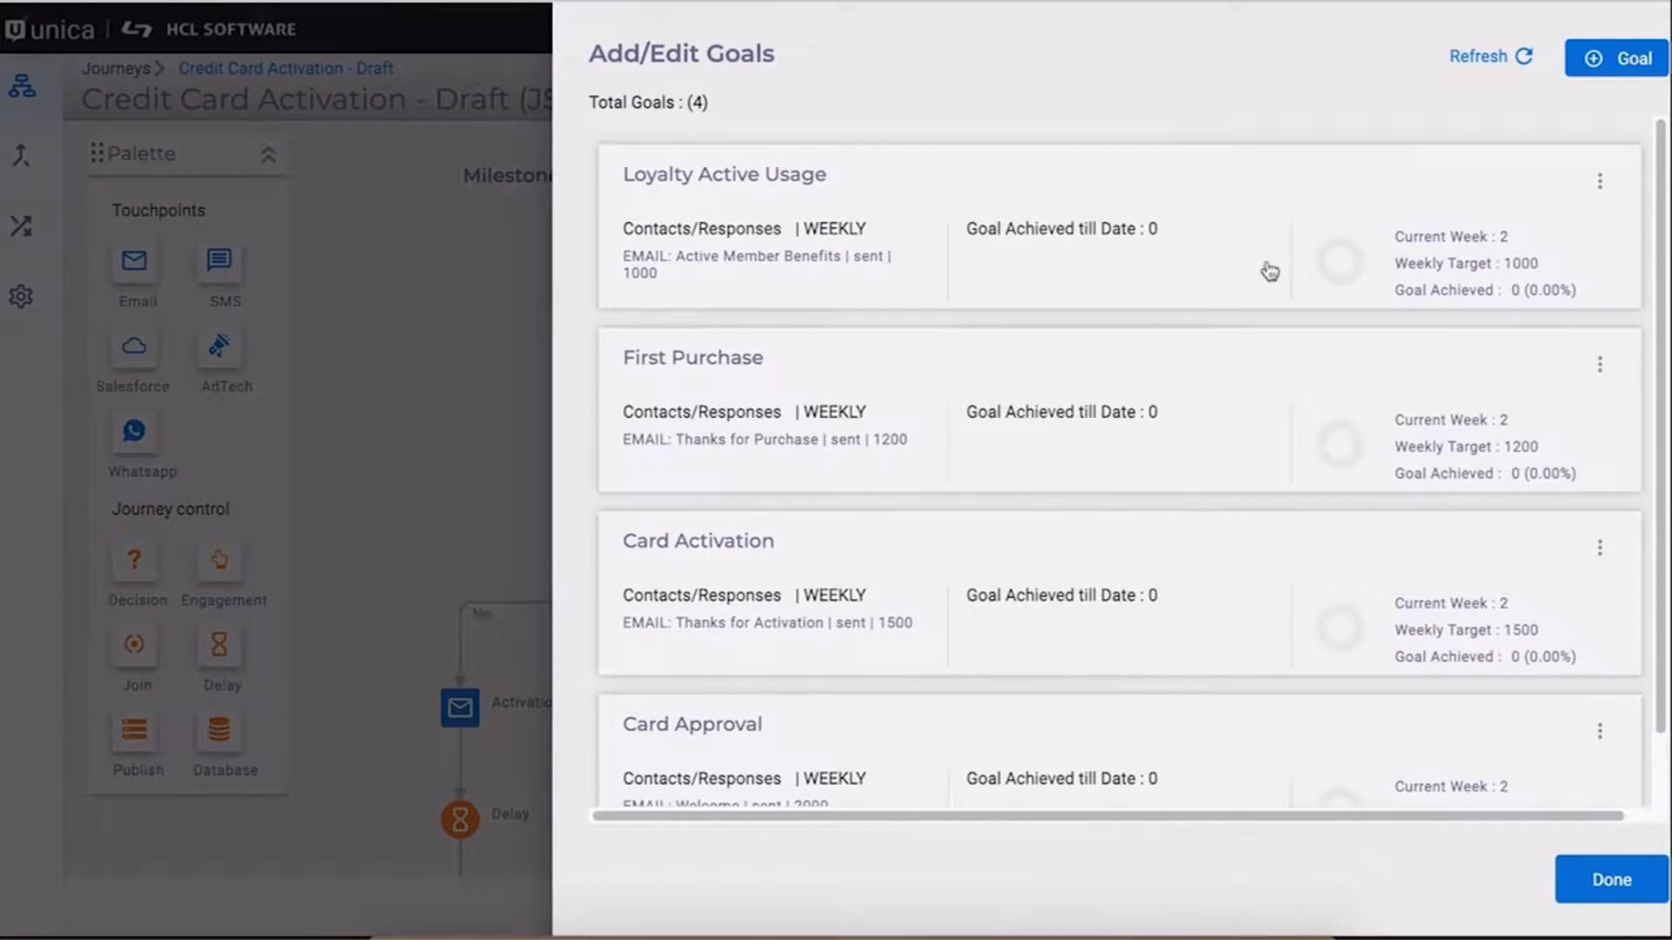
scroll(1236, 284, down, 1)
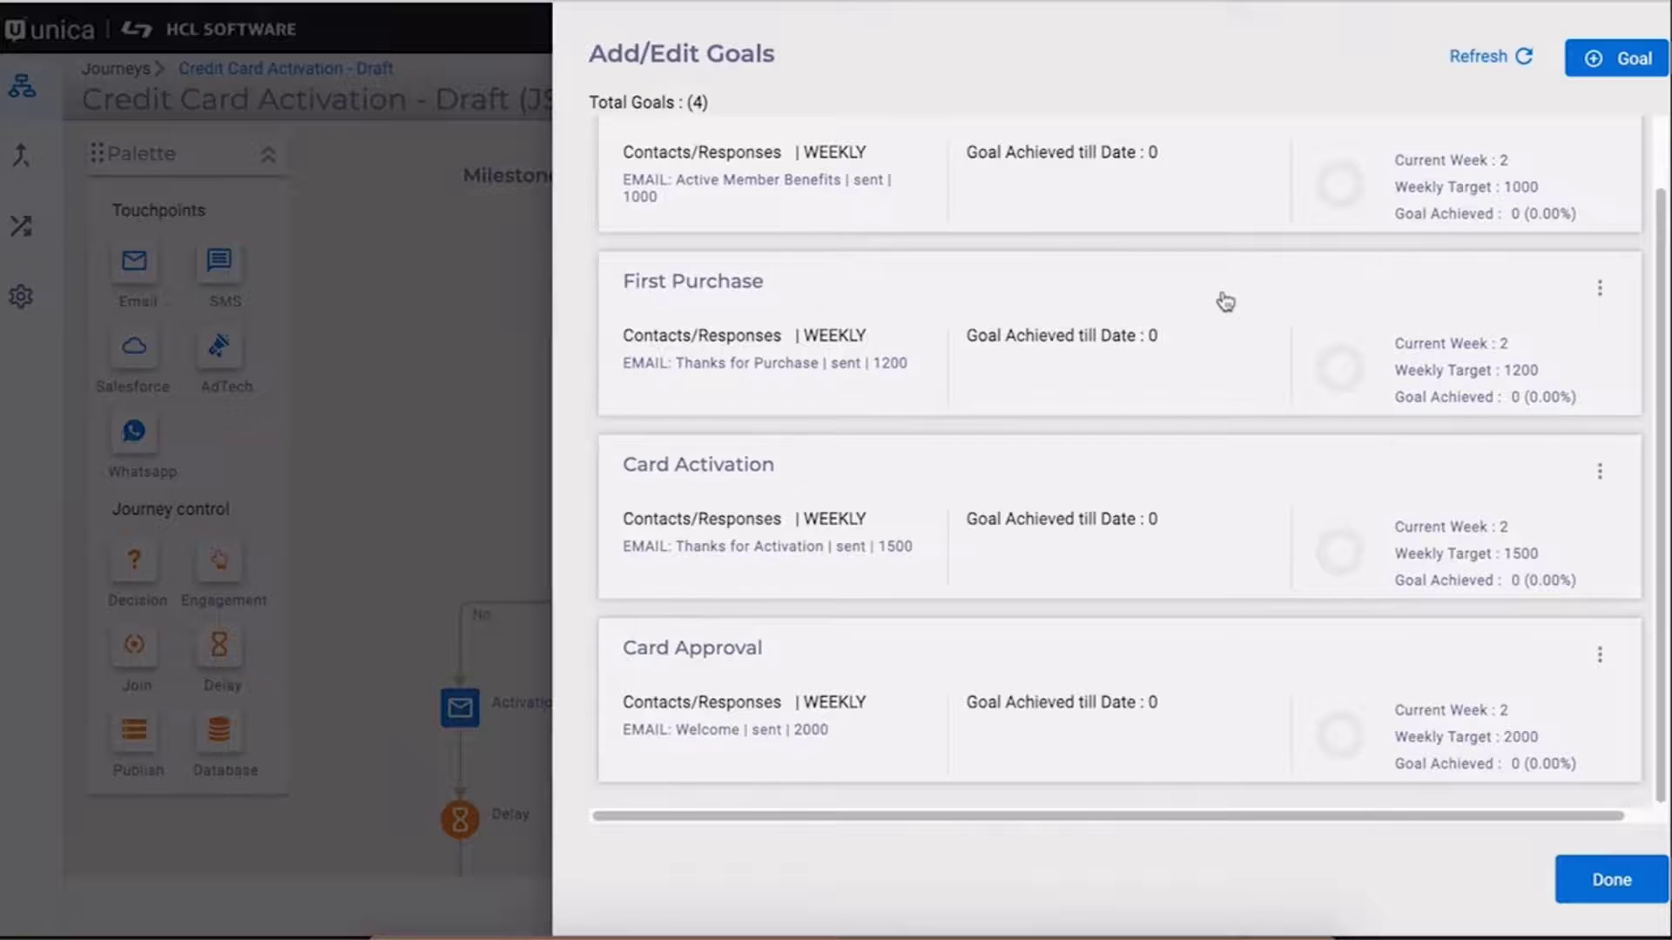
scroll(1225, 301, up, 1)
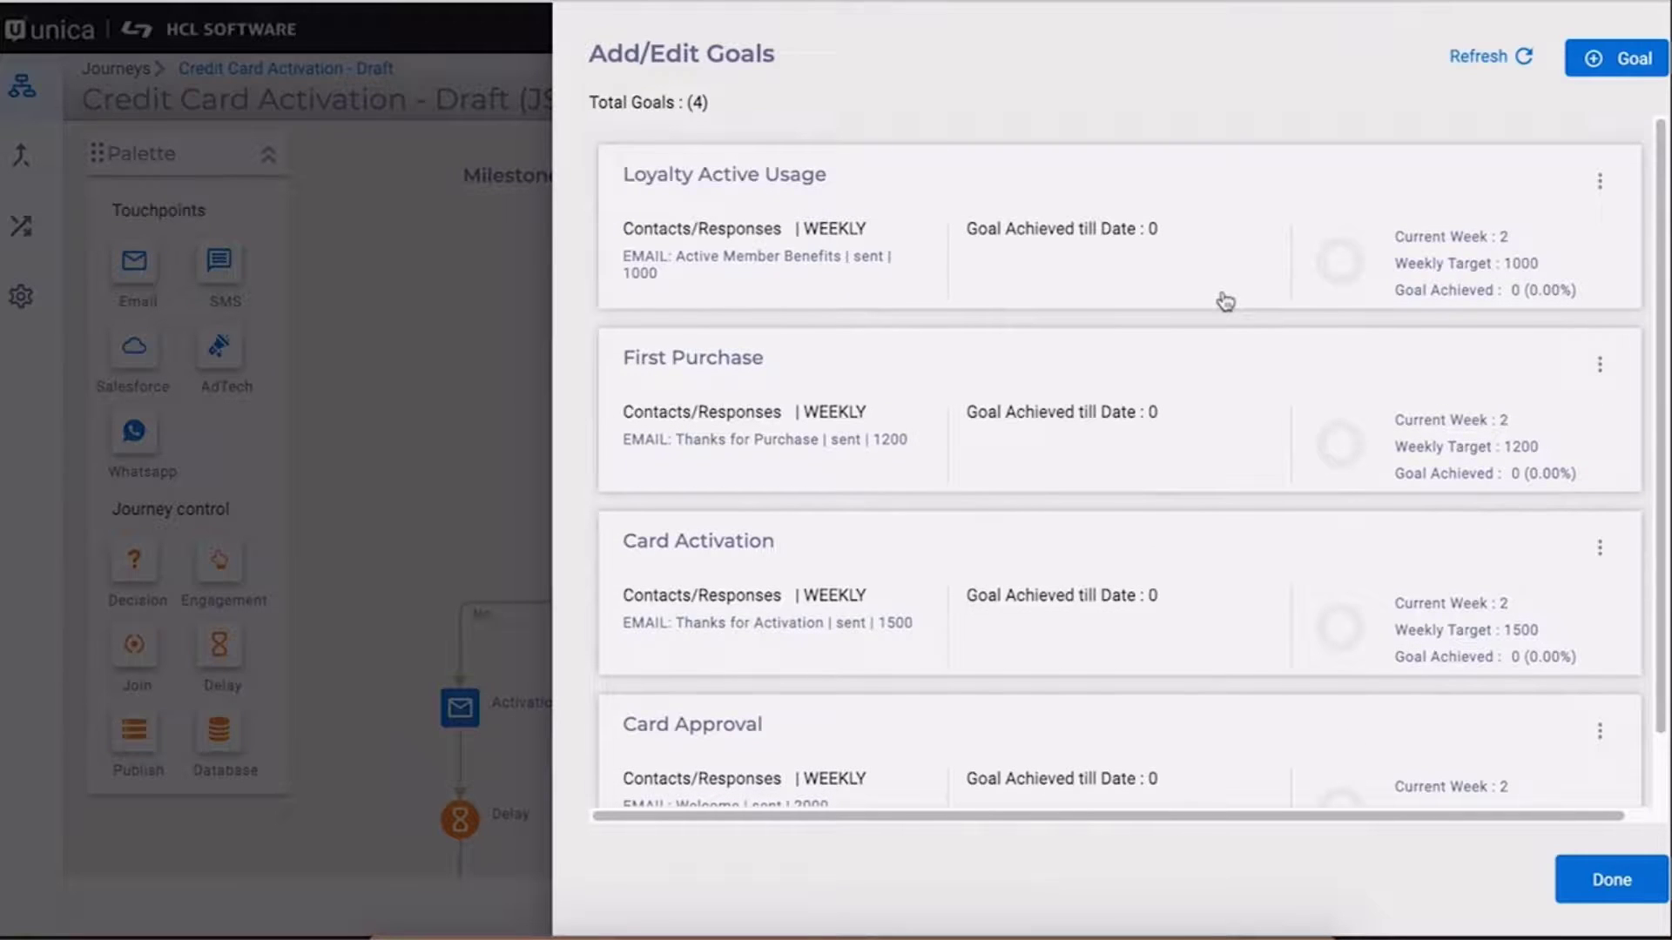
scroll(1225, 301, down, 1)
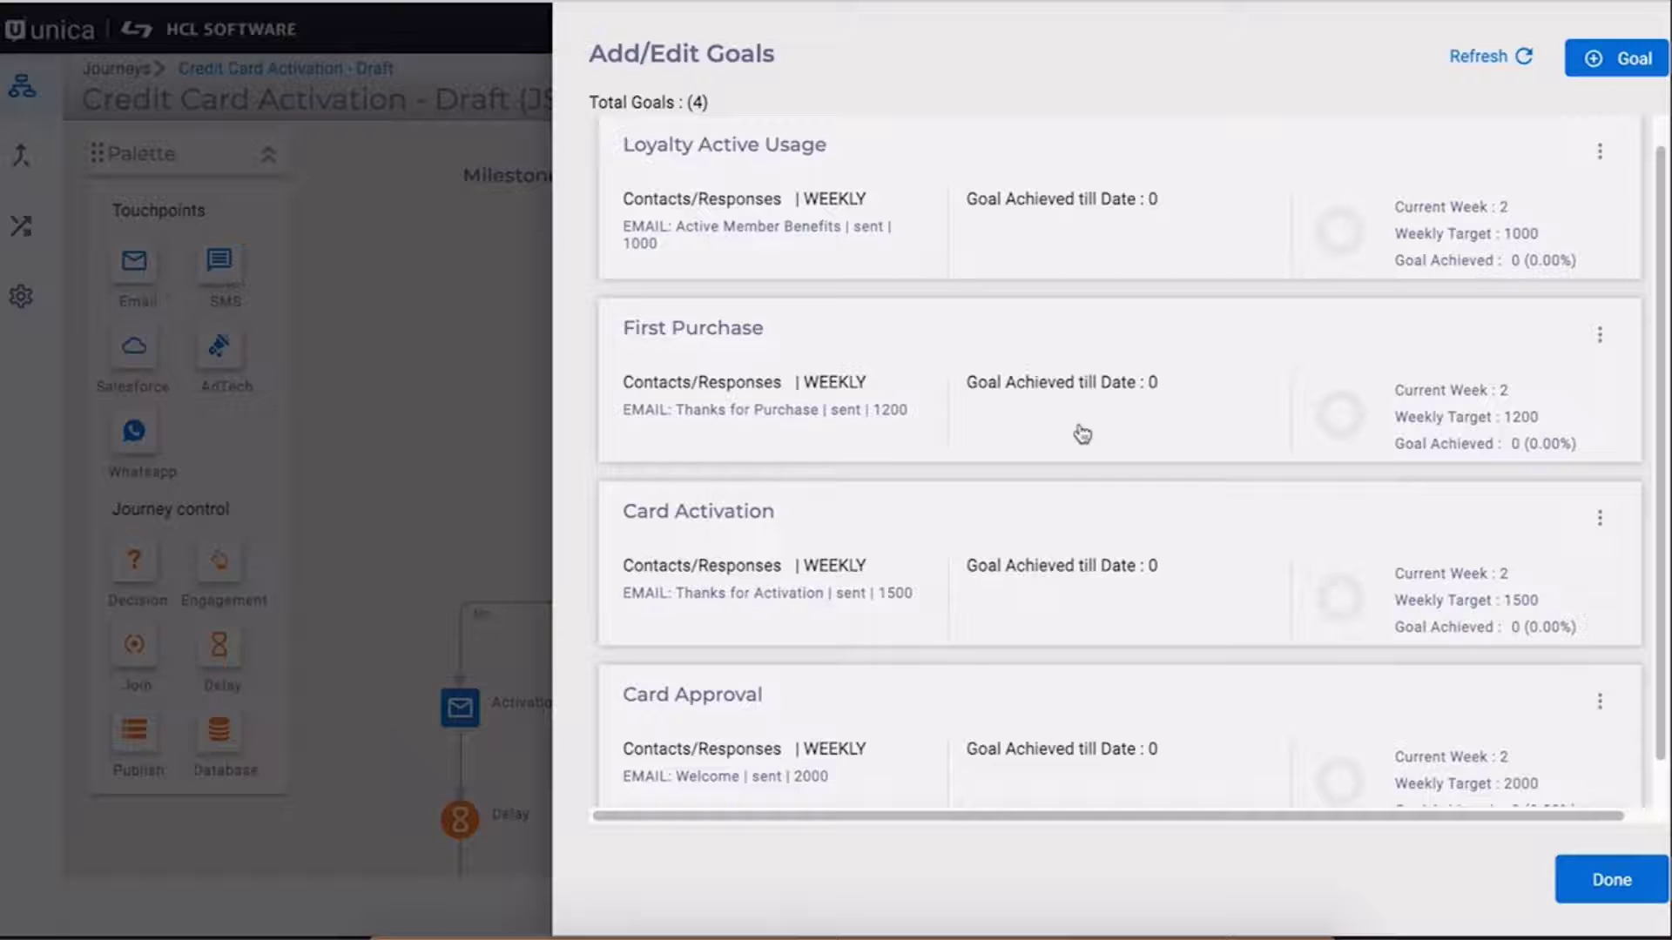
click(1616, 881)
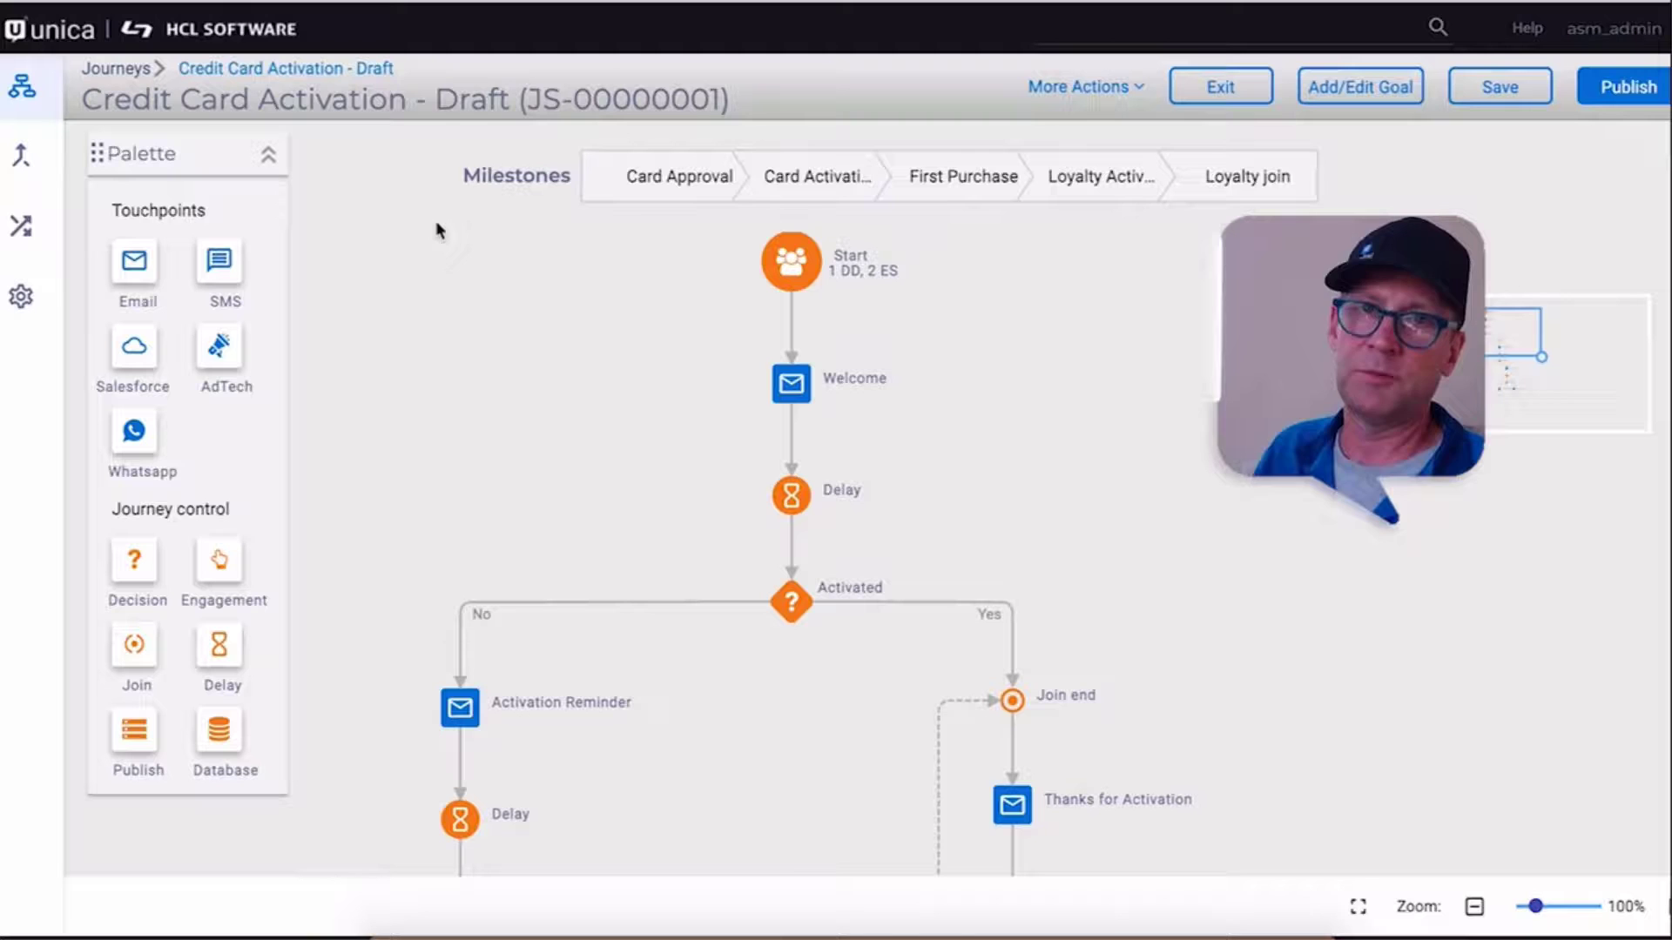
Open the published Credit Card Activation journey from the Published journeys list.
click(108, 67)
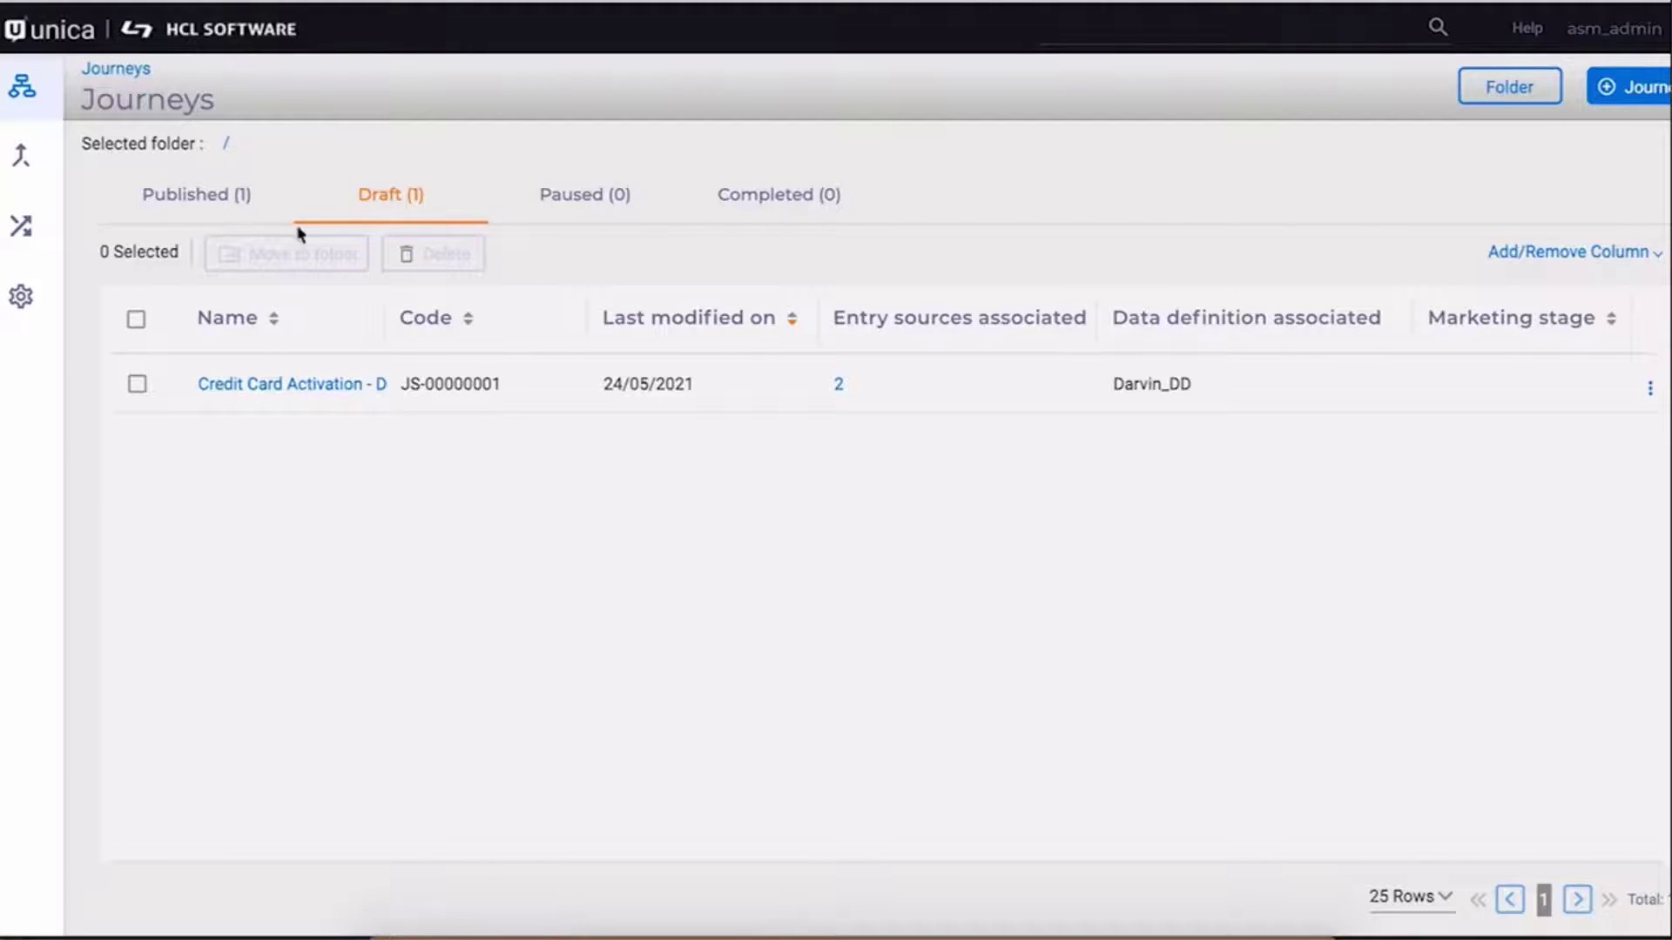
click(187, 193)
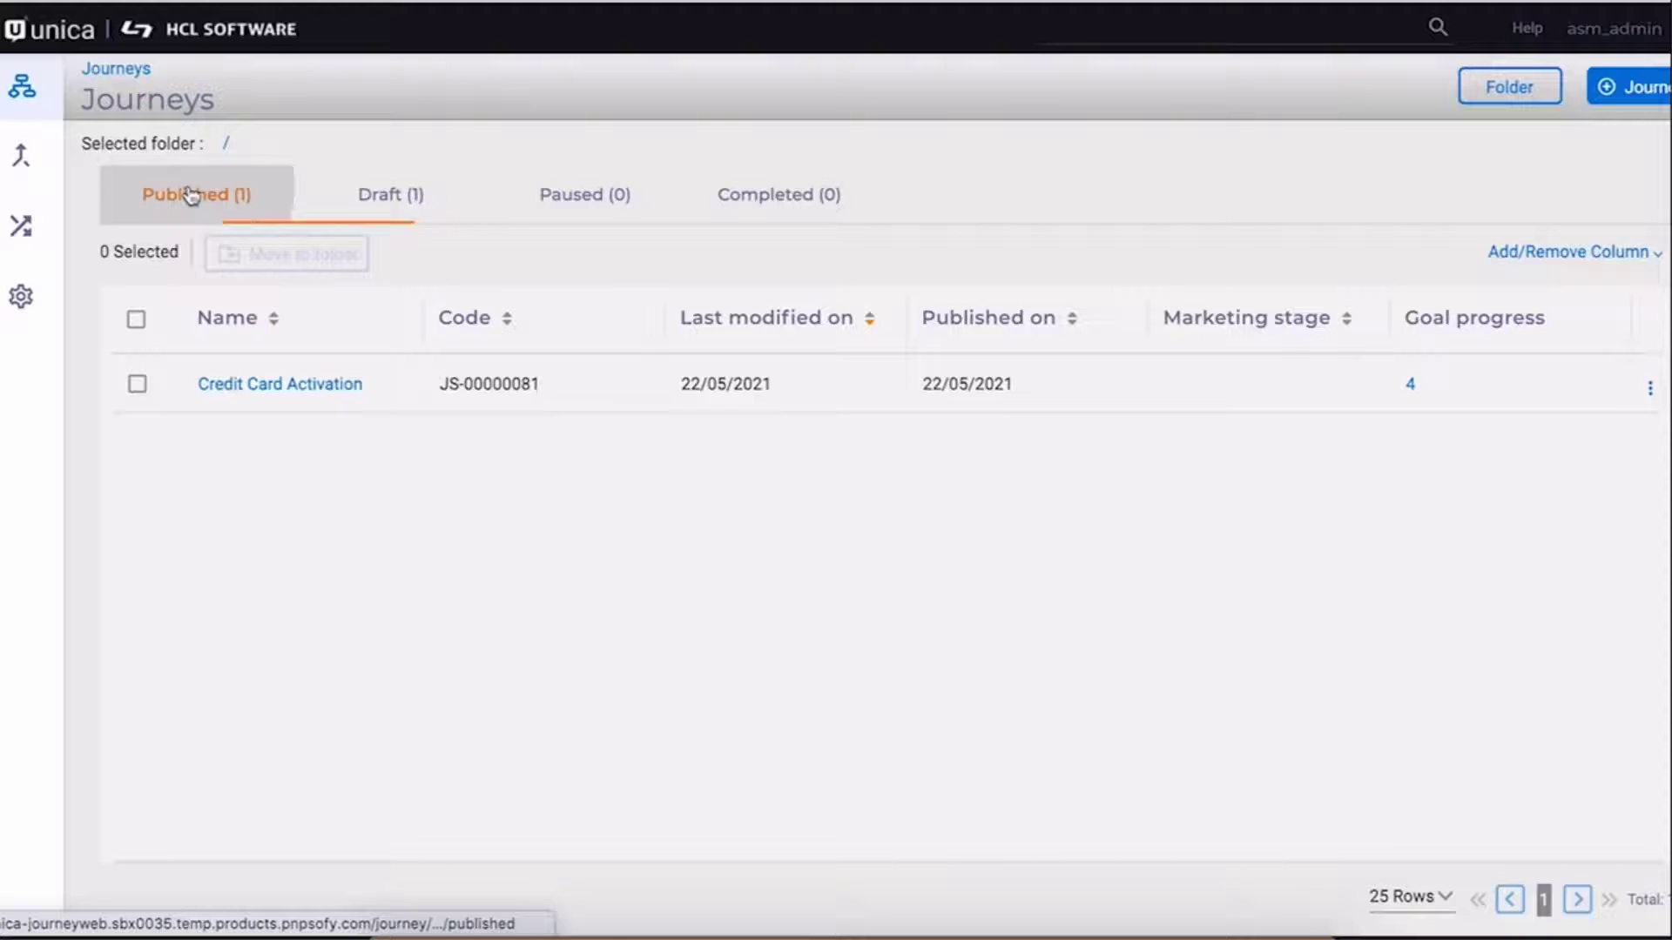
click(269, 384)
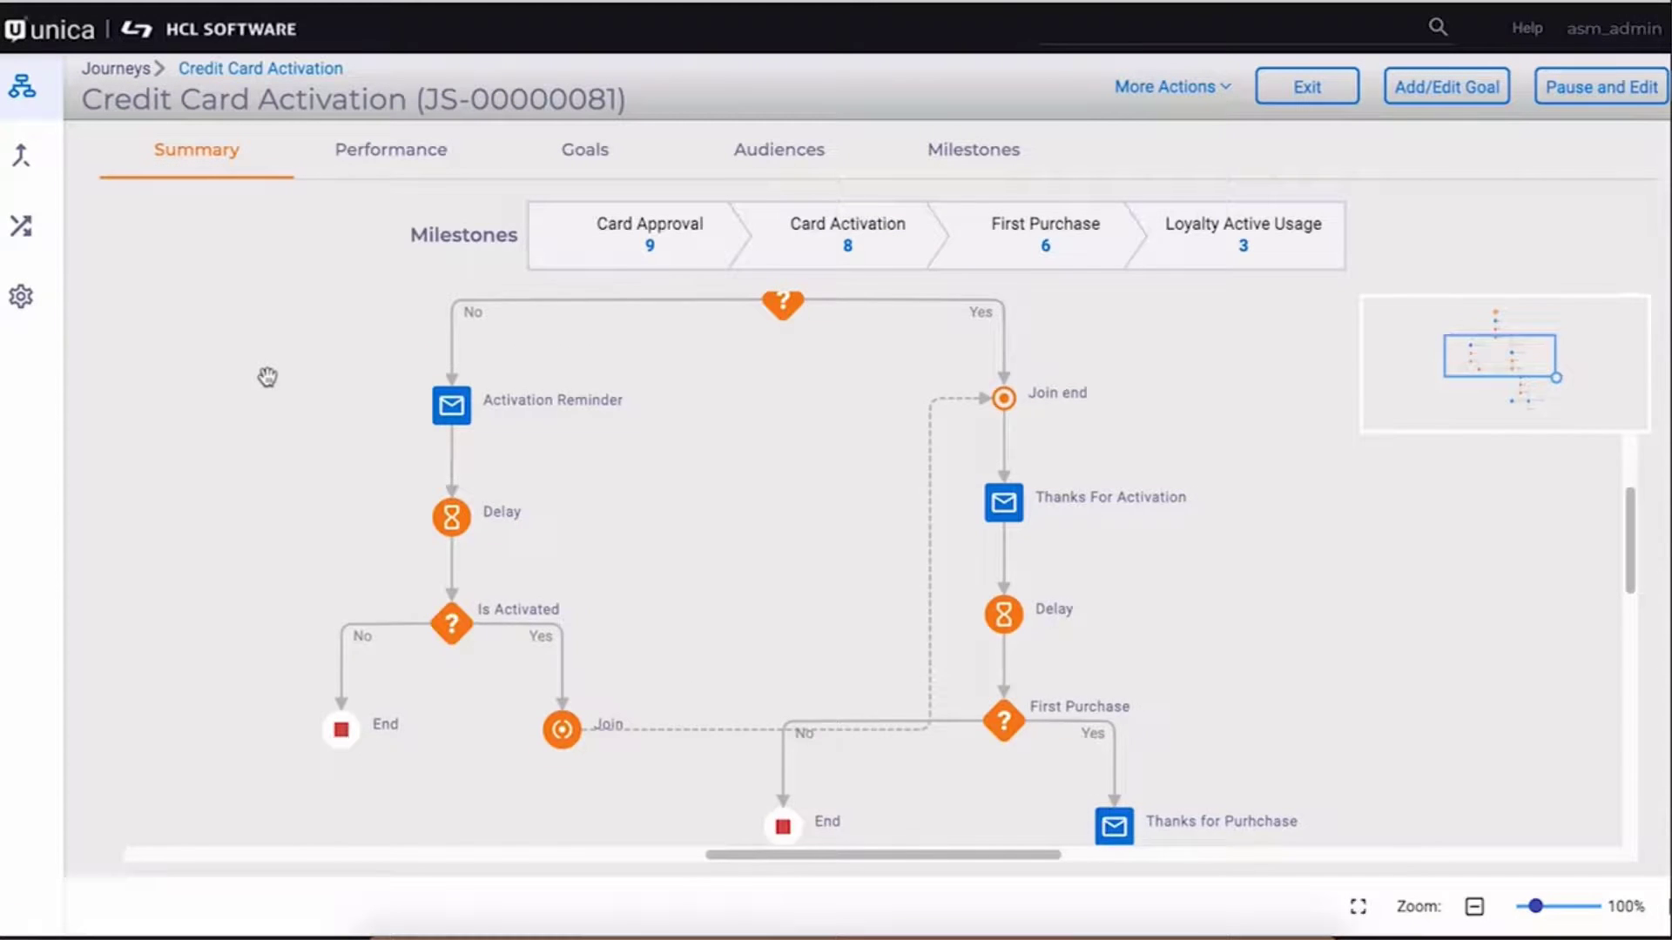
scroll(267, 376, up, 5)
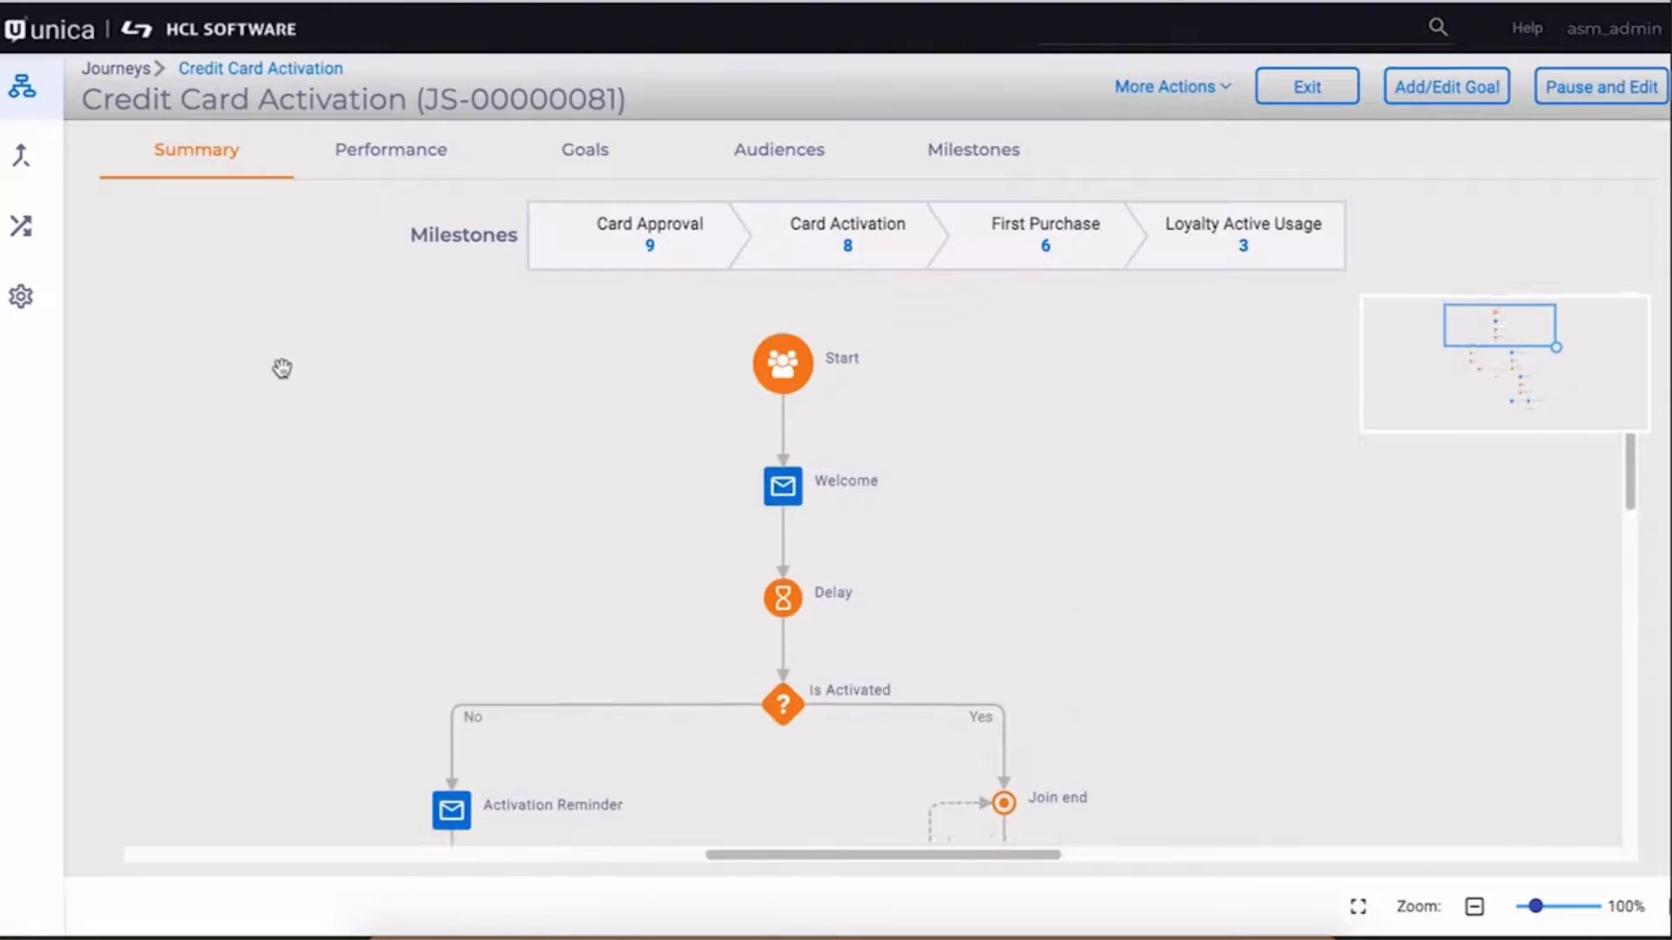
scroll(282, 369, down, 1)
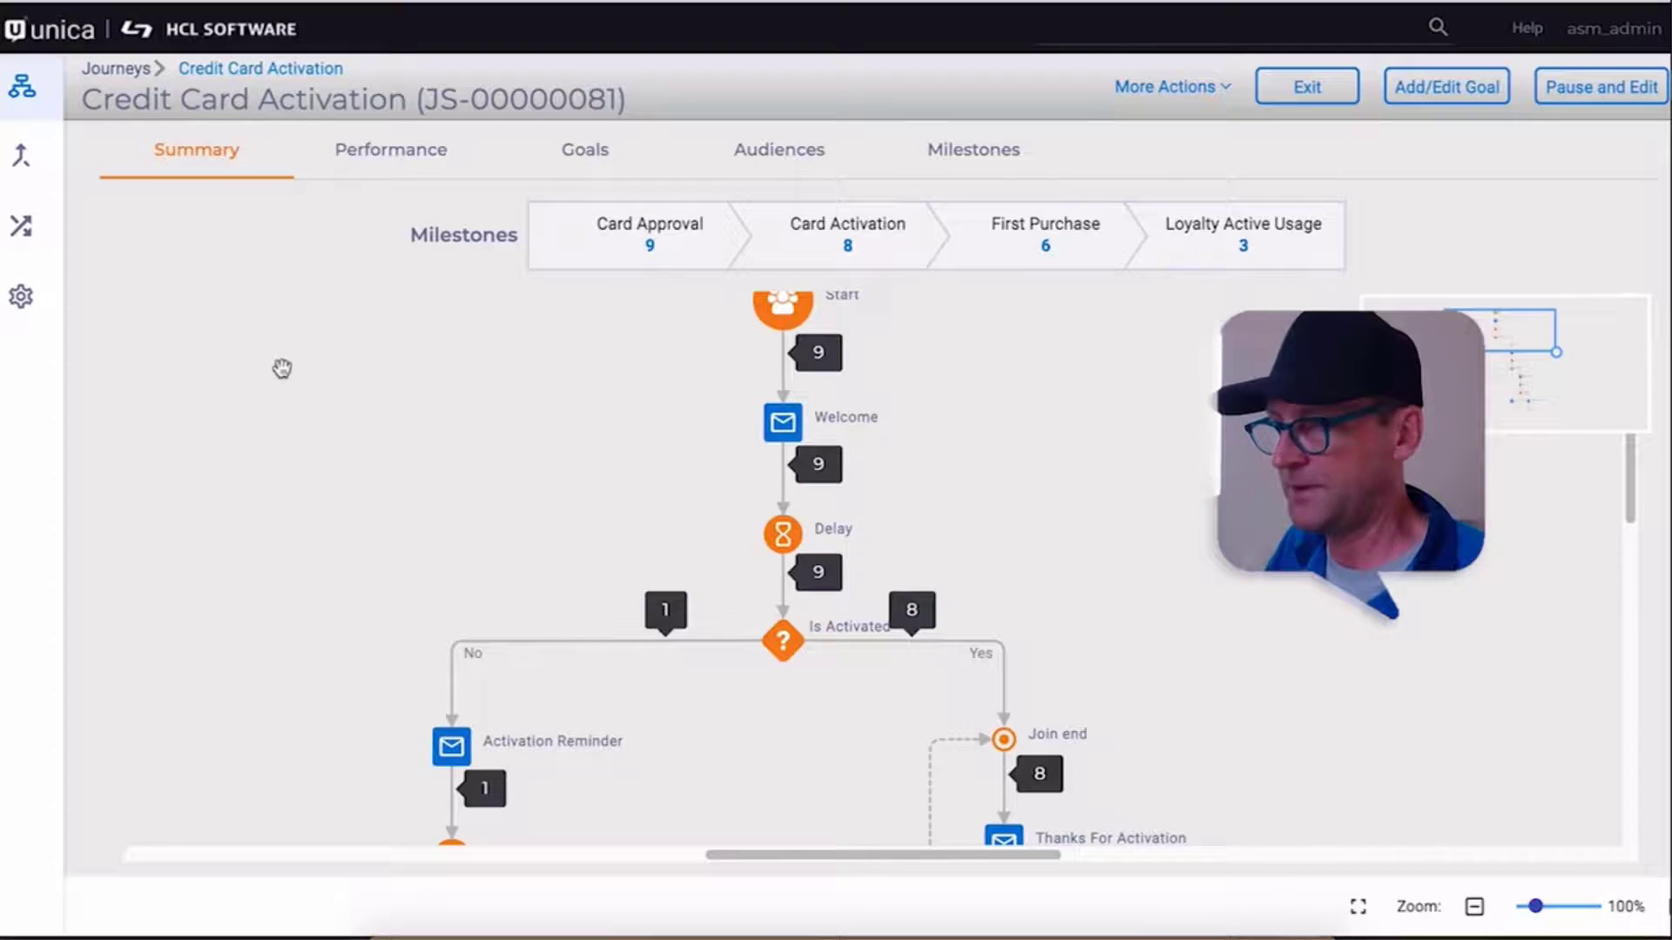
Scroll through the Summary flowchart showing 9, 8, 6 and 3 contacts across the milestones.
scroll(209, 354, down, 5)
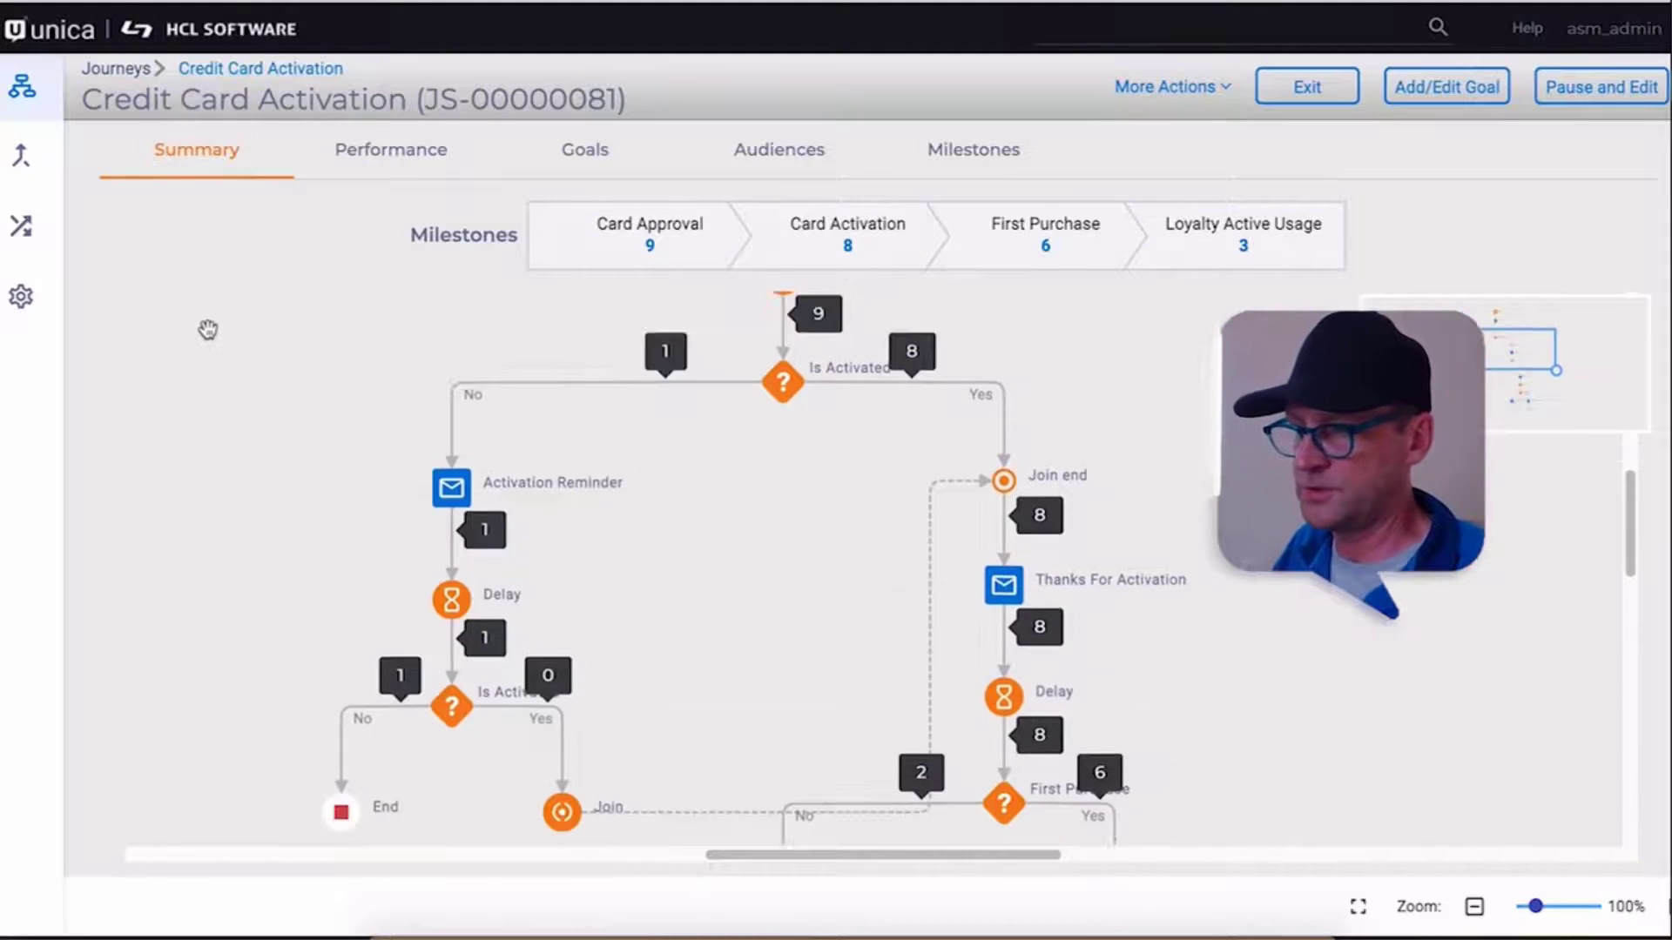
scroll(207, 328, down, 4)
scroll(208, 329, up, 10)
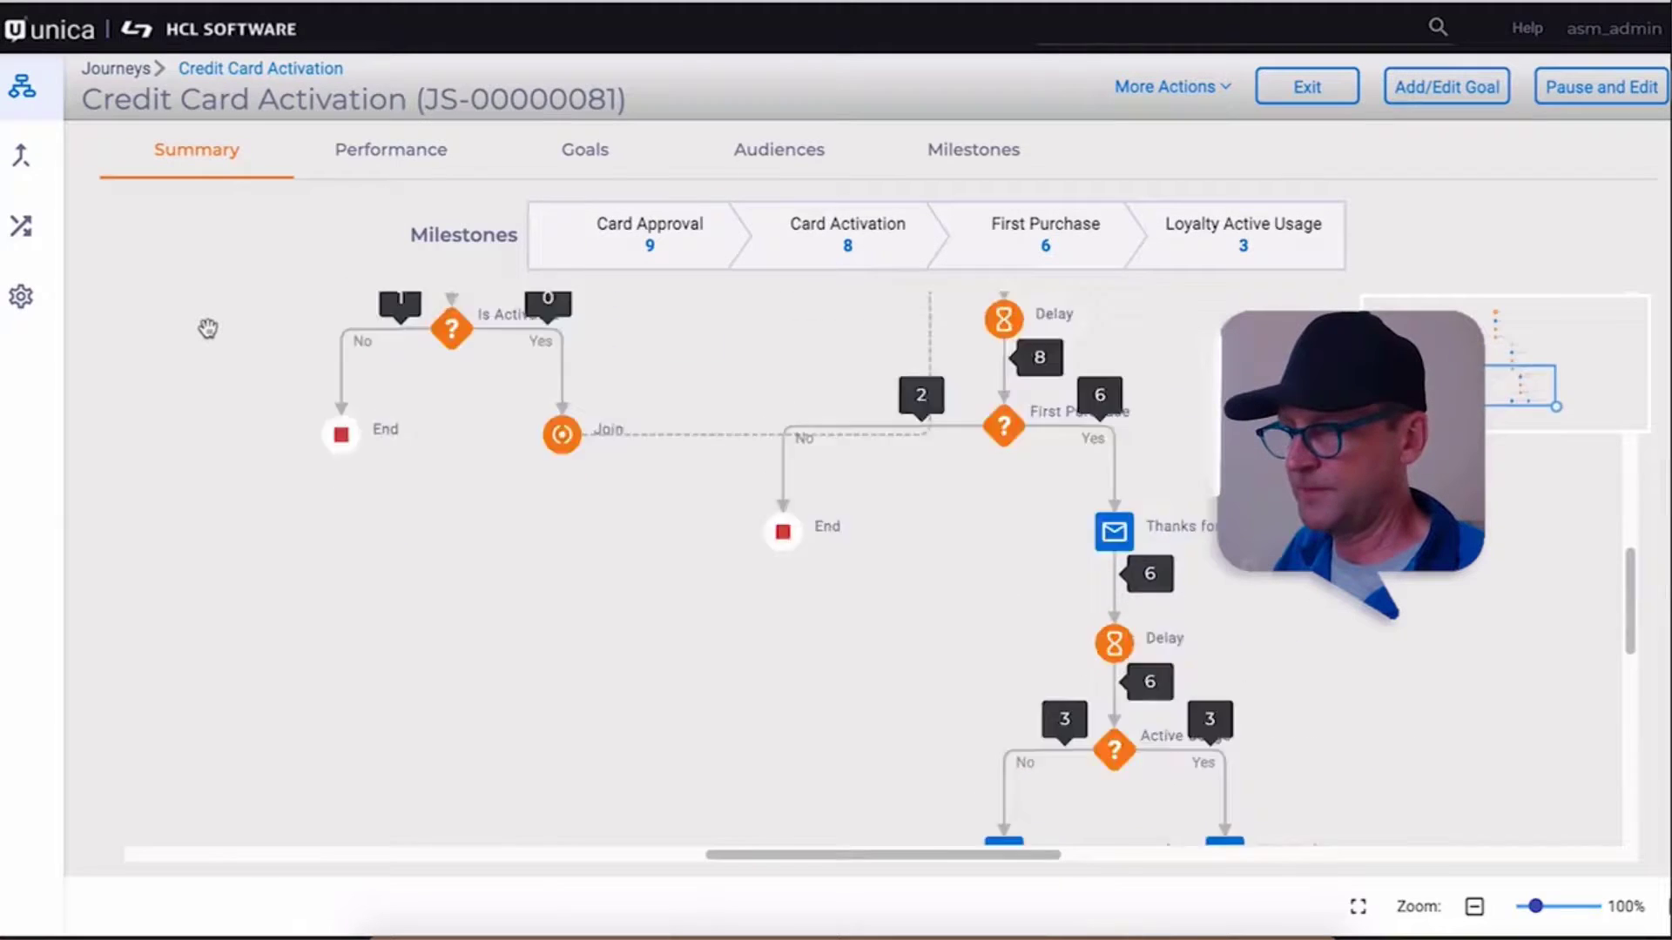
scroll(207, 329, down, 3)
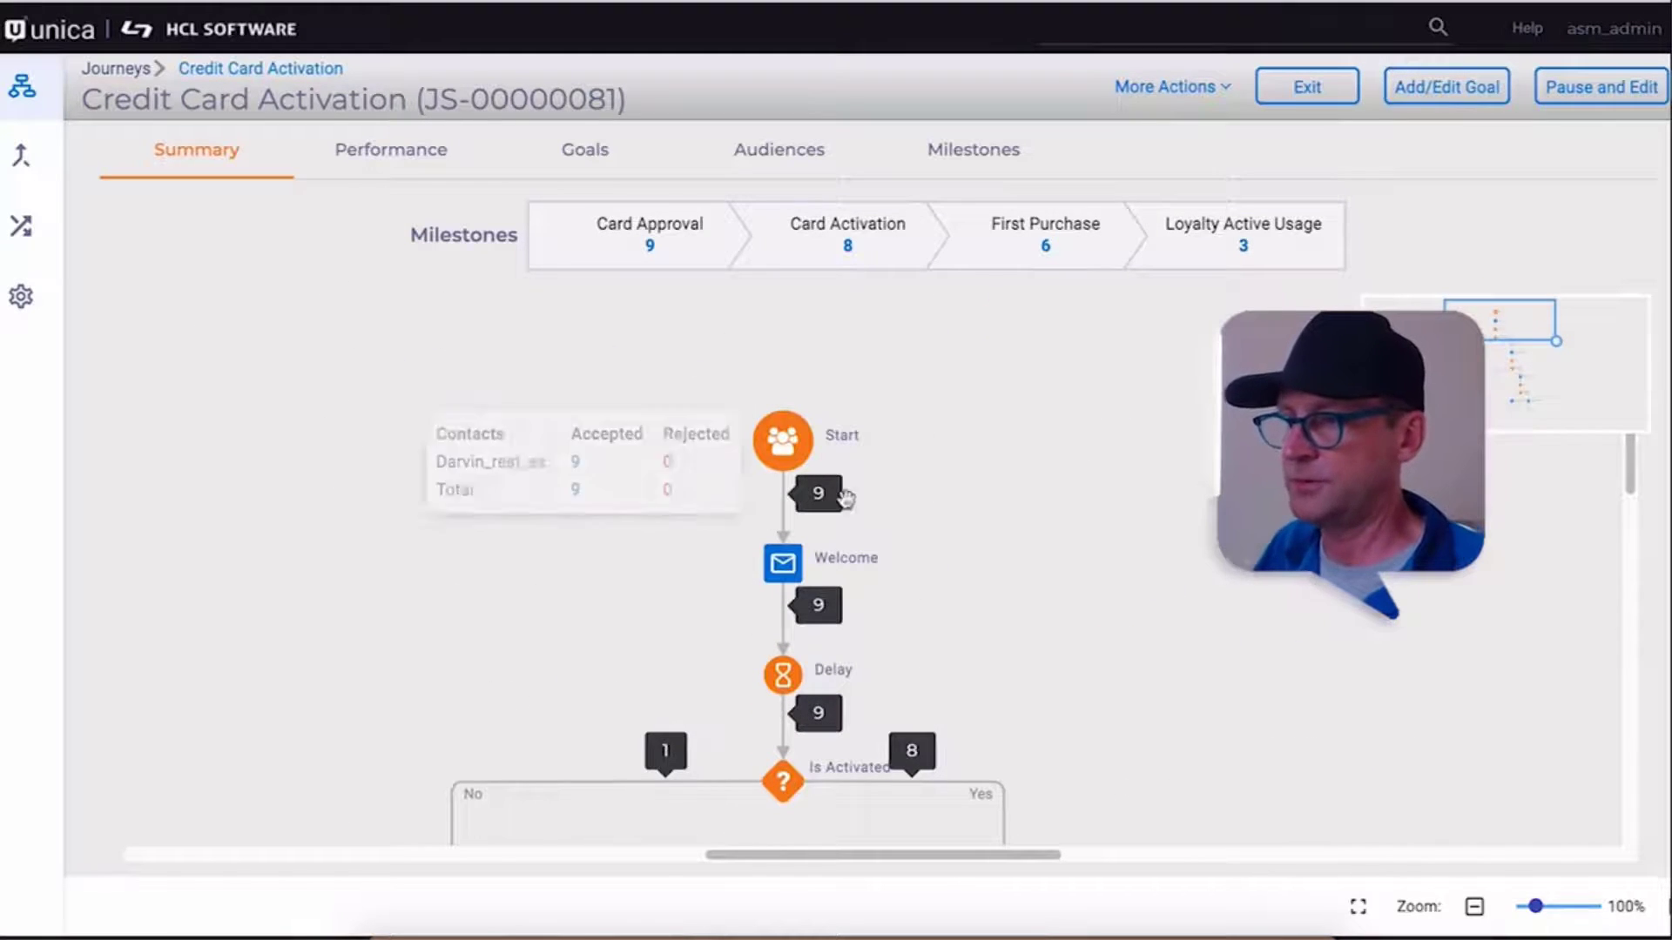
scroll(224, 418, down, 1)
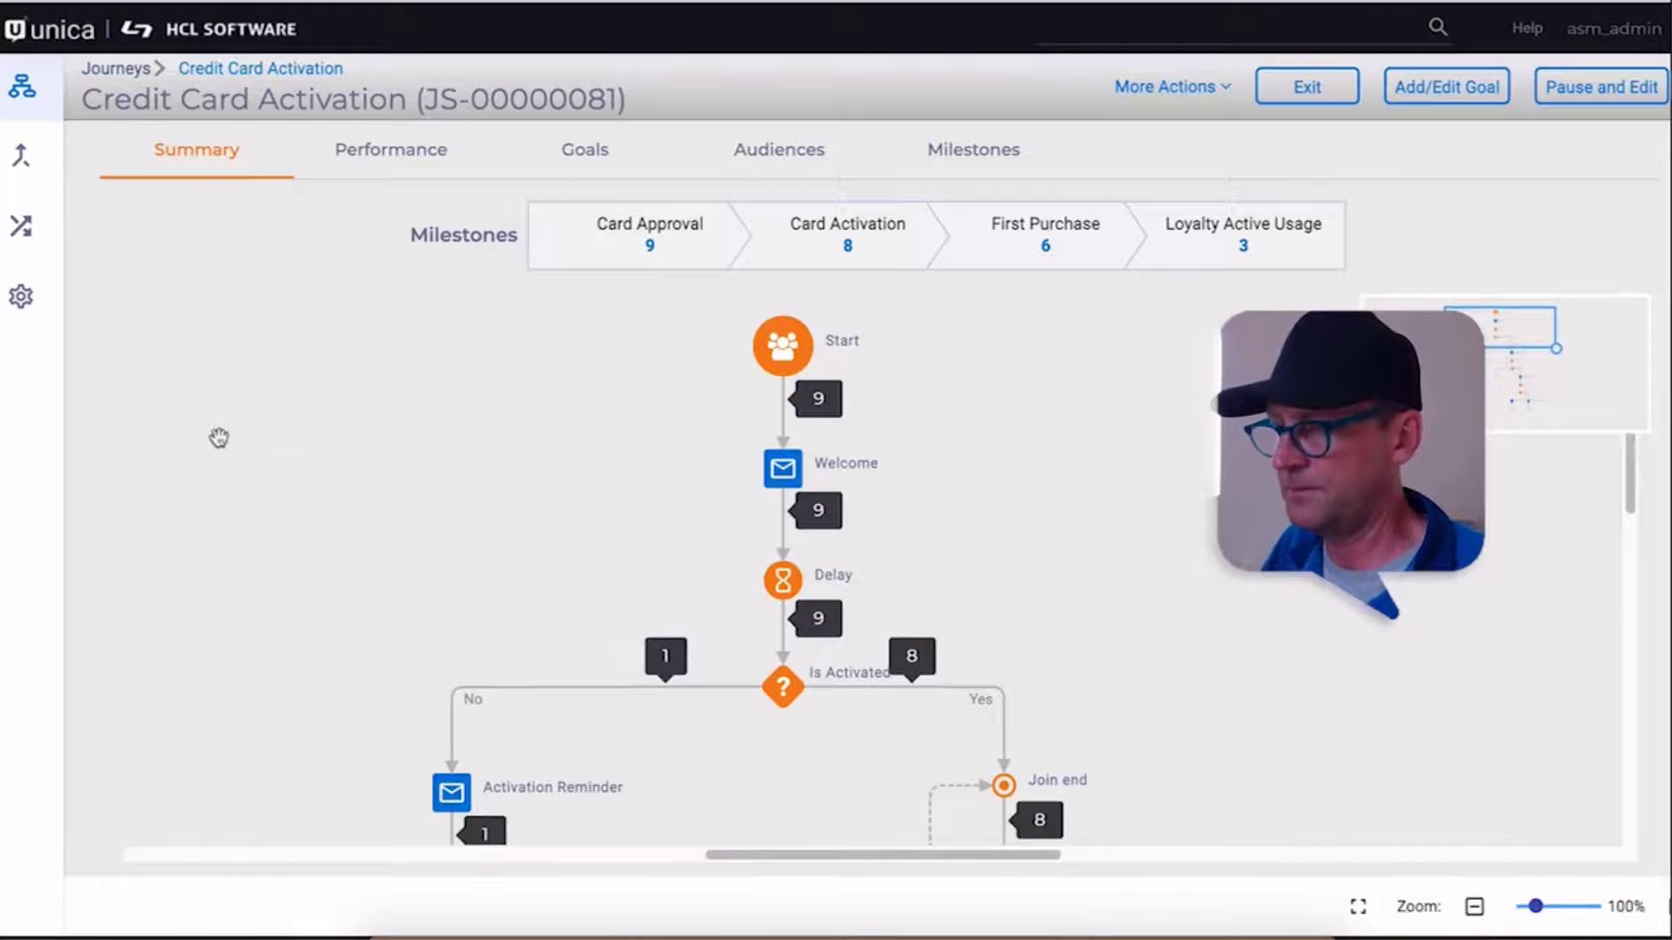
scroll(243, 429, down, 4)
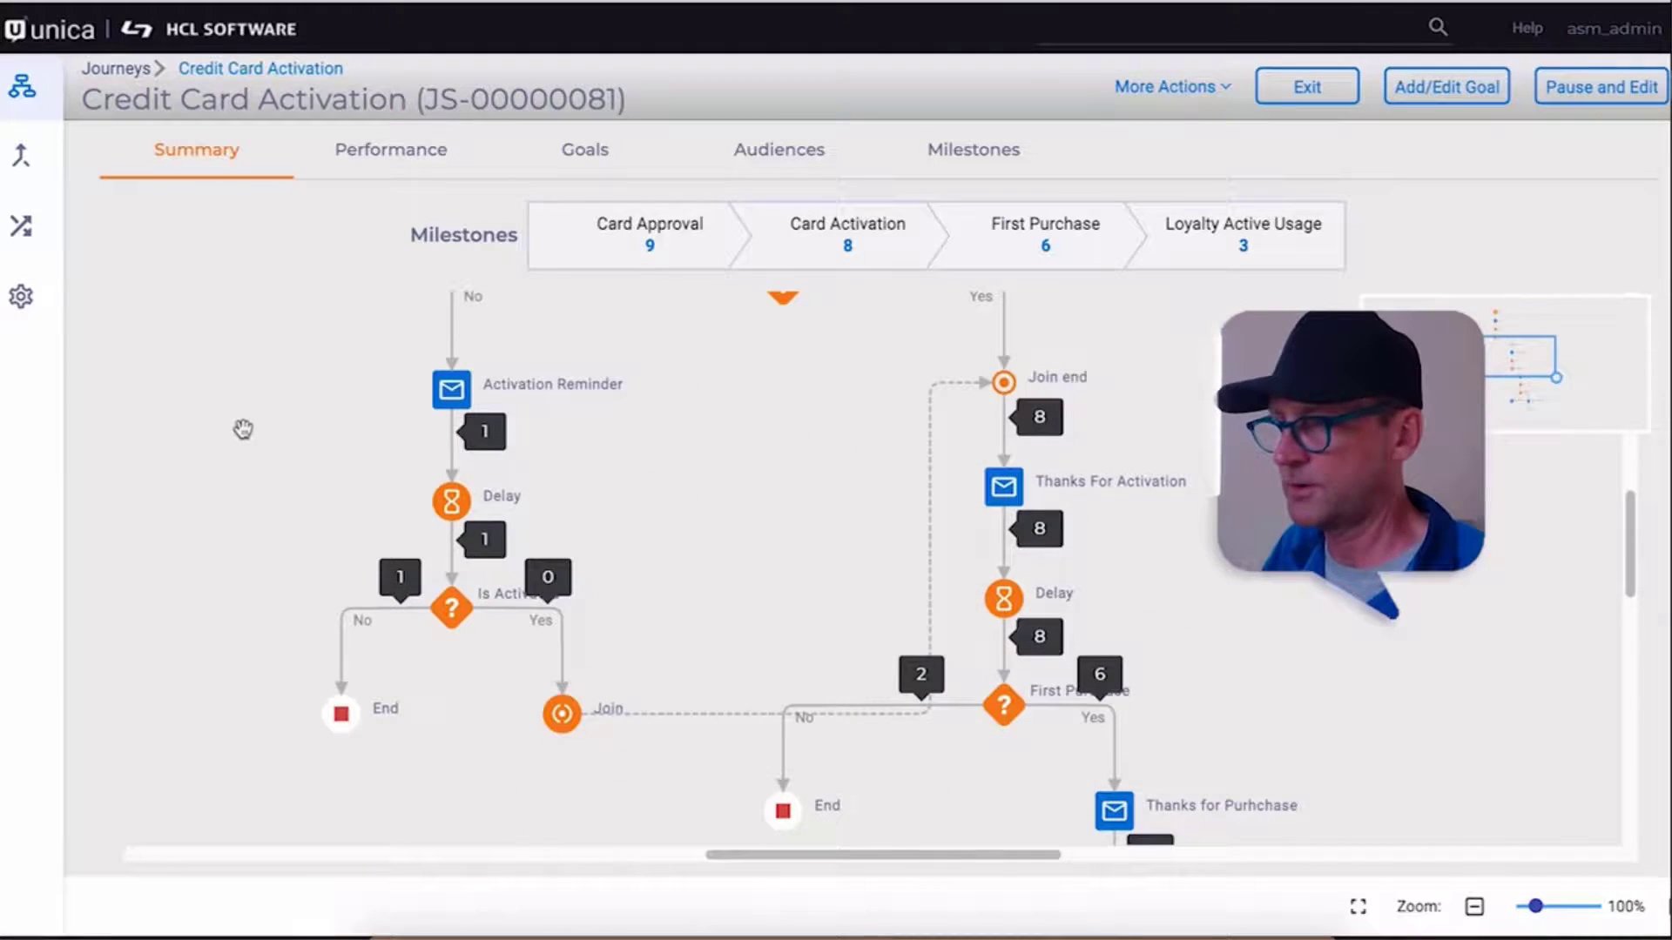
scroll(243, 428, down, 1)
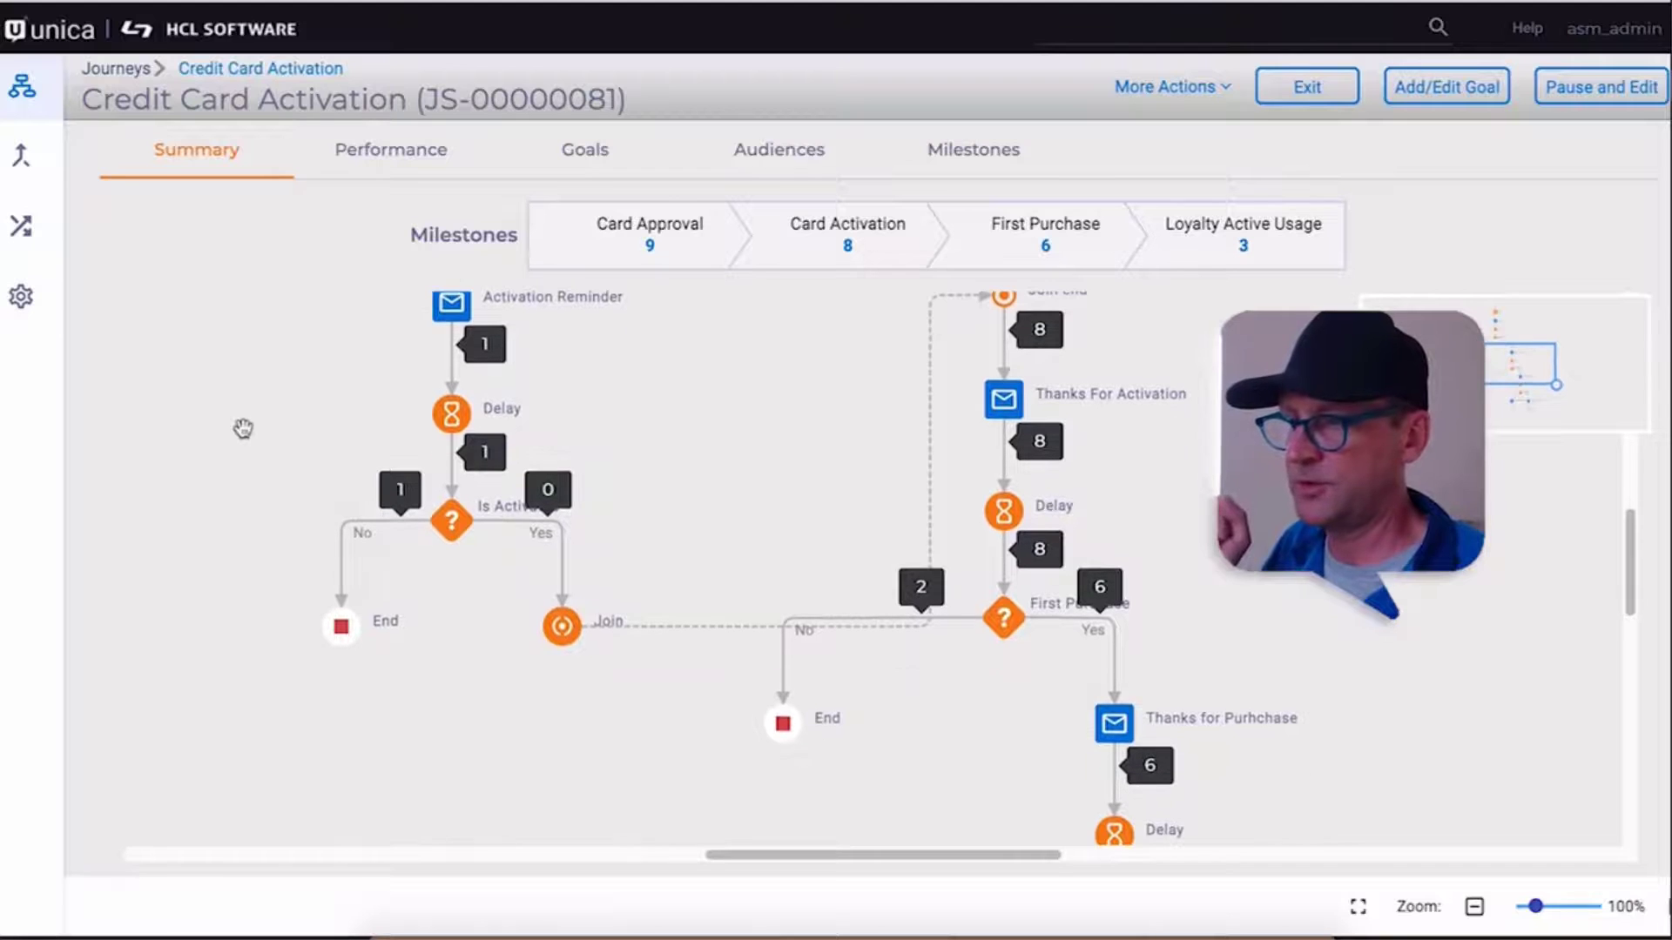
scroll(742, 454, up, 2)
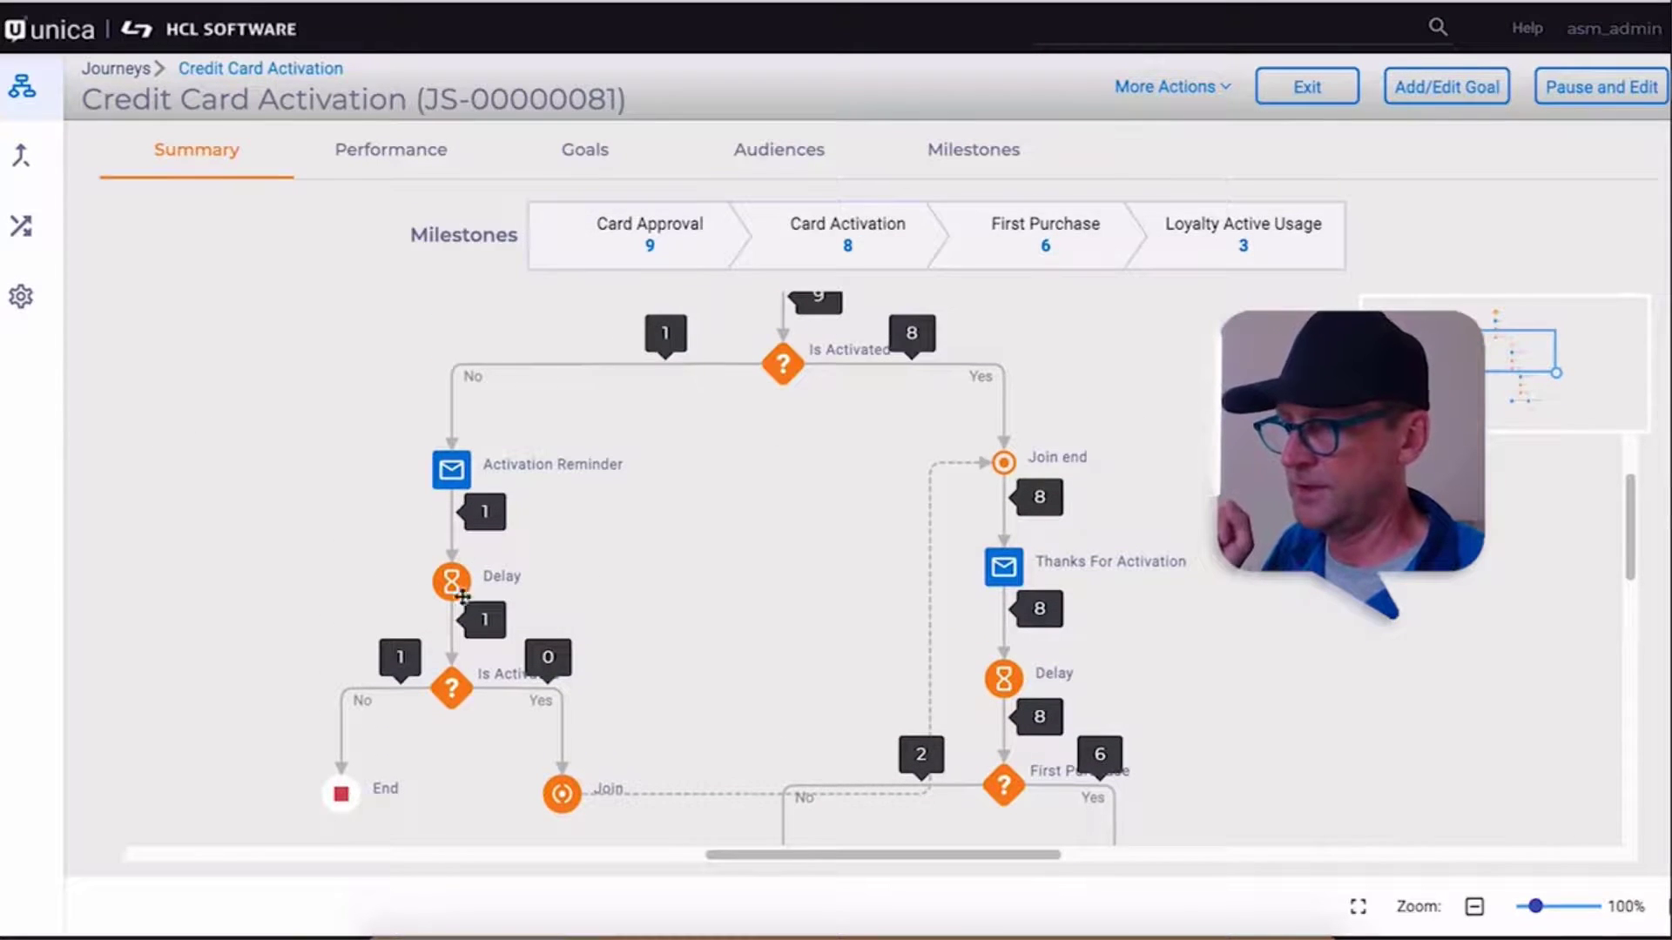
scroll(665, 514, down, 3)
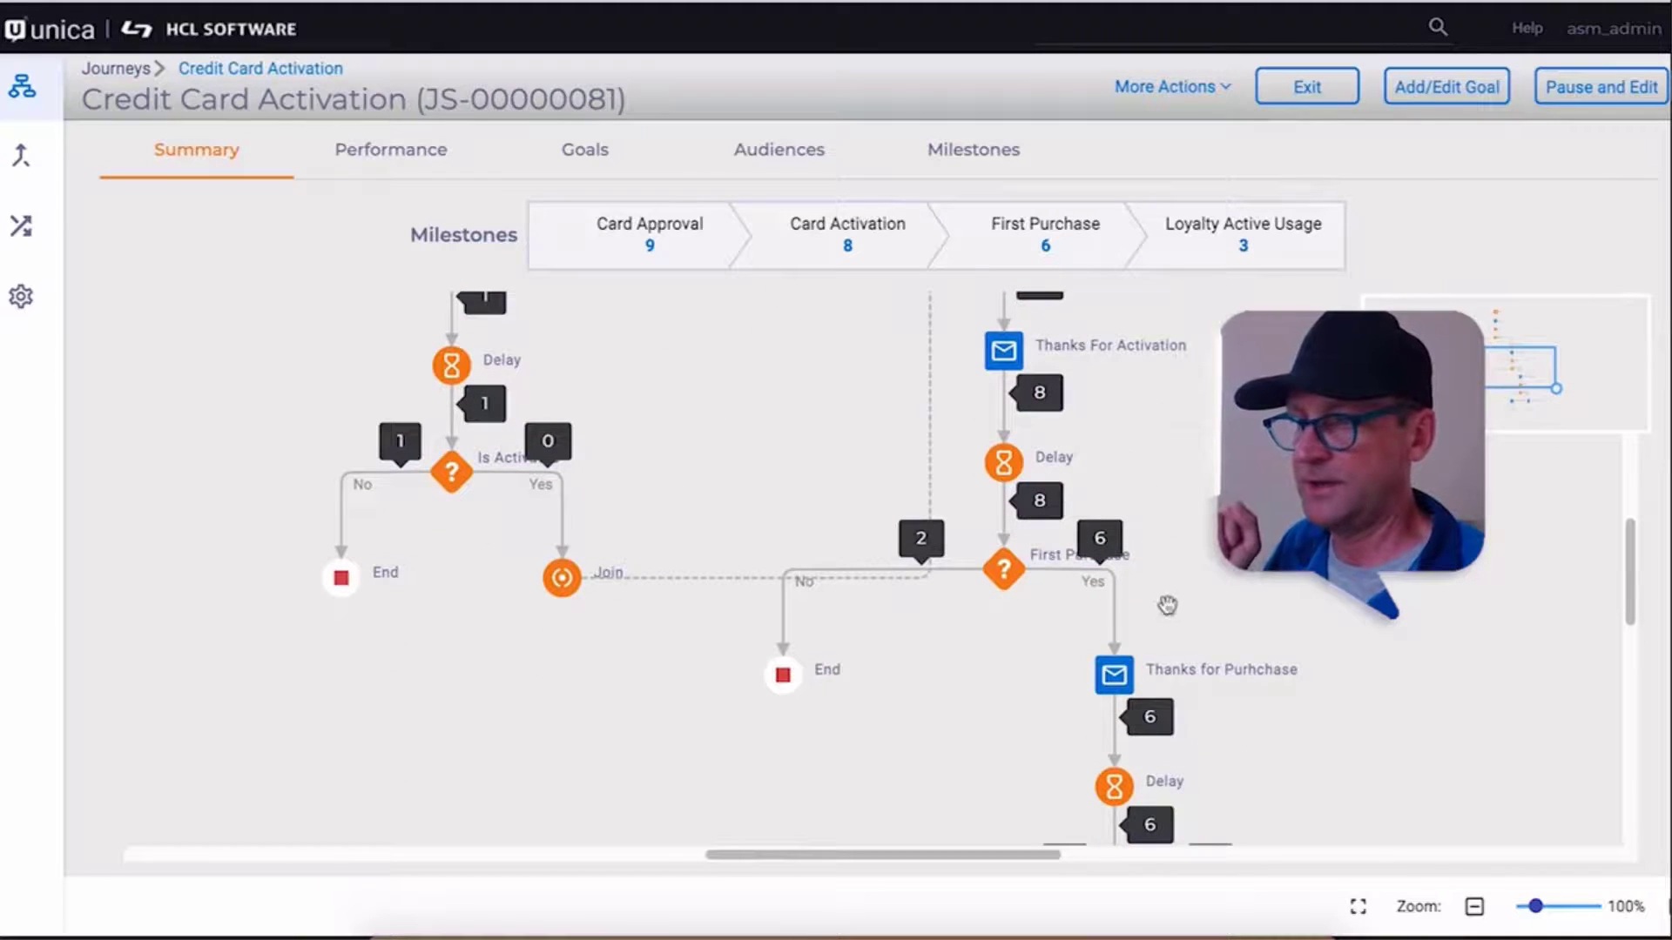
scroll(1314, 630, down, 5)
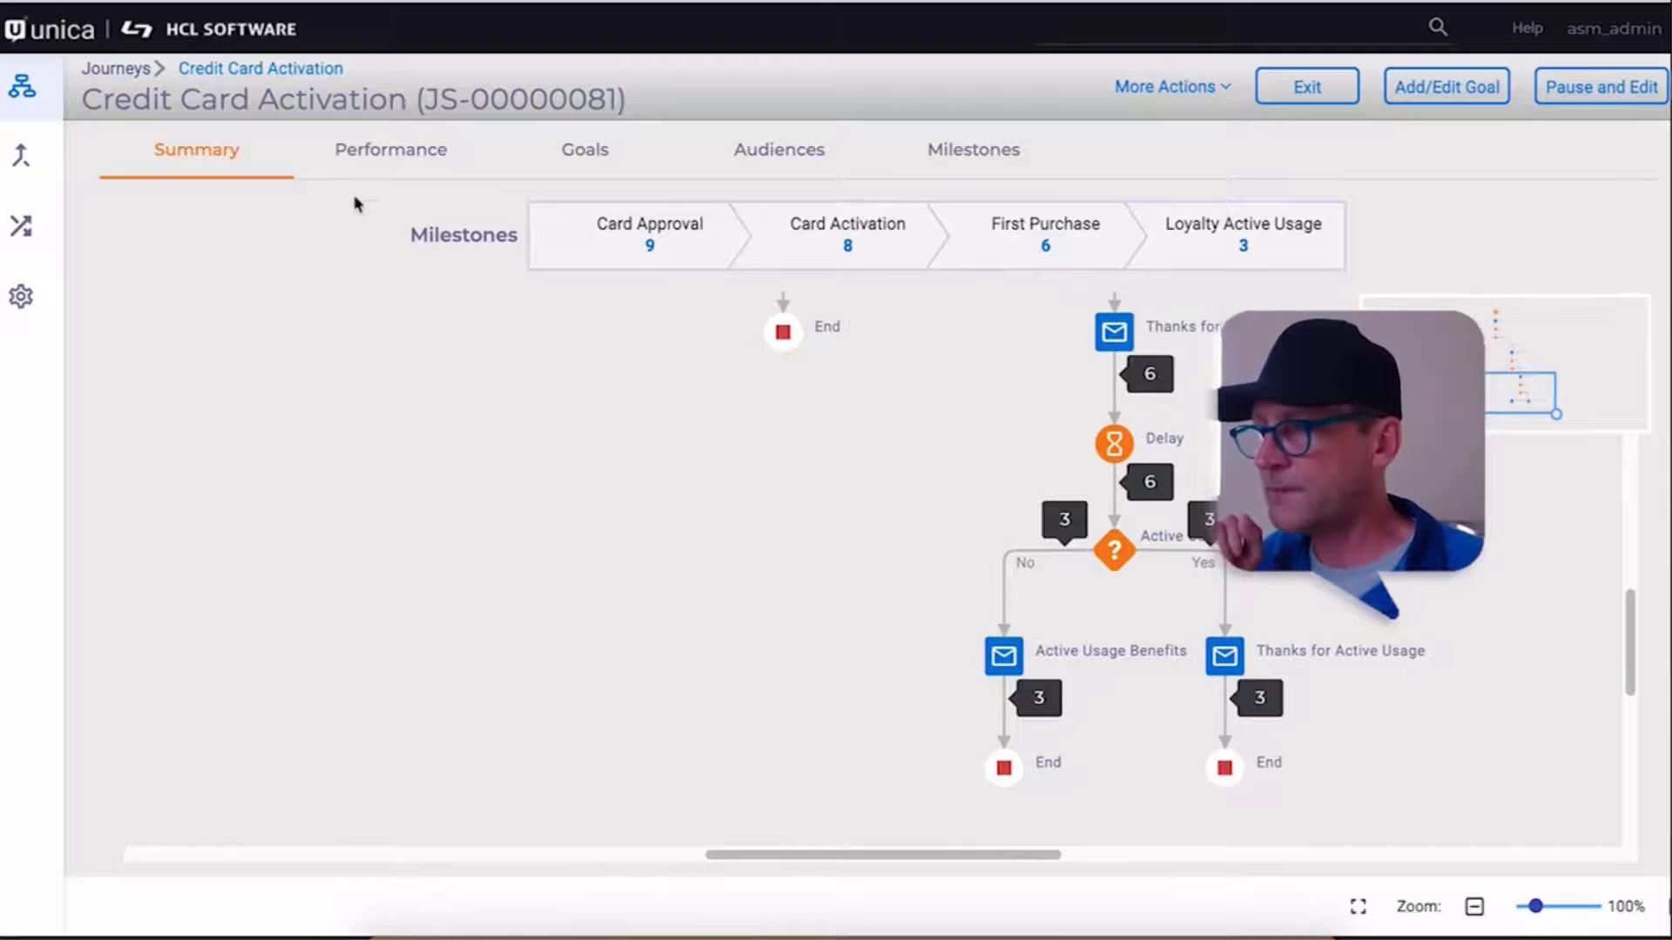
View the Performance charts: 24 emails delivered, 8 unique opens (33%), 19 unique clicks (79%).
click(405, 155)
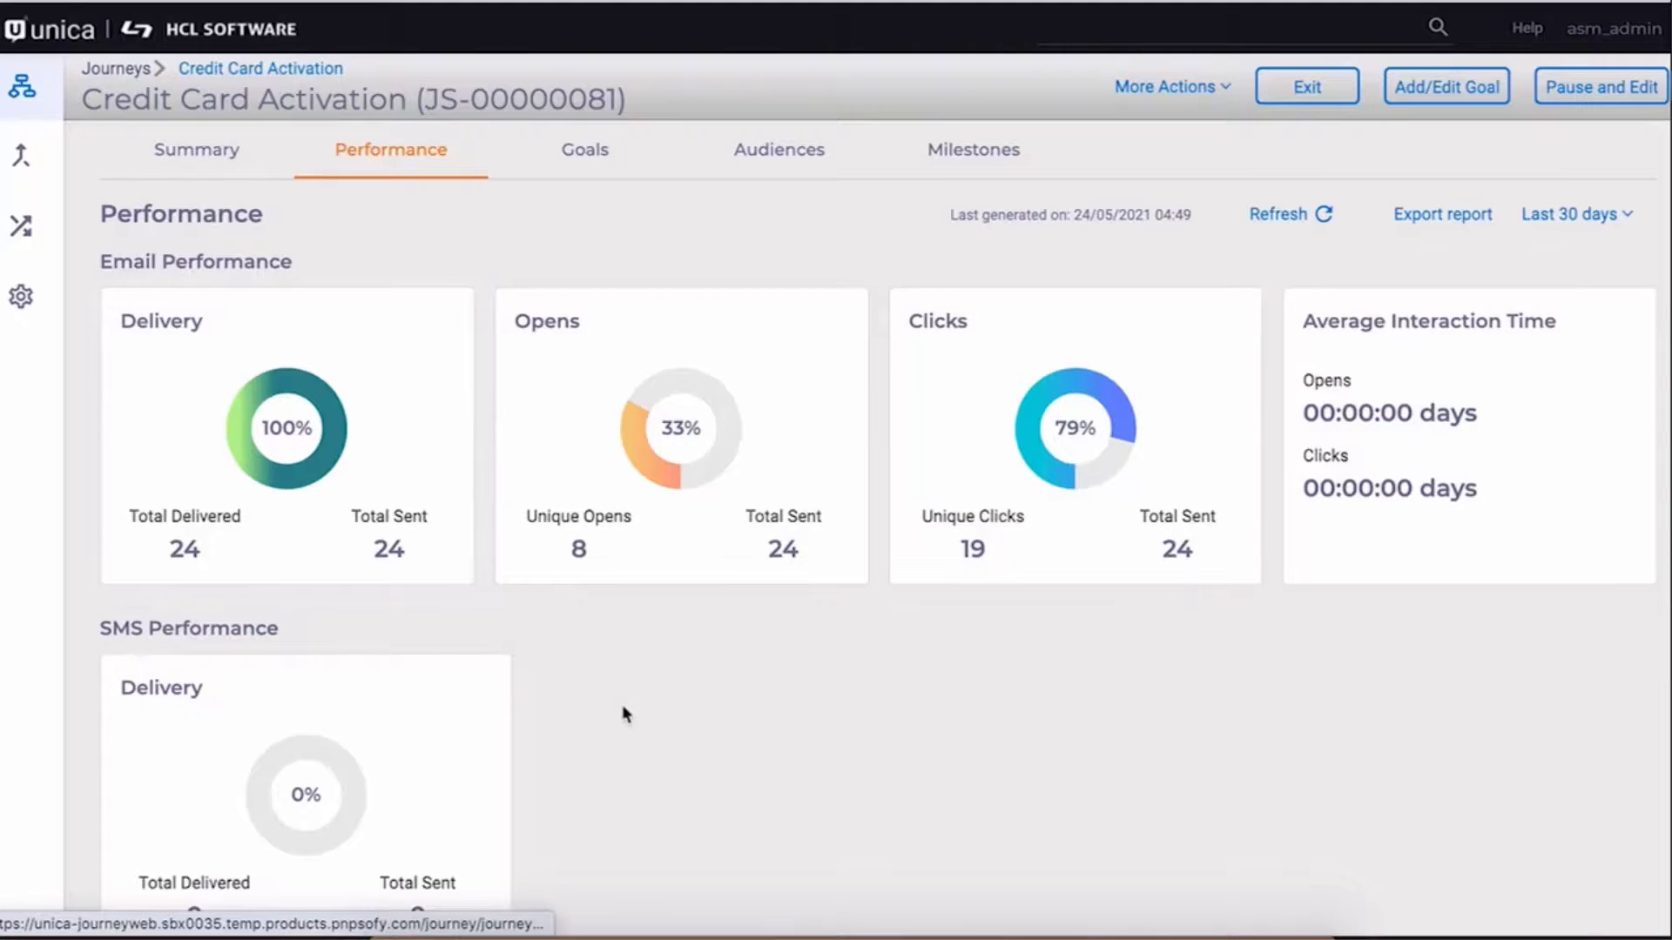
scroll(629, 701, down, 1)
scroll(633, 685, down, 1)
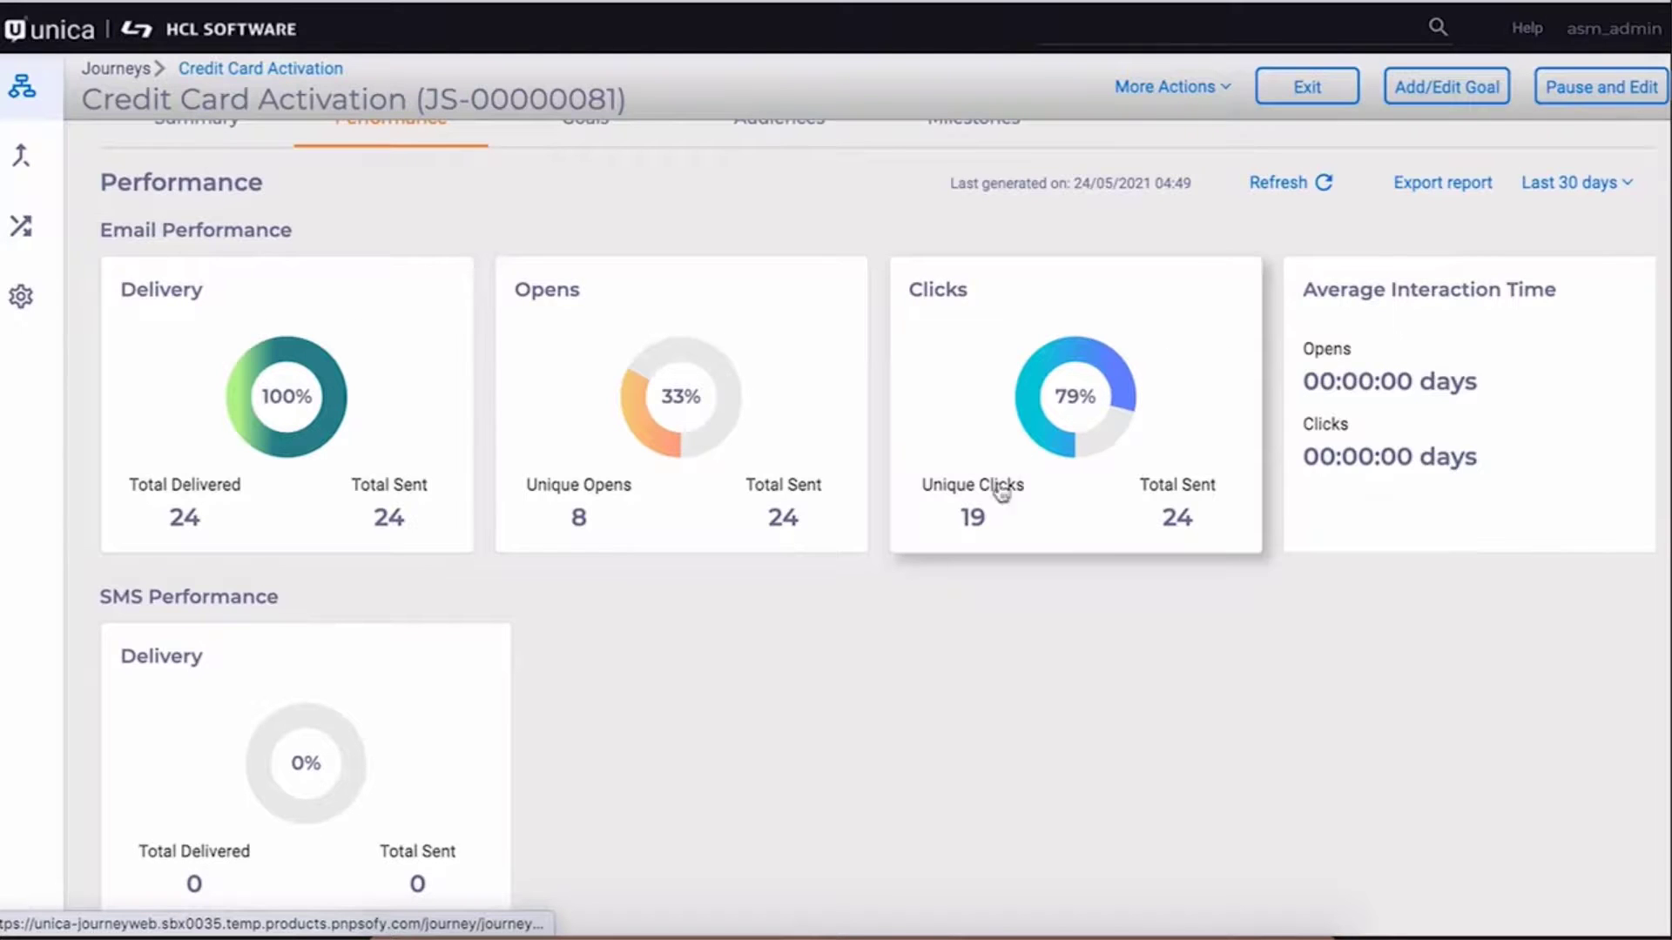
scroll(1084, 505, up, 2)
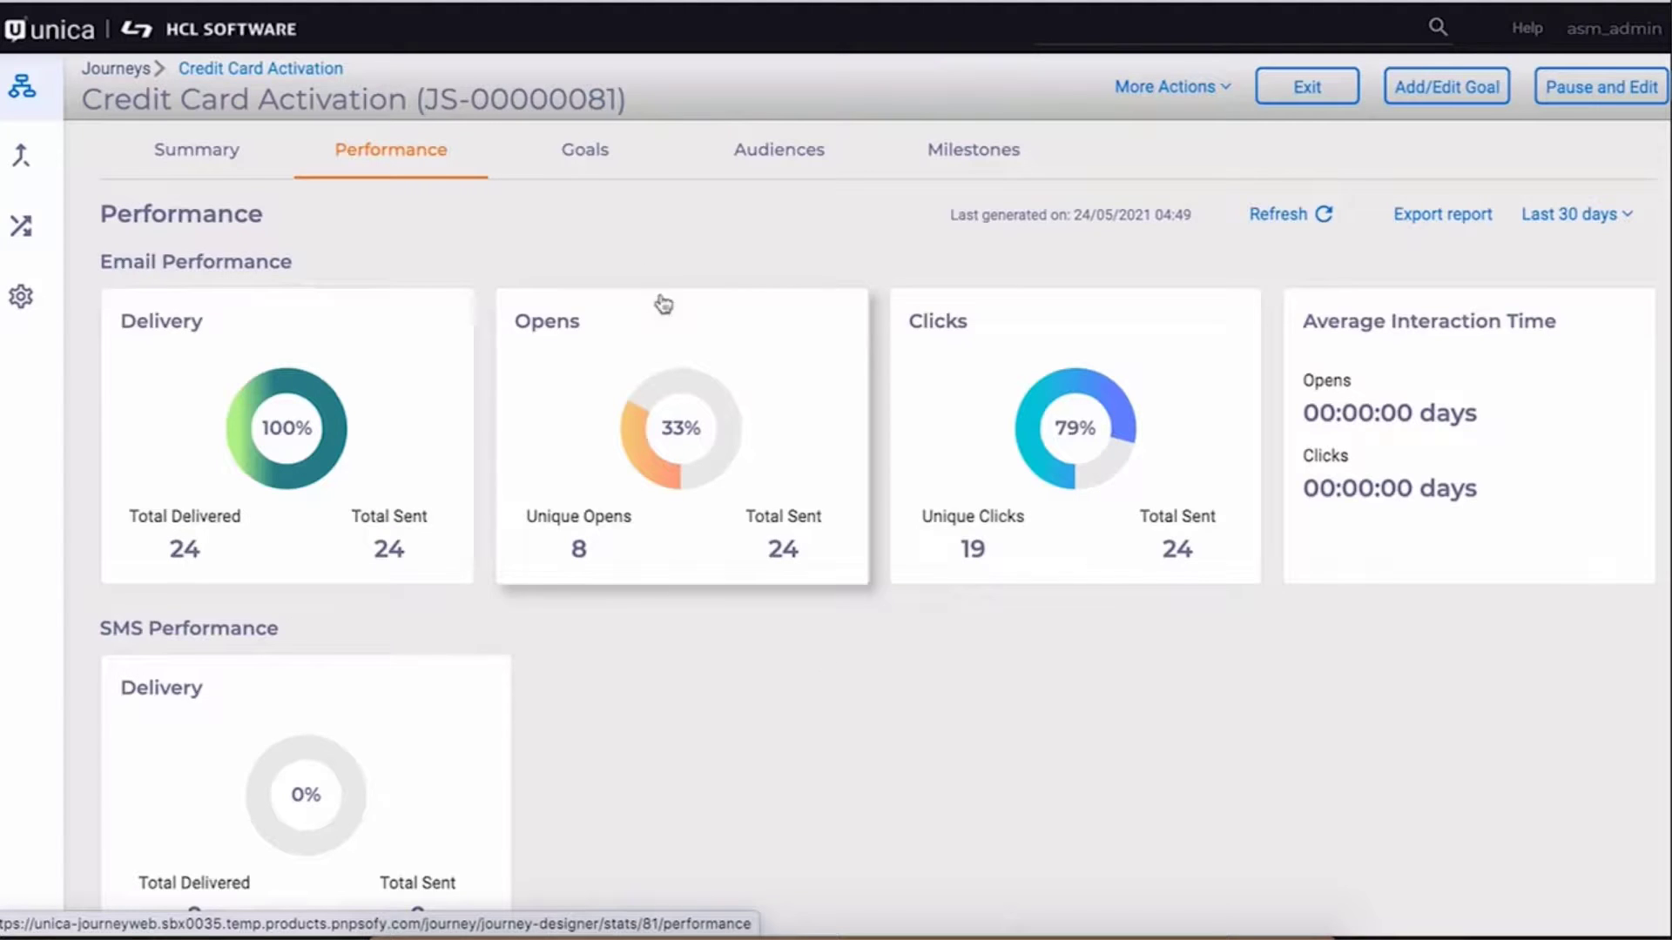
View goal progress on the Goals tab, checking the 17-05 bar against the weekly target of 10.
click(596, 155)
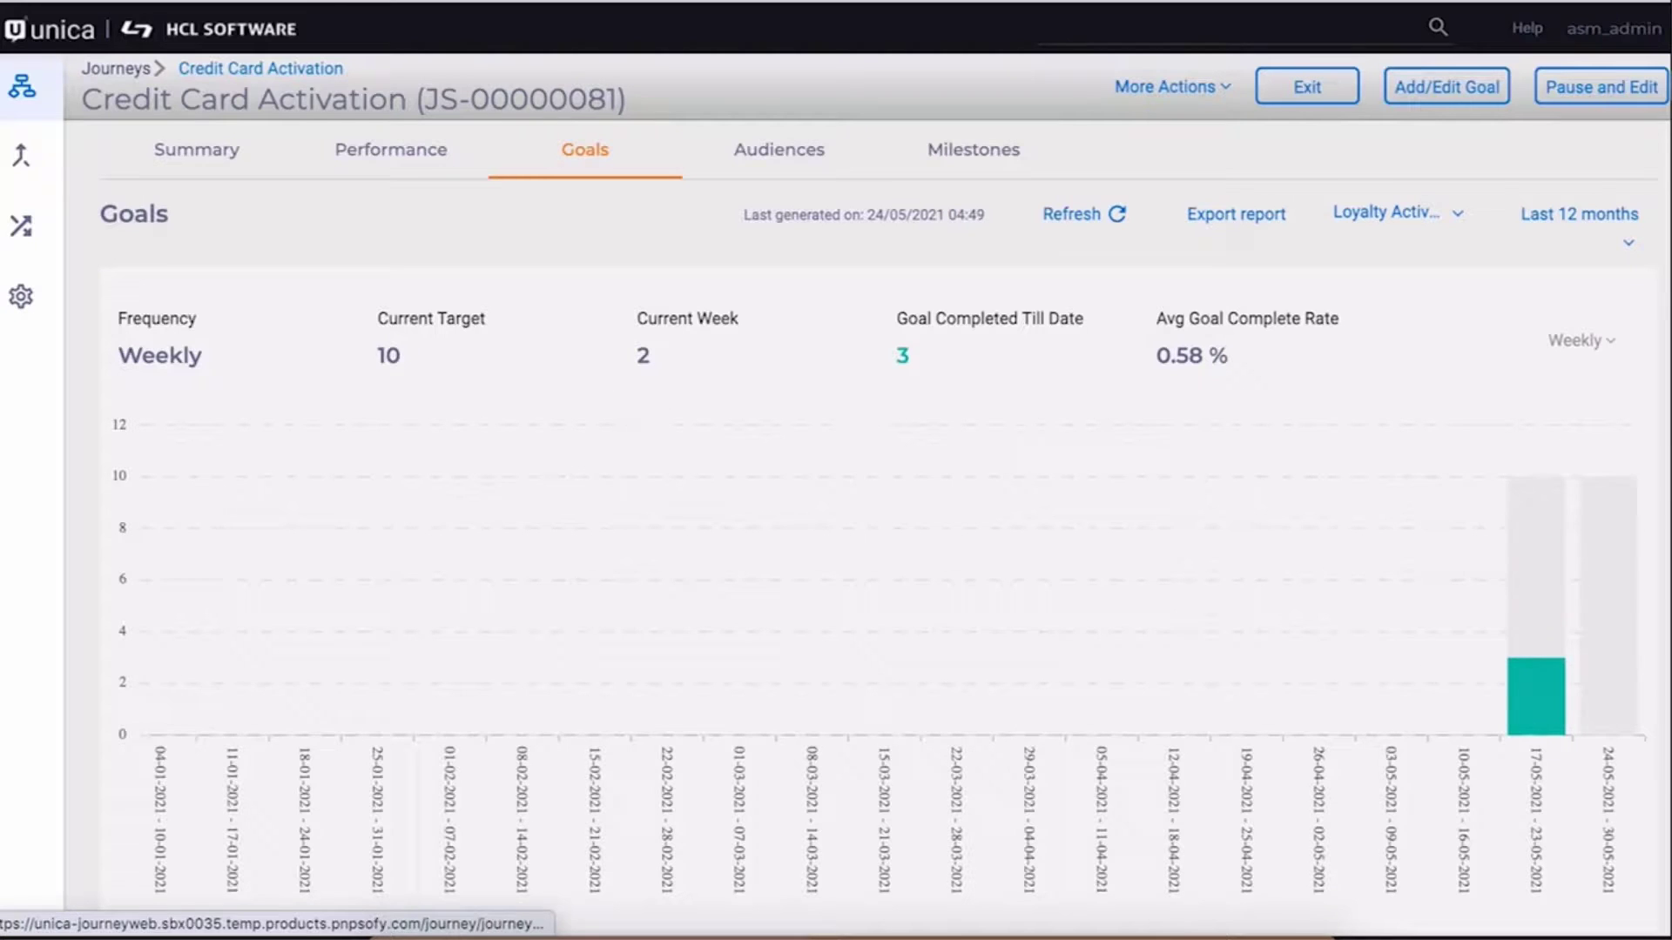
mouse_move(1511, 718)
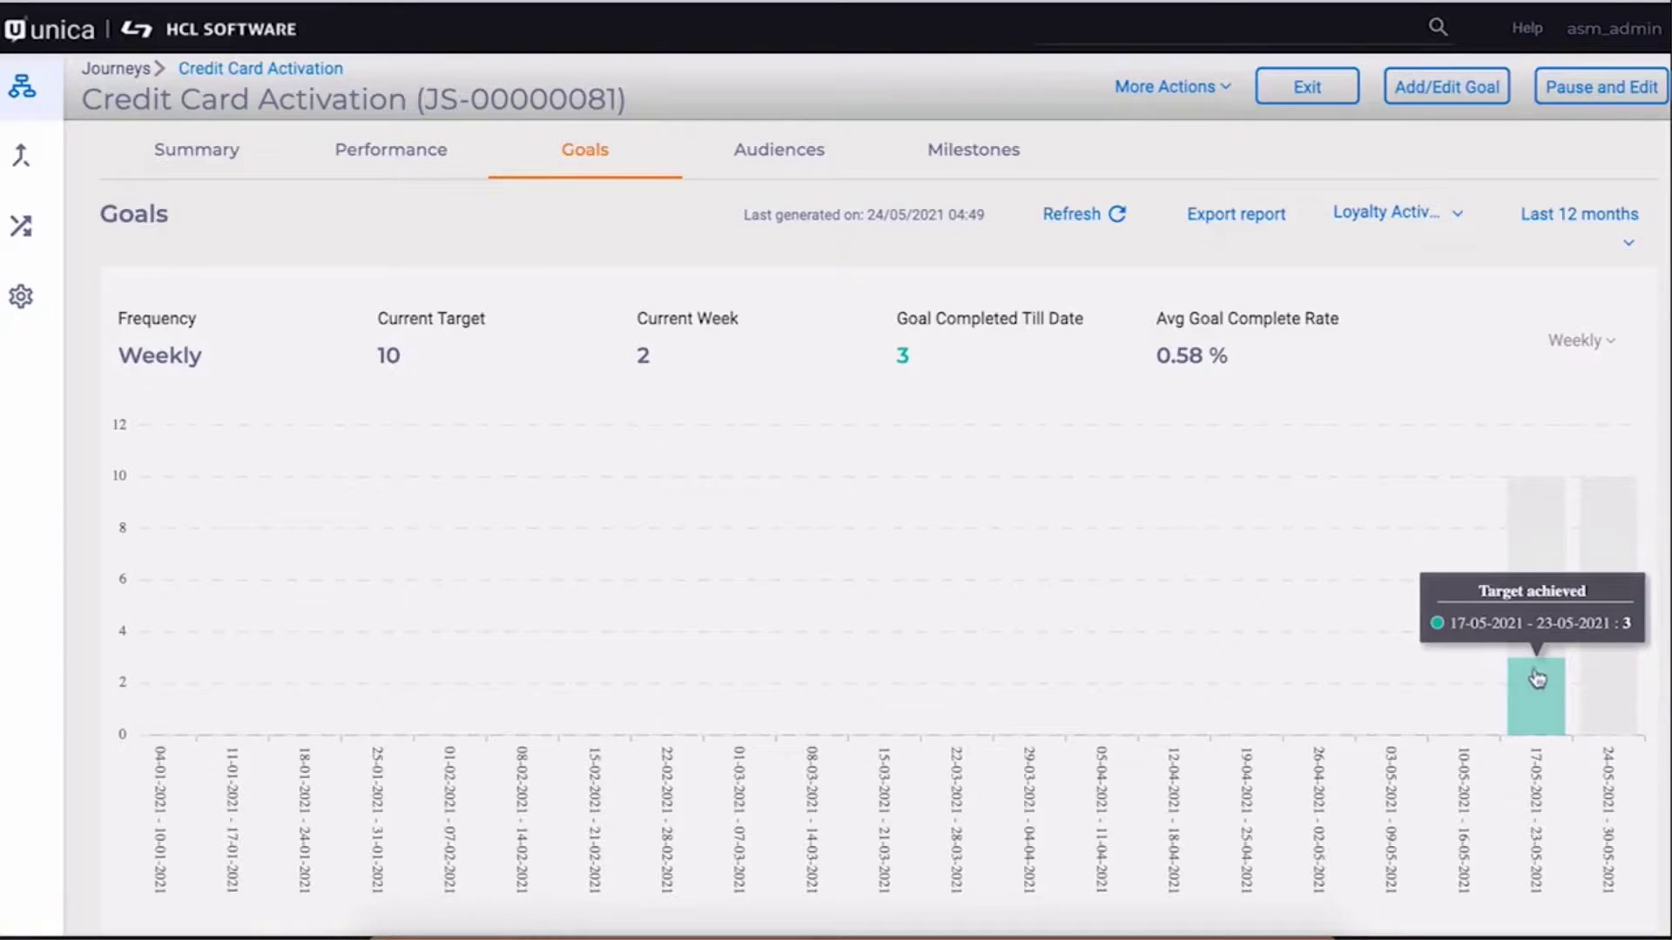
mouse_move(1519, 481)
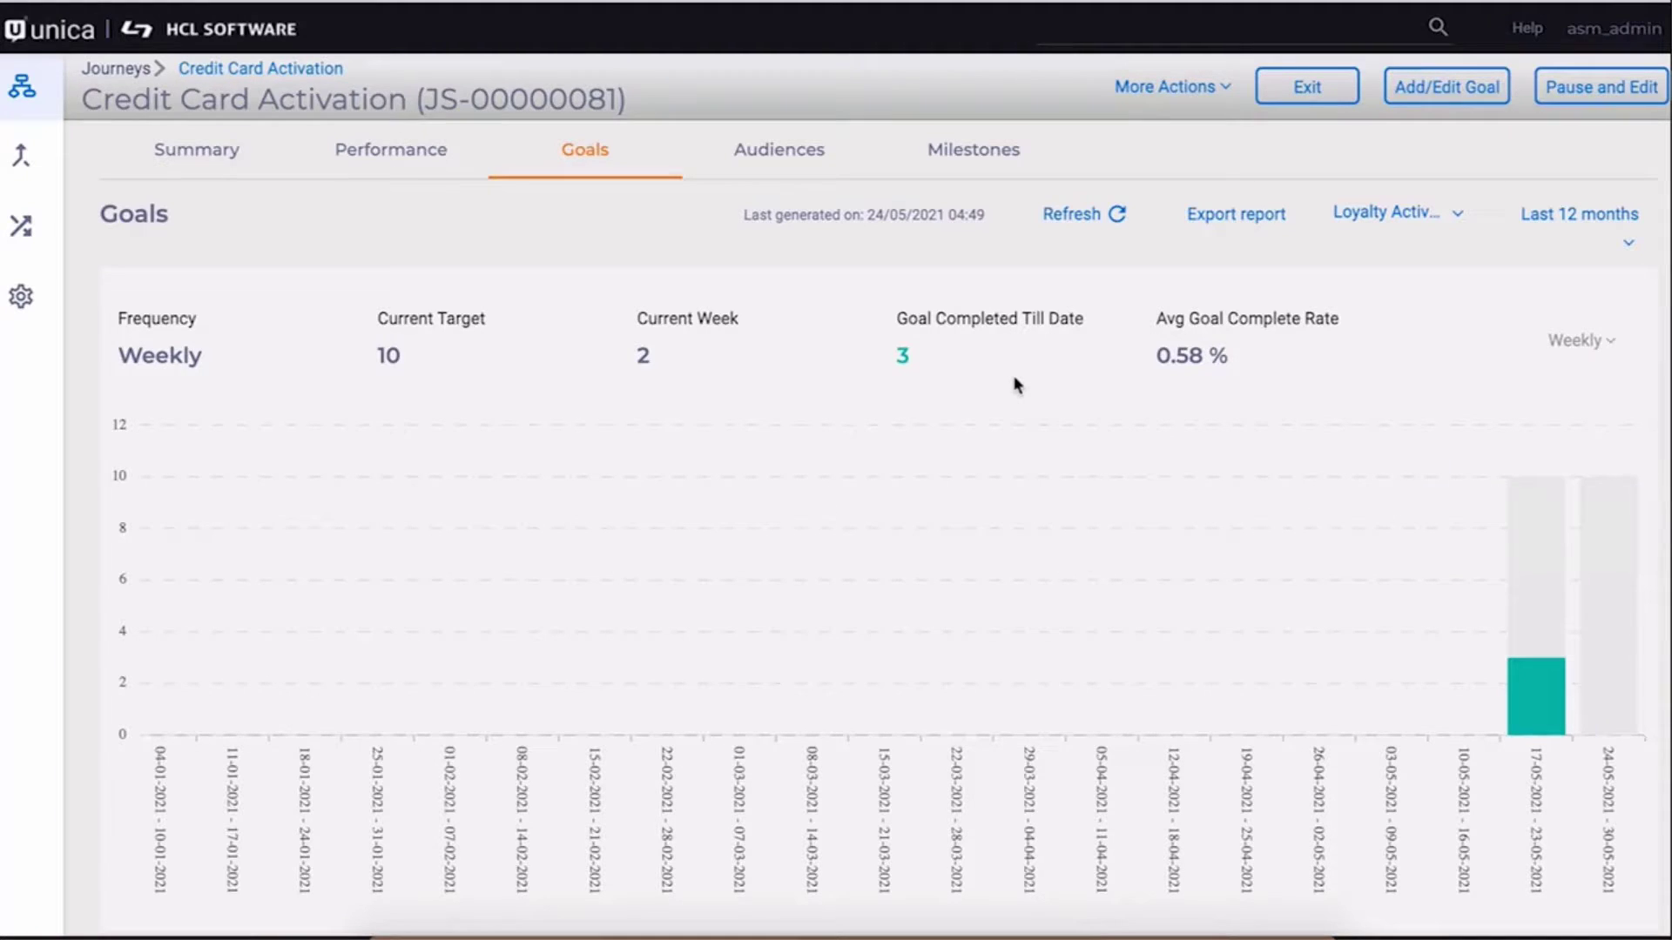
Review the Milestones funnel: 9 (100%), 8 (88.89%), 6 (75%) and 3 (50%) records.
click(974, 151)
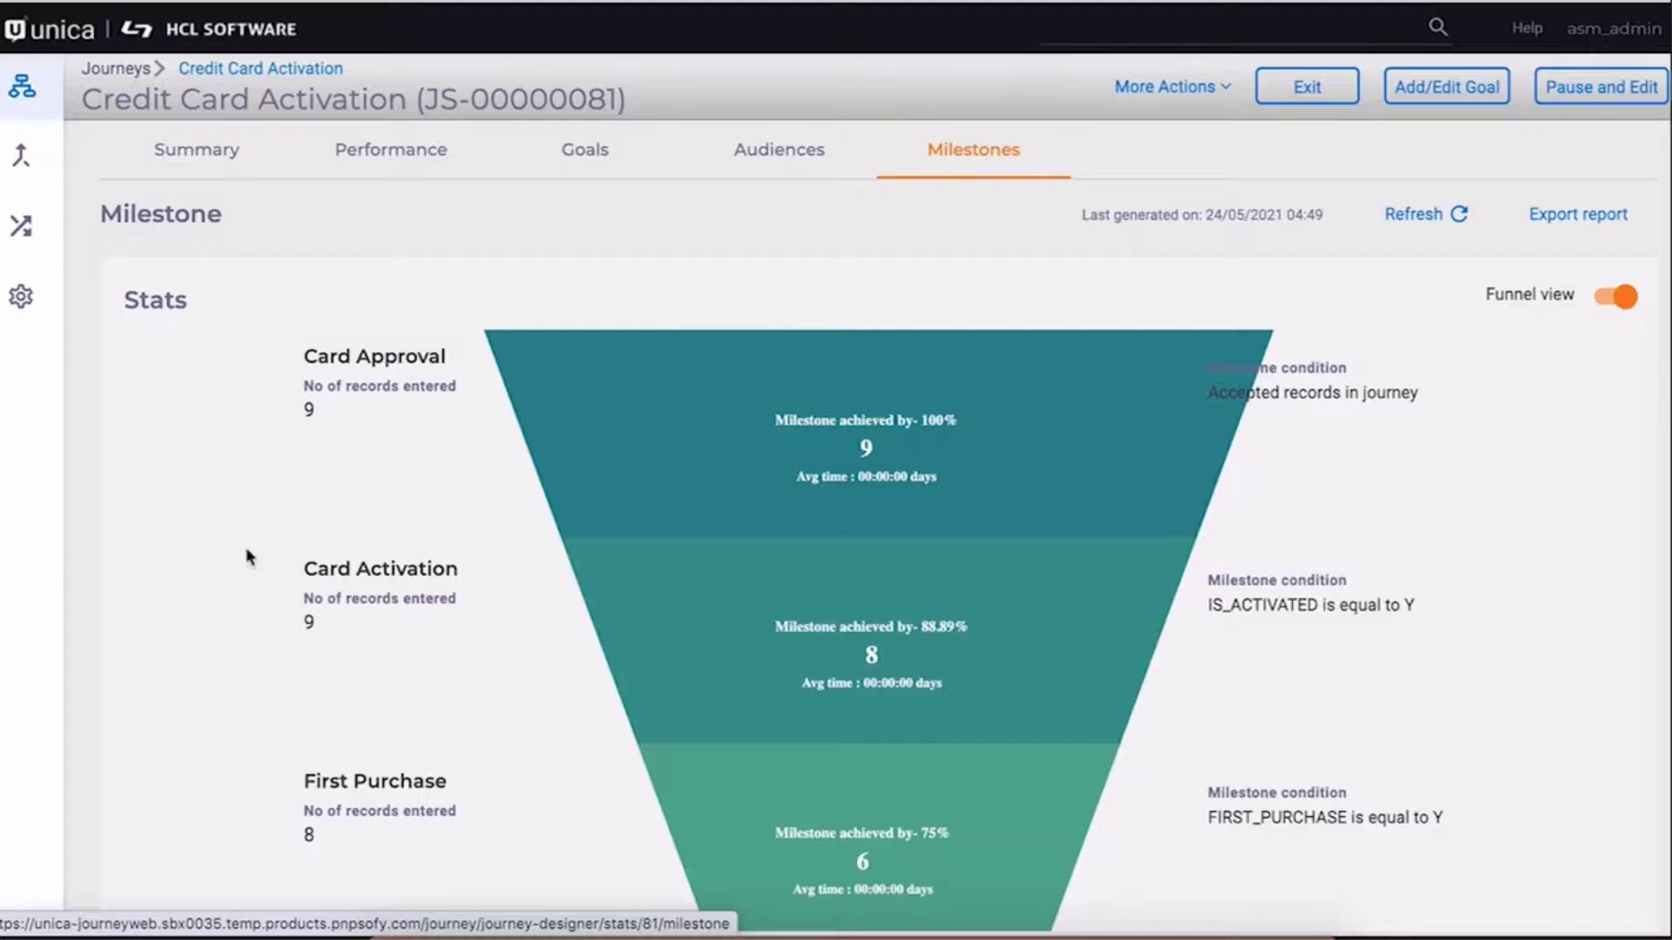
scroll(137, 529, down, 3)
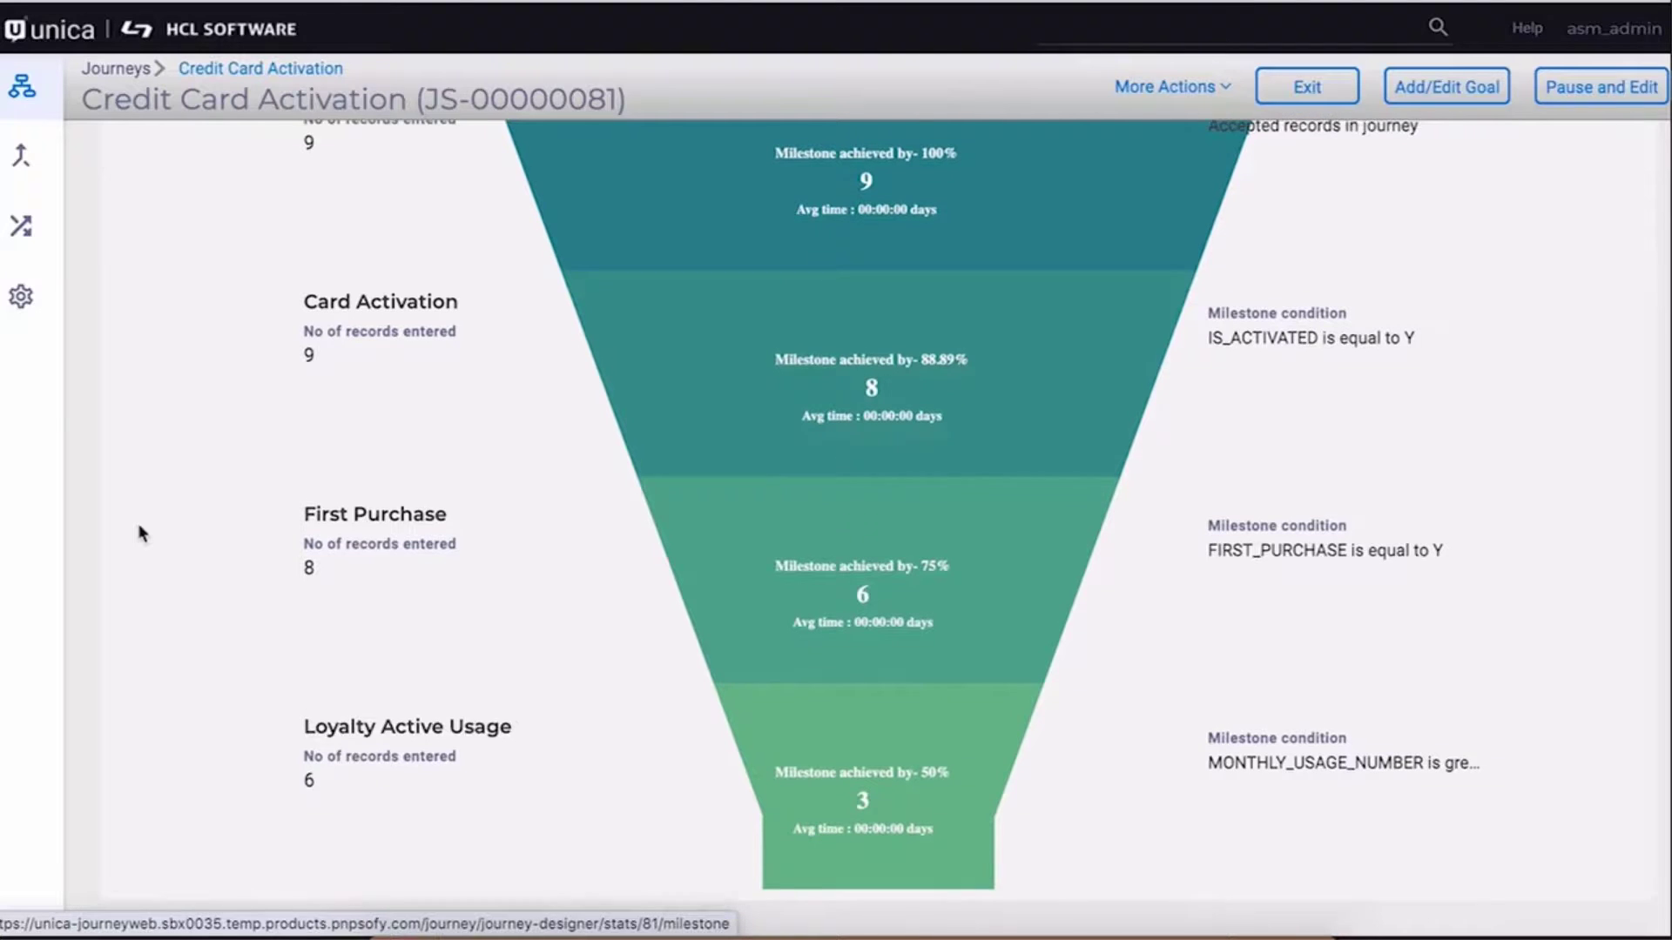
scroll(142, 533, up, 1)
scroll(142, 533, up, 5)
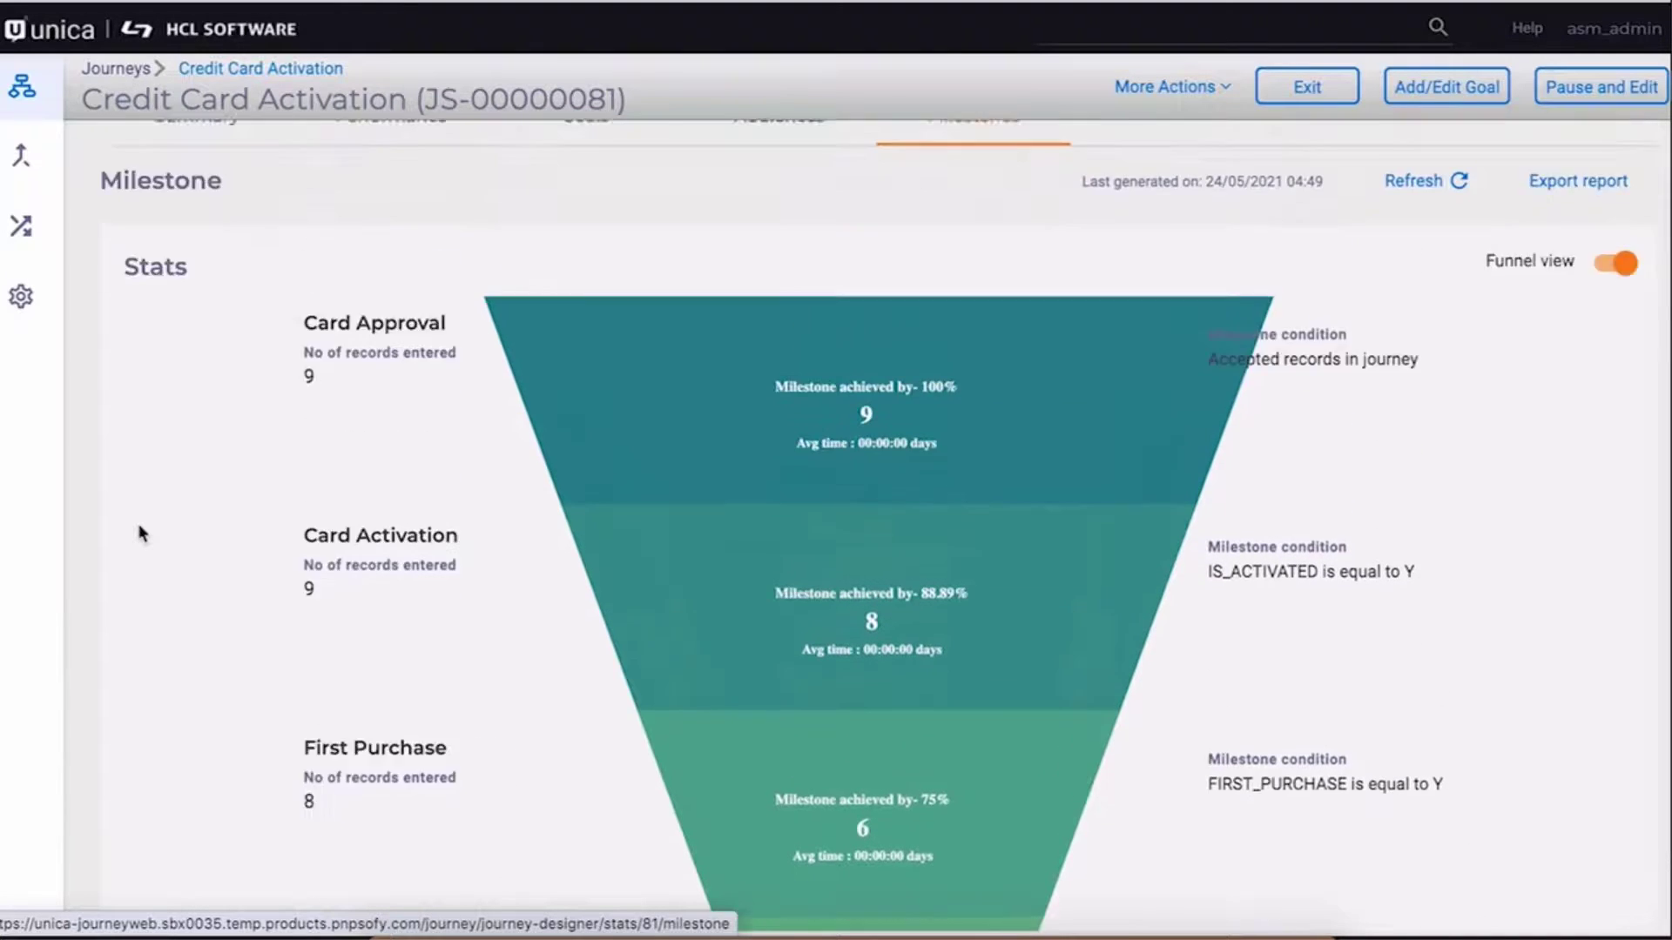
scroll(142, 533, down, 1)
scroll(142, 532, down, 1)
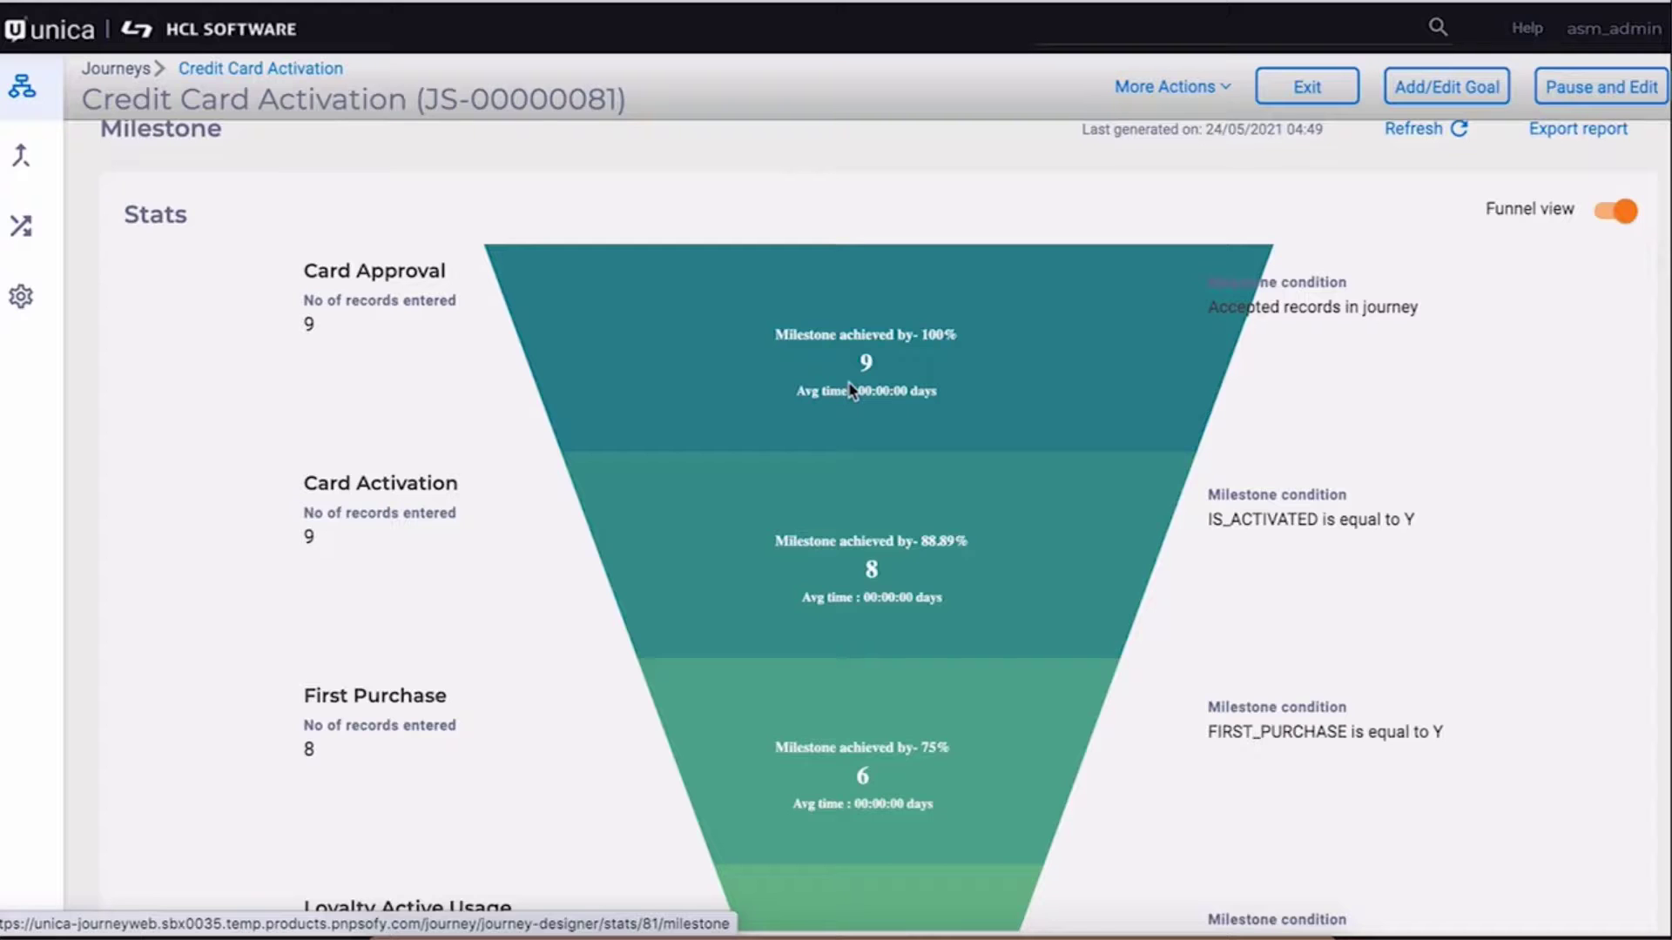
scroll(547, 390, down, 3)
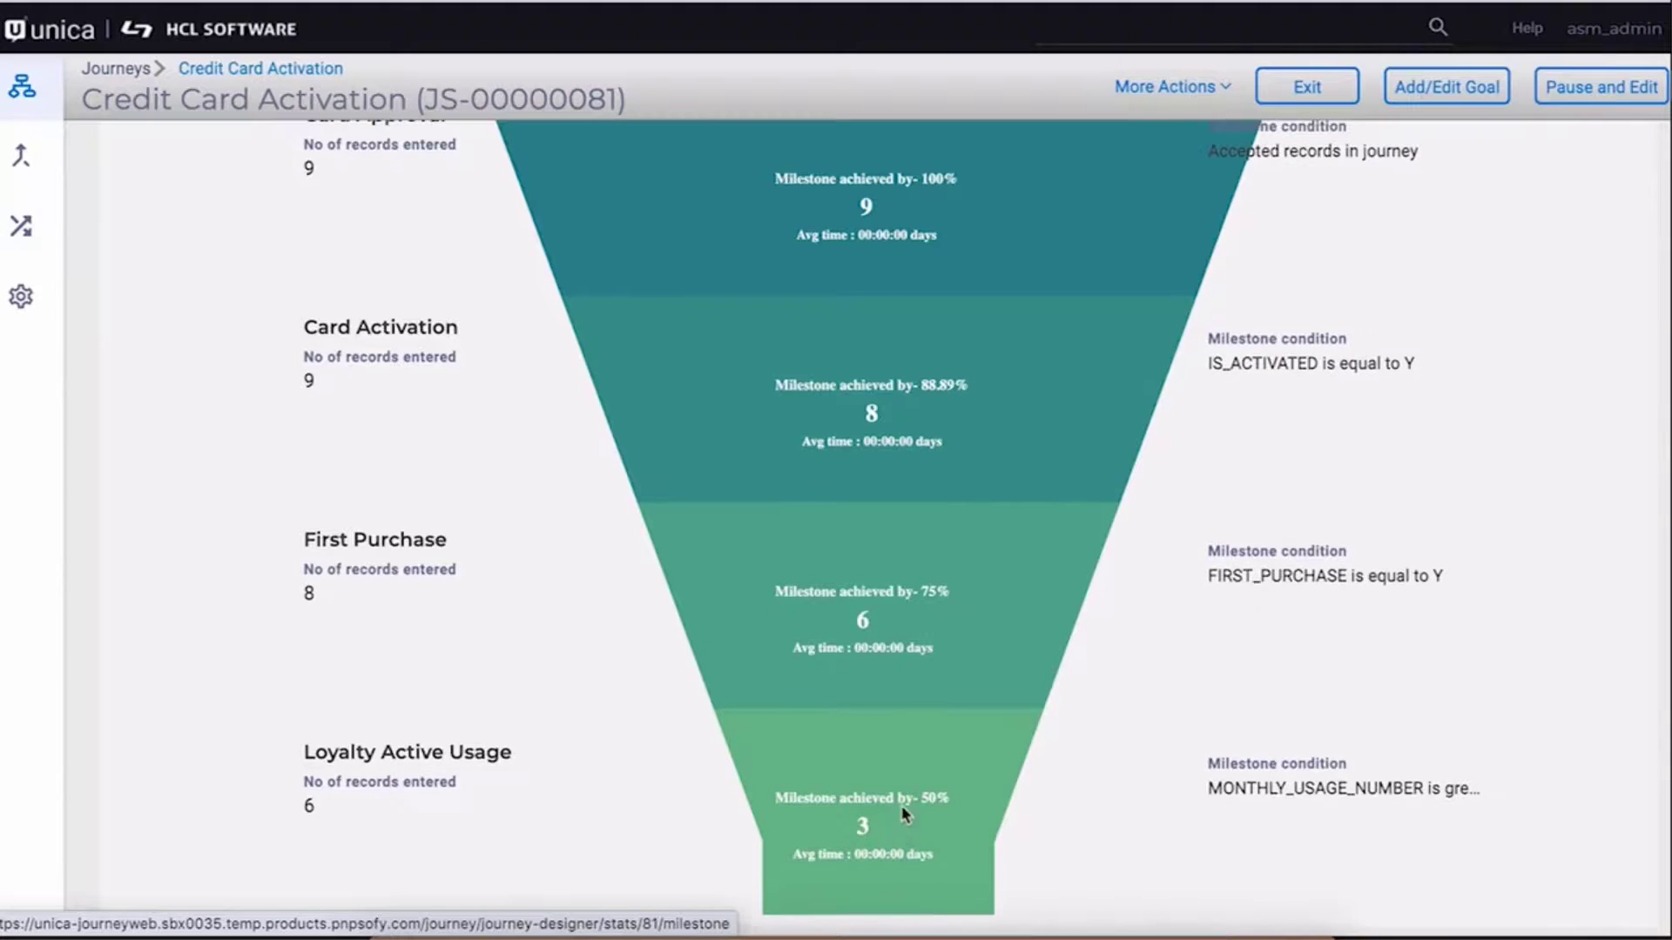
scroll(930, 747, up, 4)
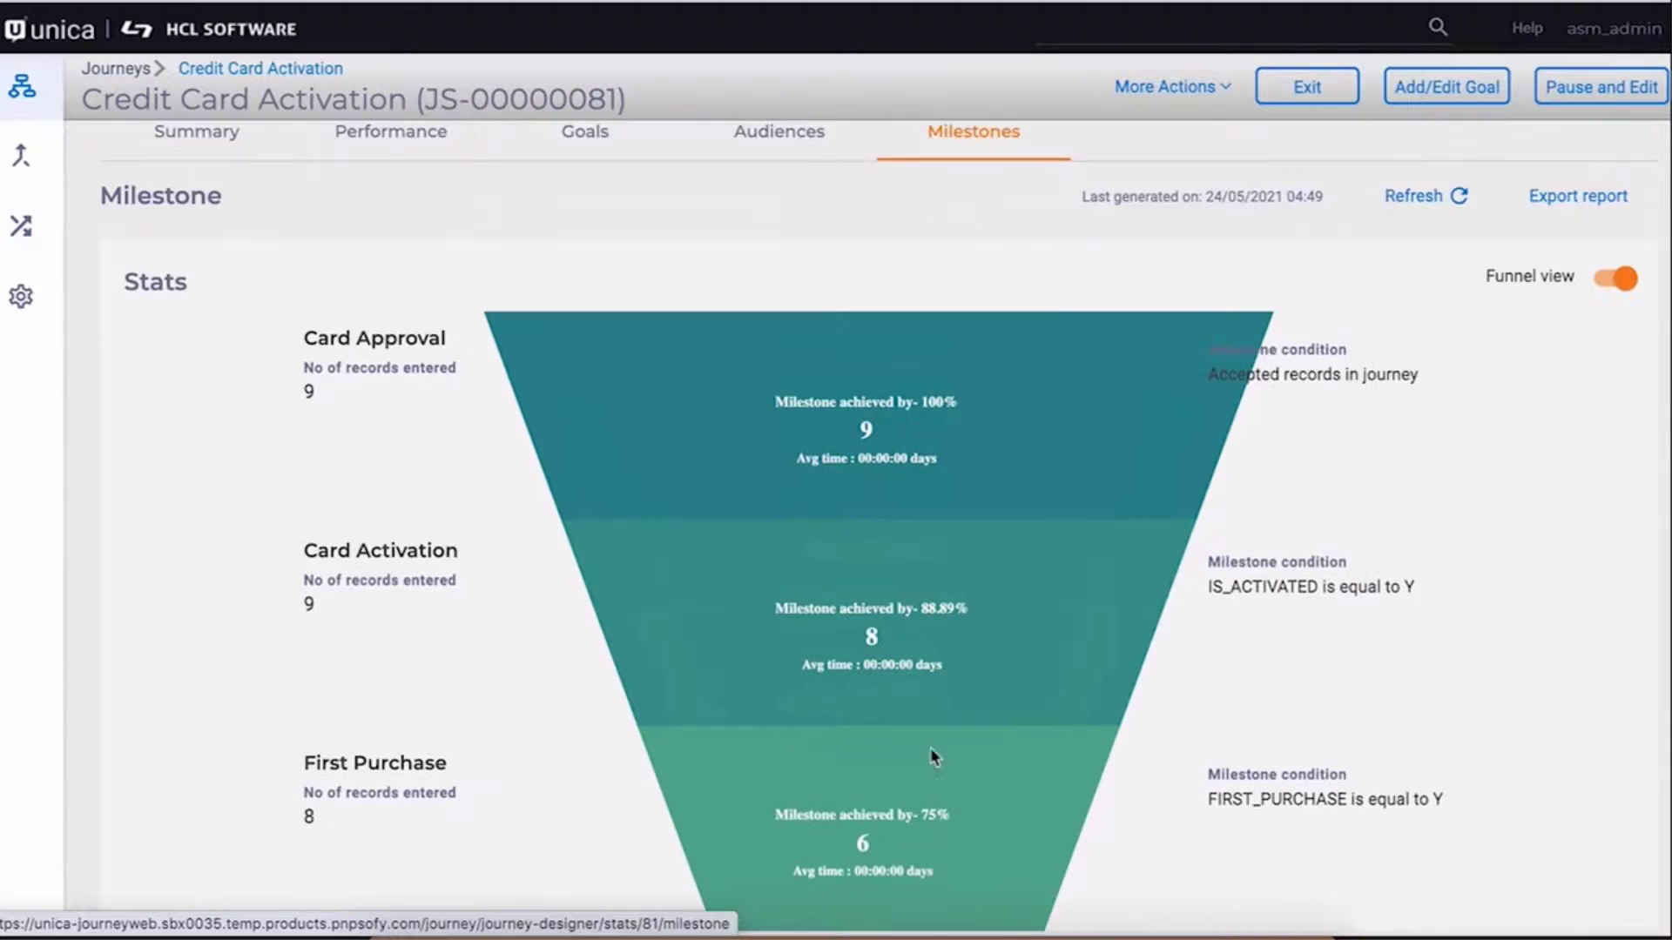
Show milestone stats as cards: Card Approval 9/9, Card Activation 8/9, First Purchase 6/8.
click(1611, 277)
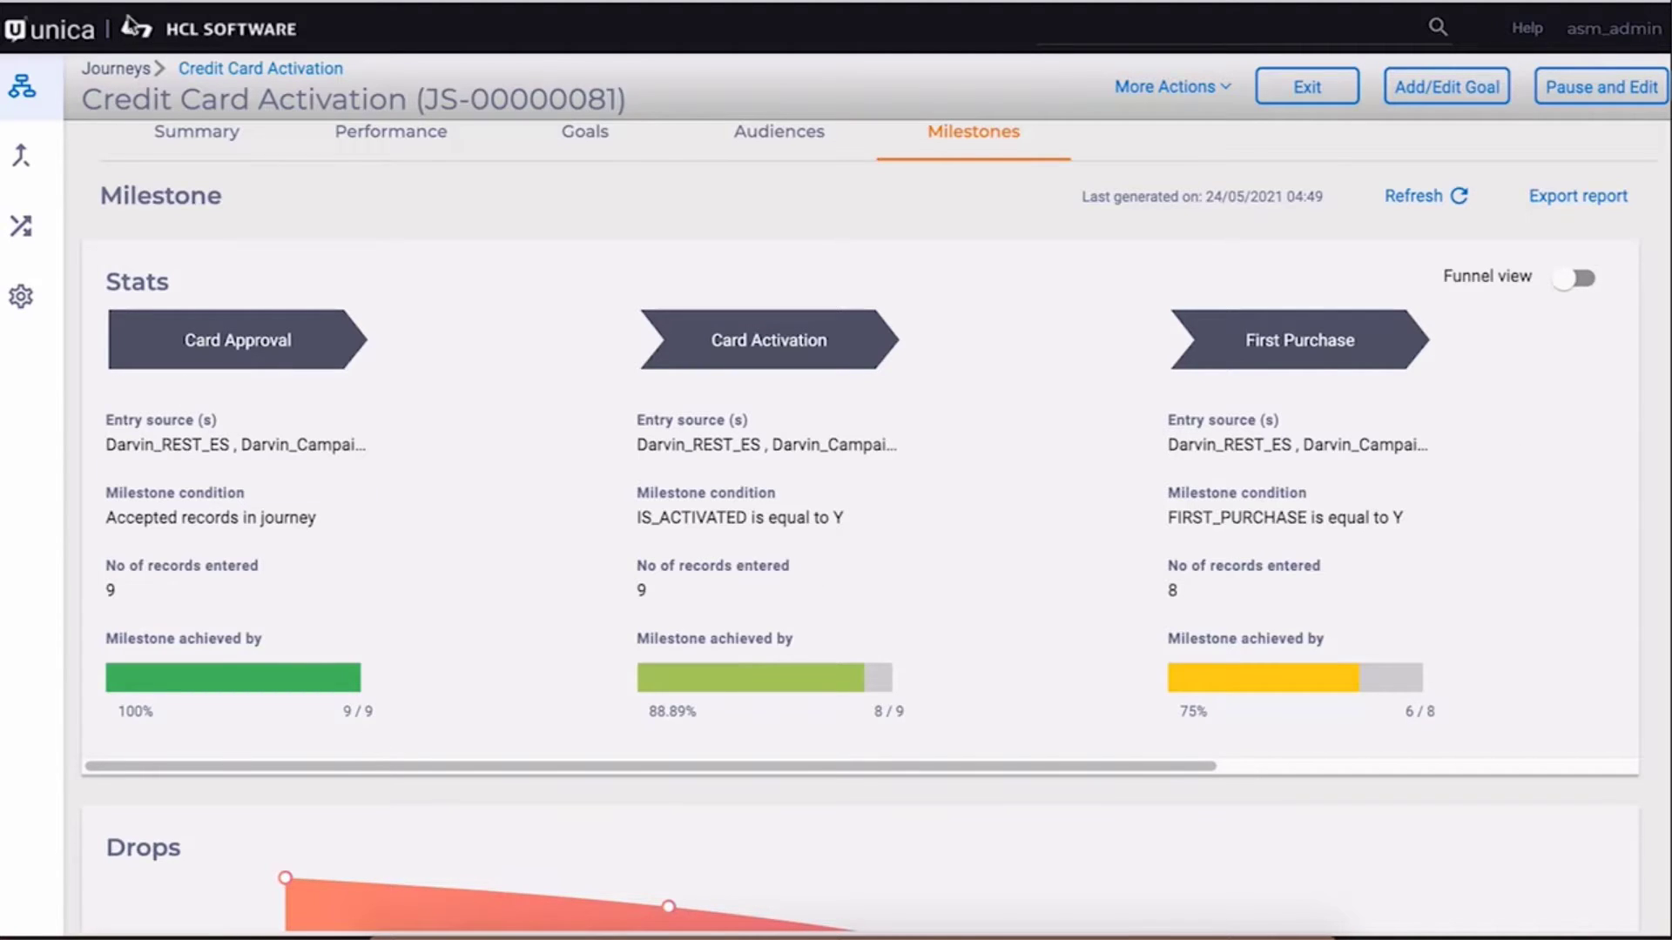
Return to the Summary flowchart showing milestone counts 9, 8, 6 and 3.
click(195, 134)
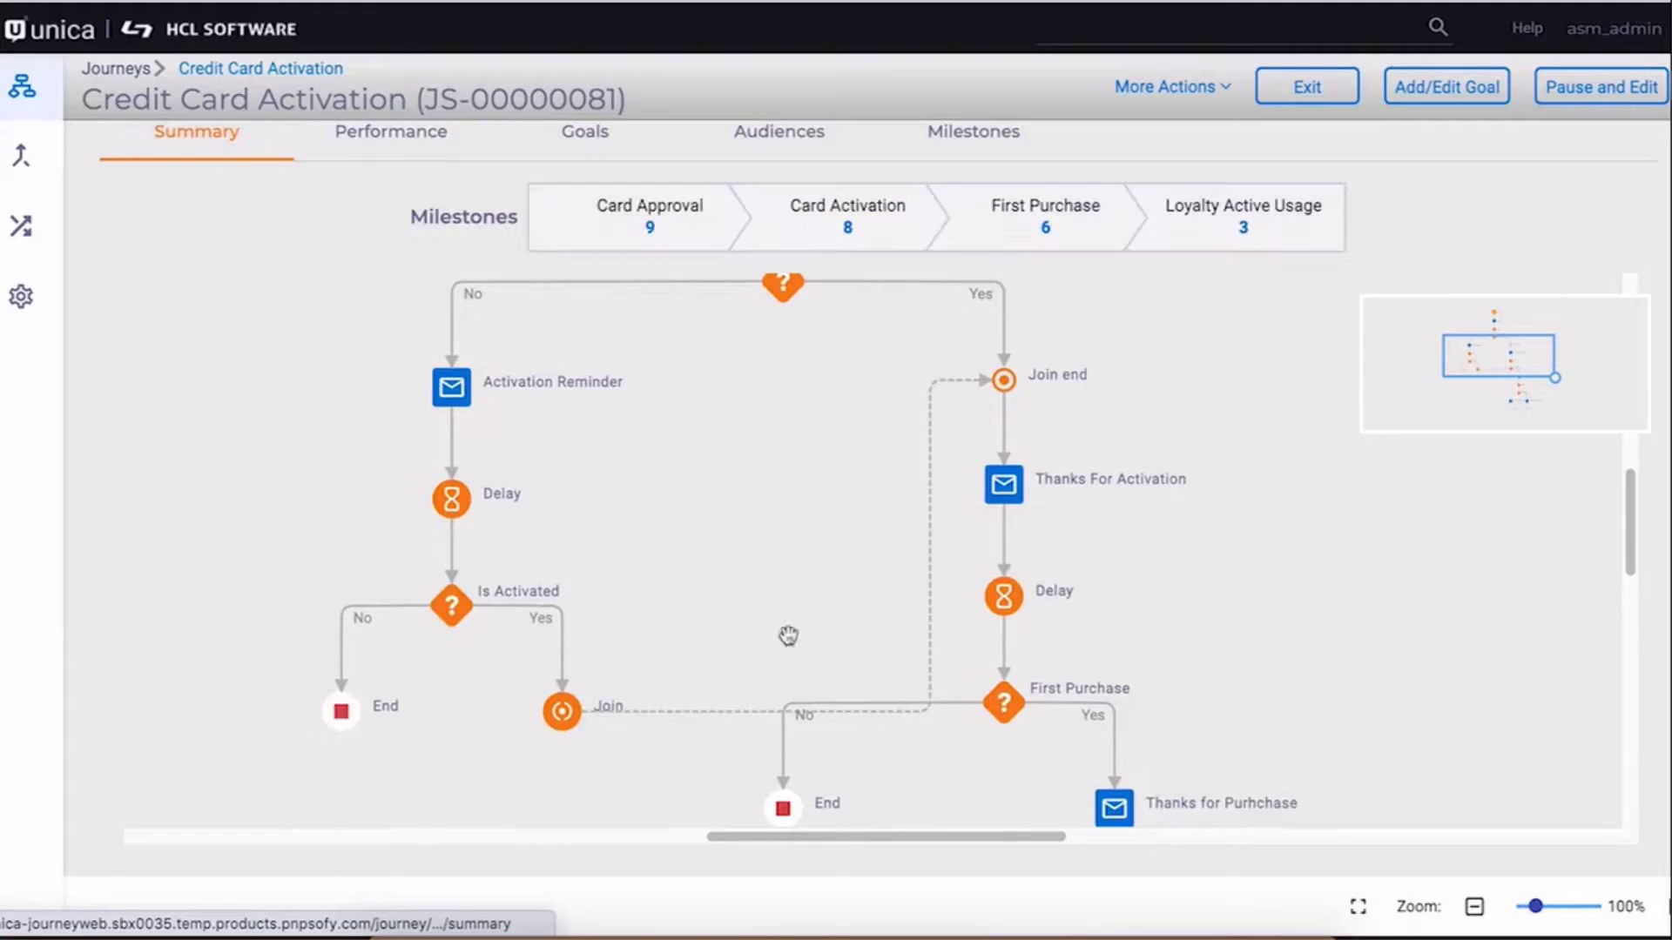